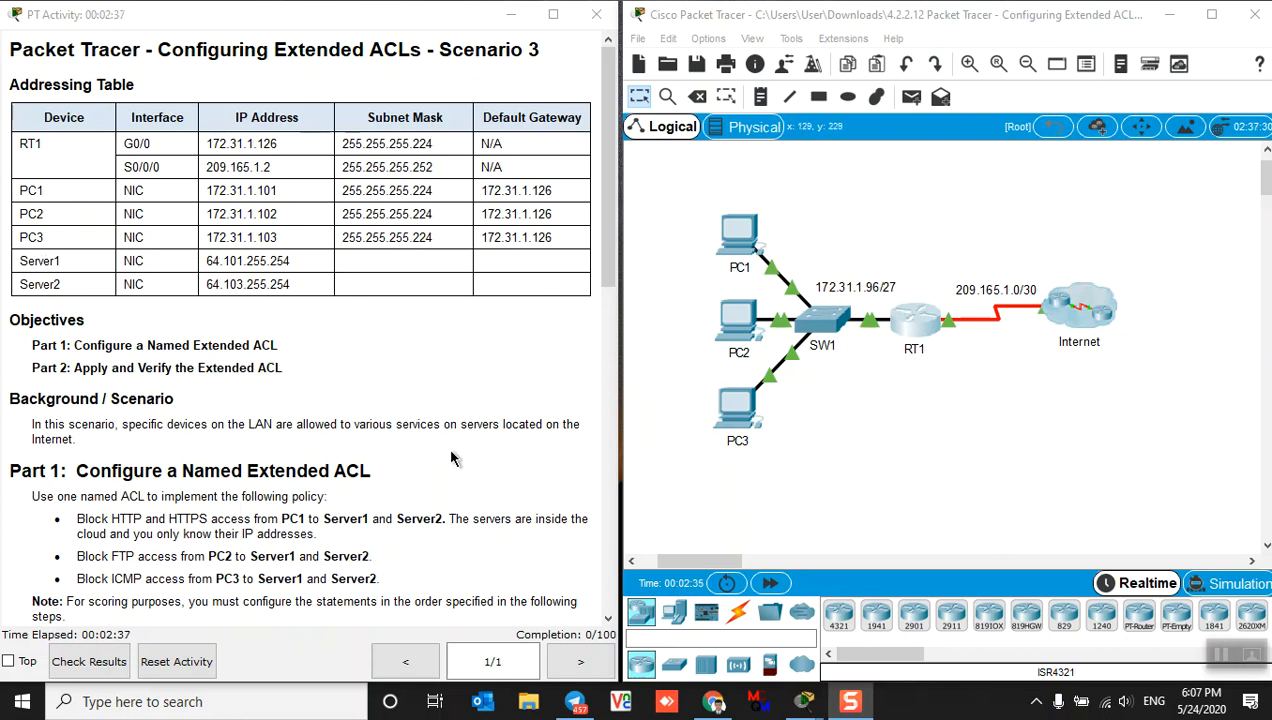
# Scroll the activity instructions down to Part 1, Steps 1–3
pyautogui.scroll(-3, 478, 416)
pyautogui.scroll(-3, 478, 416)
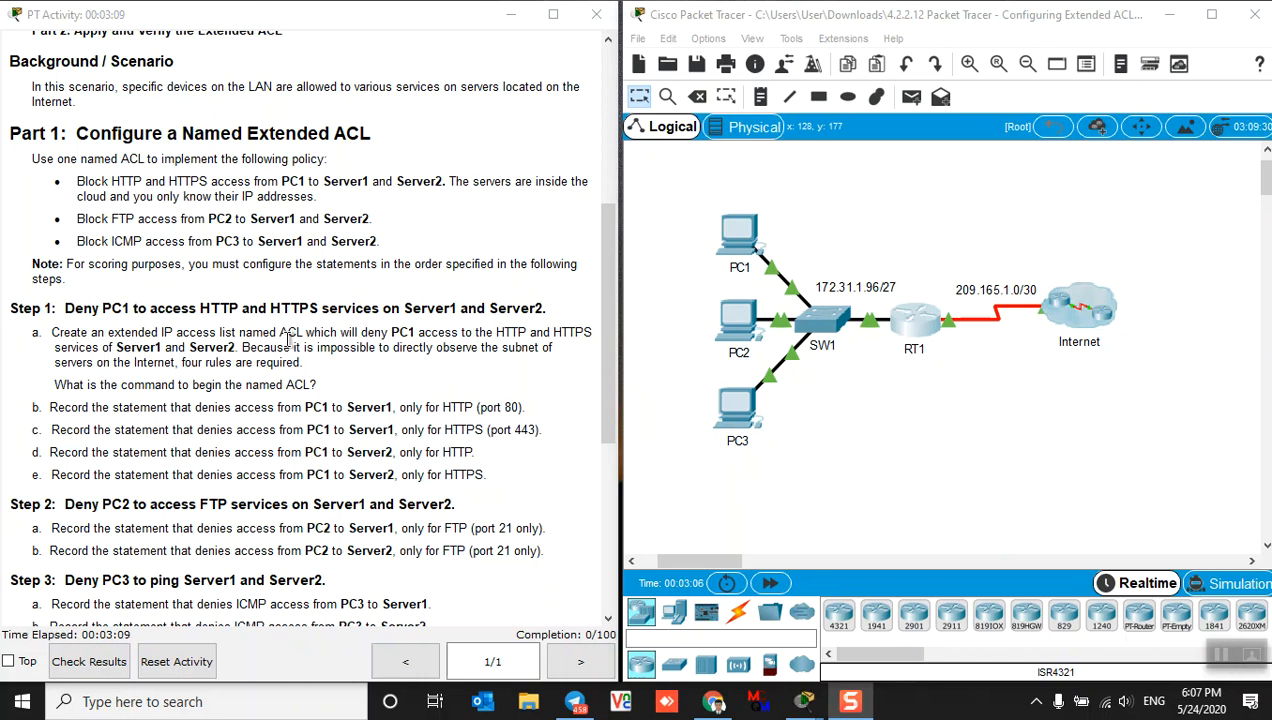
# On RT1's command line, enter privileged mode with enable and then global configuration mode
pyautogui.click(914, 335)
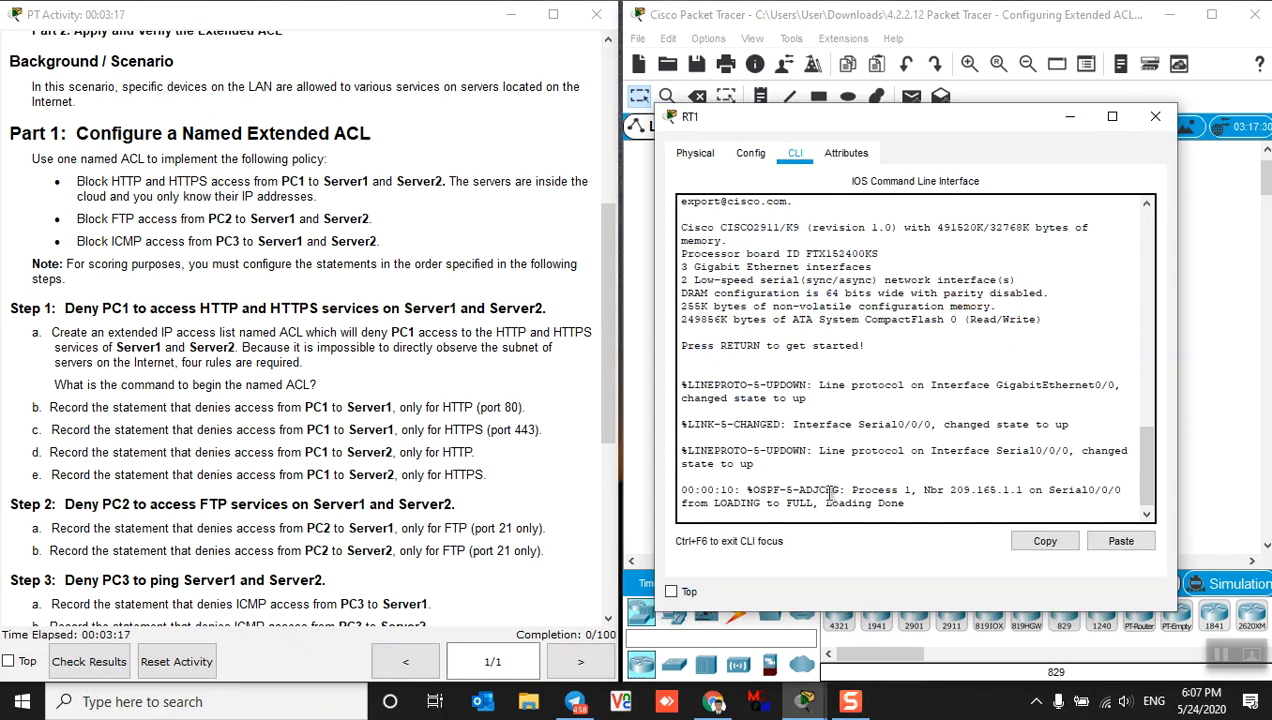
pyautogui.press('Return')
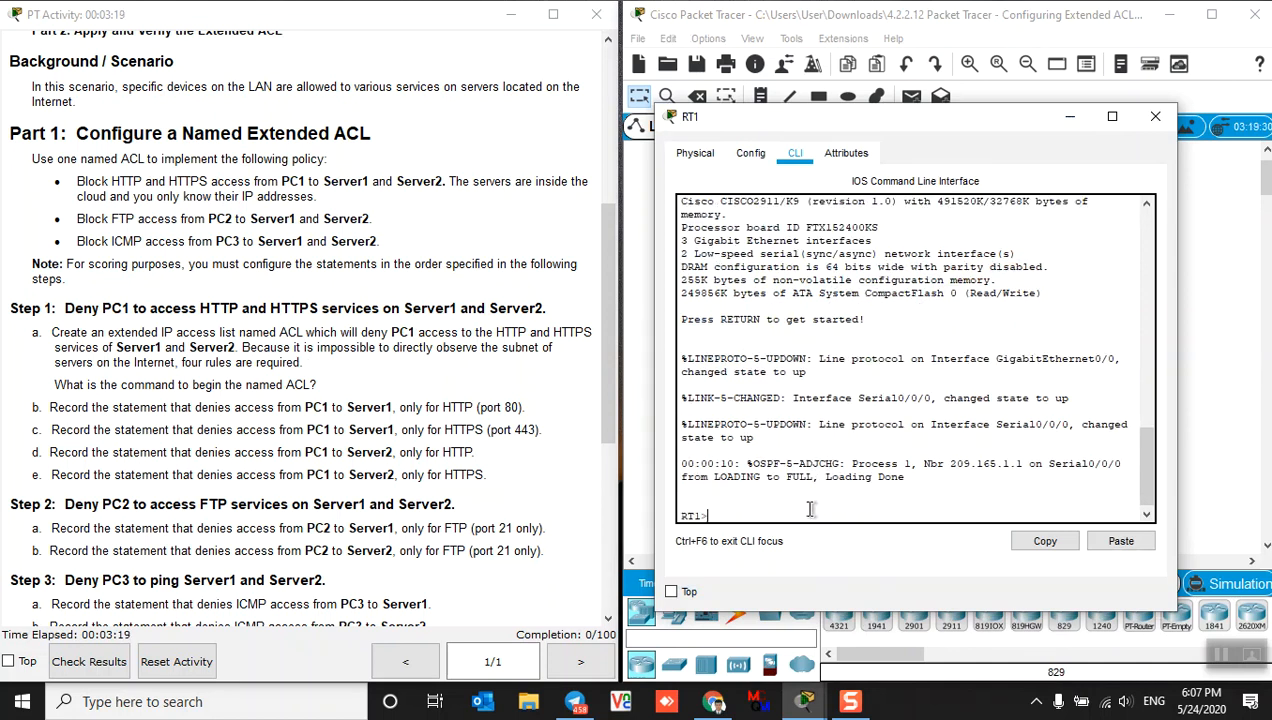
pyautogui.write('en')
pyautogui.press('Return')
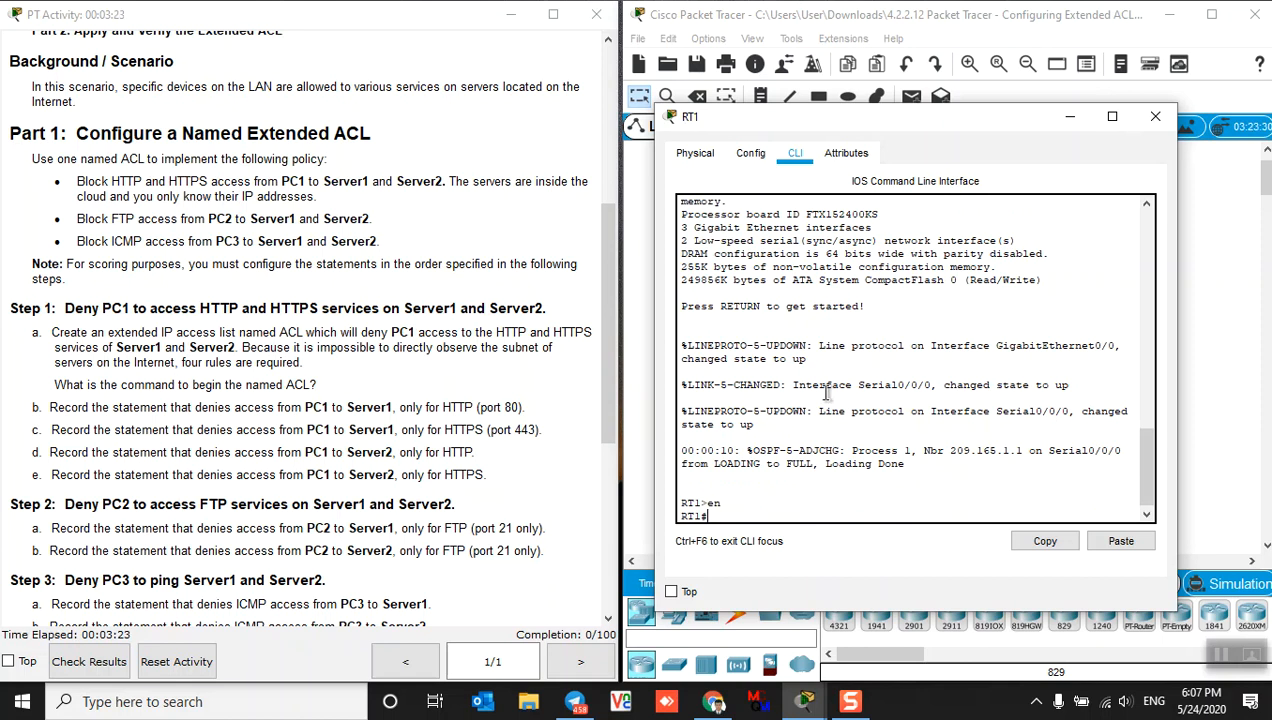
pyautogui.write('config t')
pyautogui.press('Return')
pyautogui.press('Return')
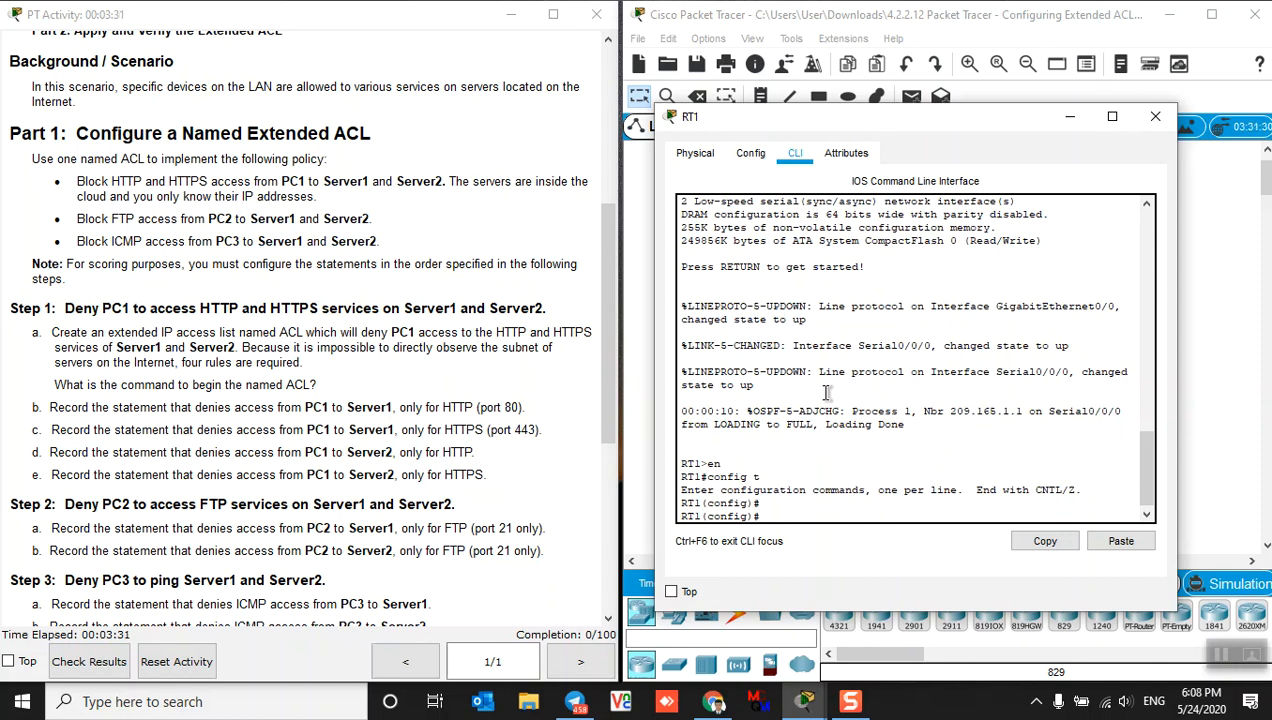
# Create the named extended access list ACL with ip access-list extended ACL
pyautogui.write('ip acc')
pyautogui.press('Tab')
pyautogui.write('ex')
pyautogui.press('Tab')
pyautogui.write('ACL')
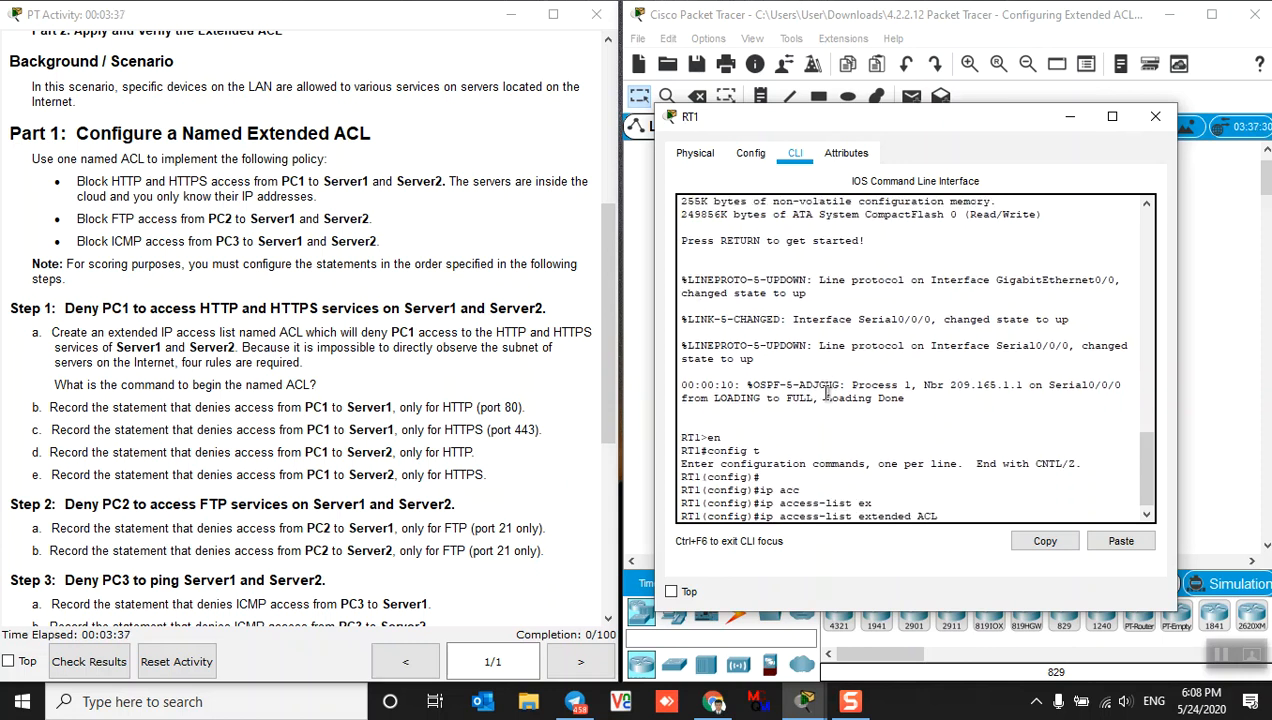
pyautogui.press('Return')
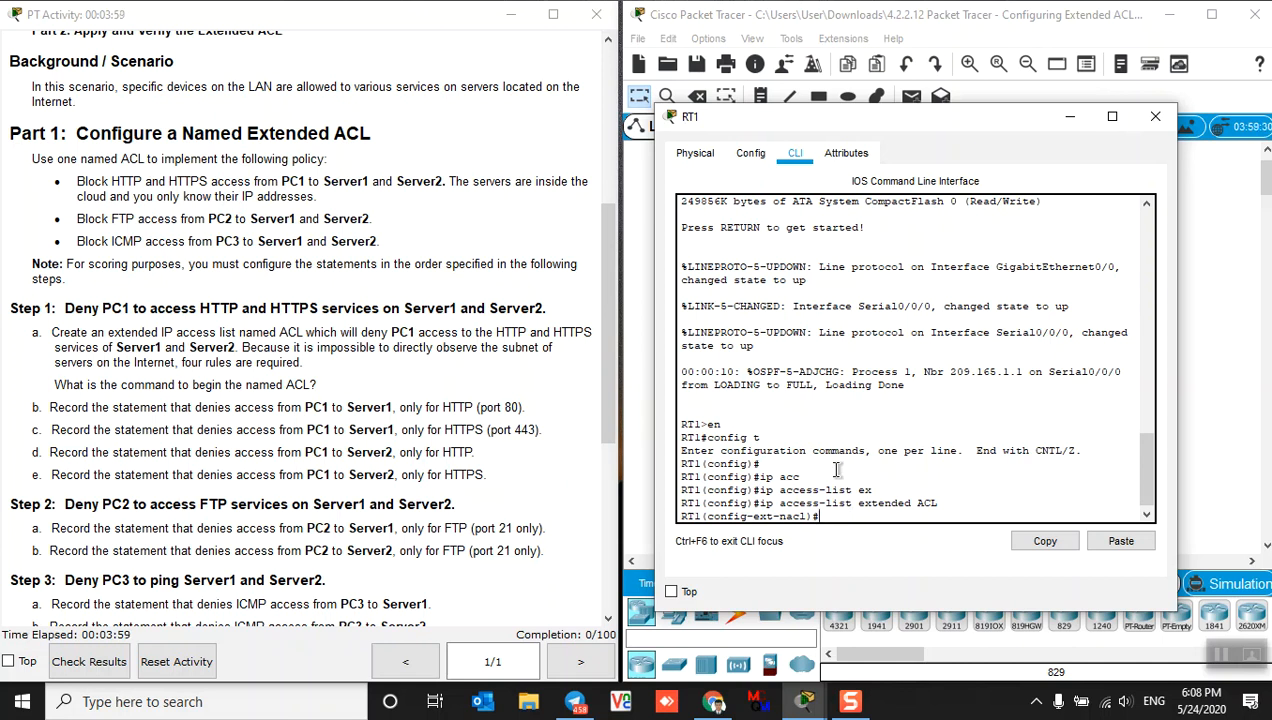
# Enter deny tcp host 172.31.1.101 host 64.101.255.254 eq 80 into ACL
pyautogui.write('den')
pyautogui.press('Tab')
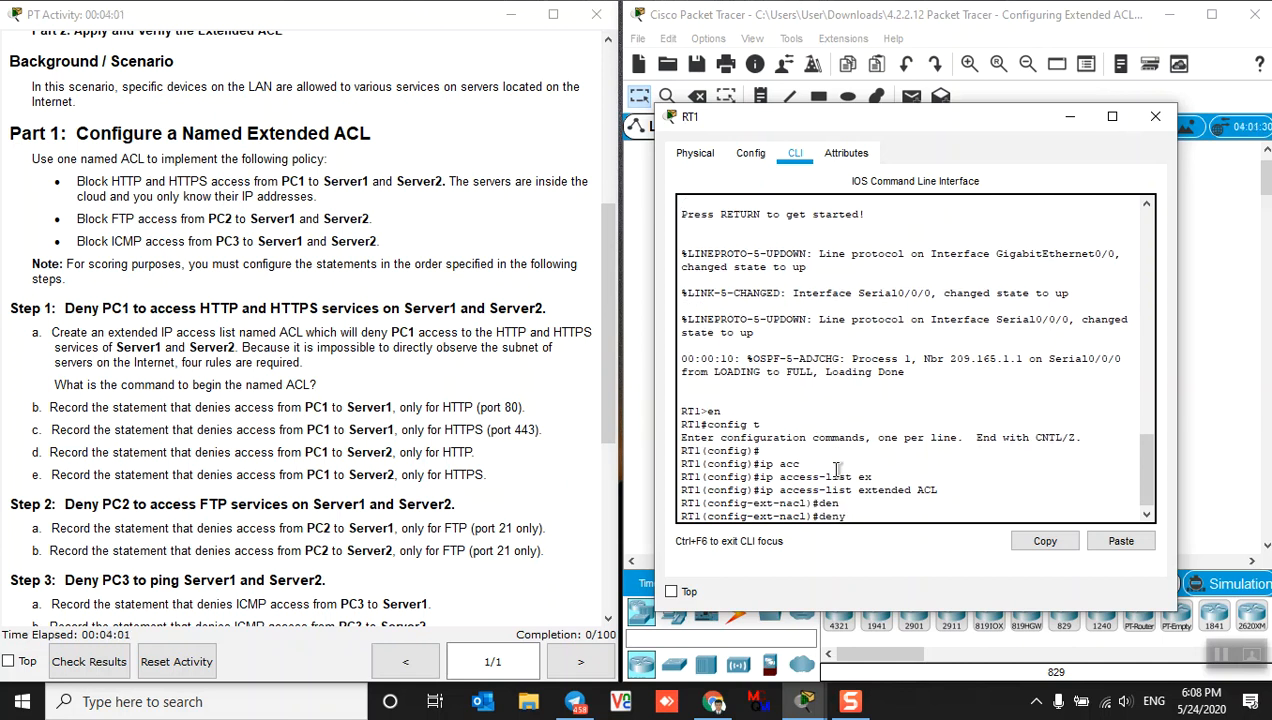
pyautogui.write('tc')
pyautogui.press('Tab')
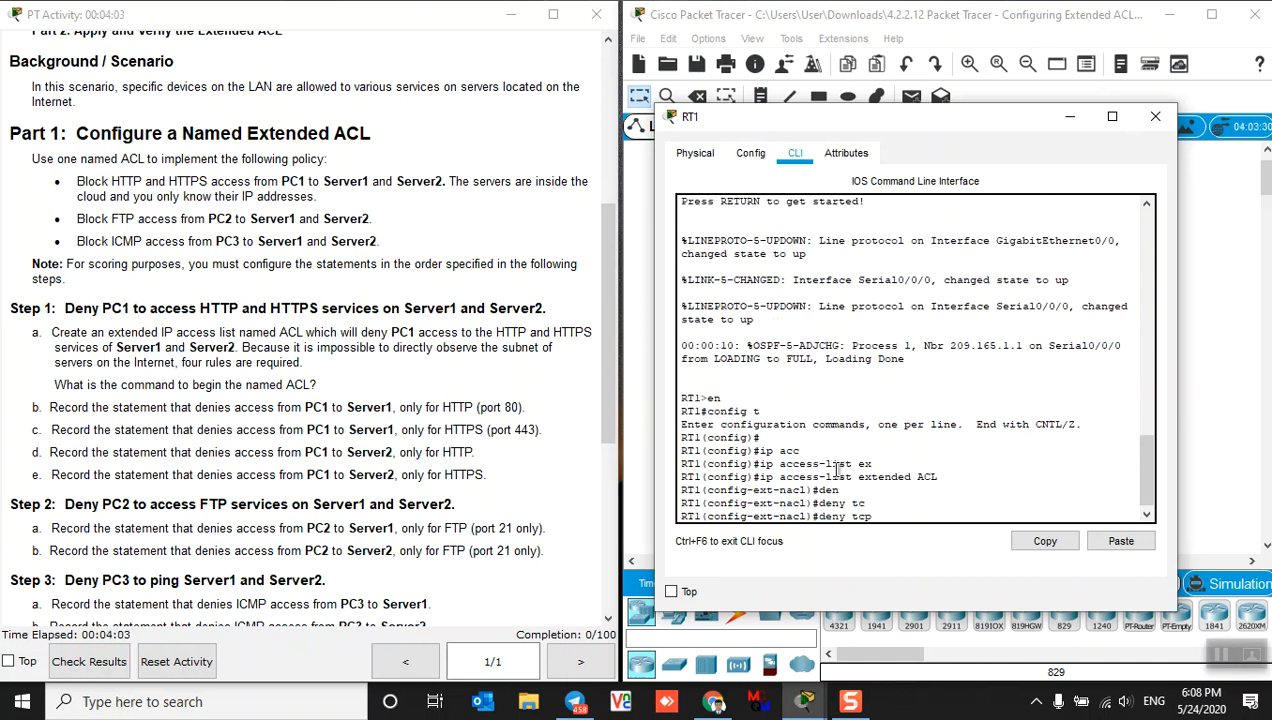
pyautogui.write('hos')
pyautogui.press('Tab')
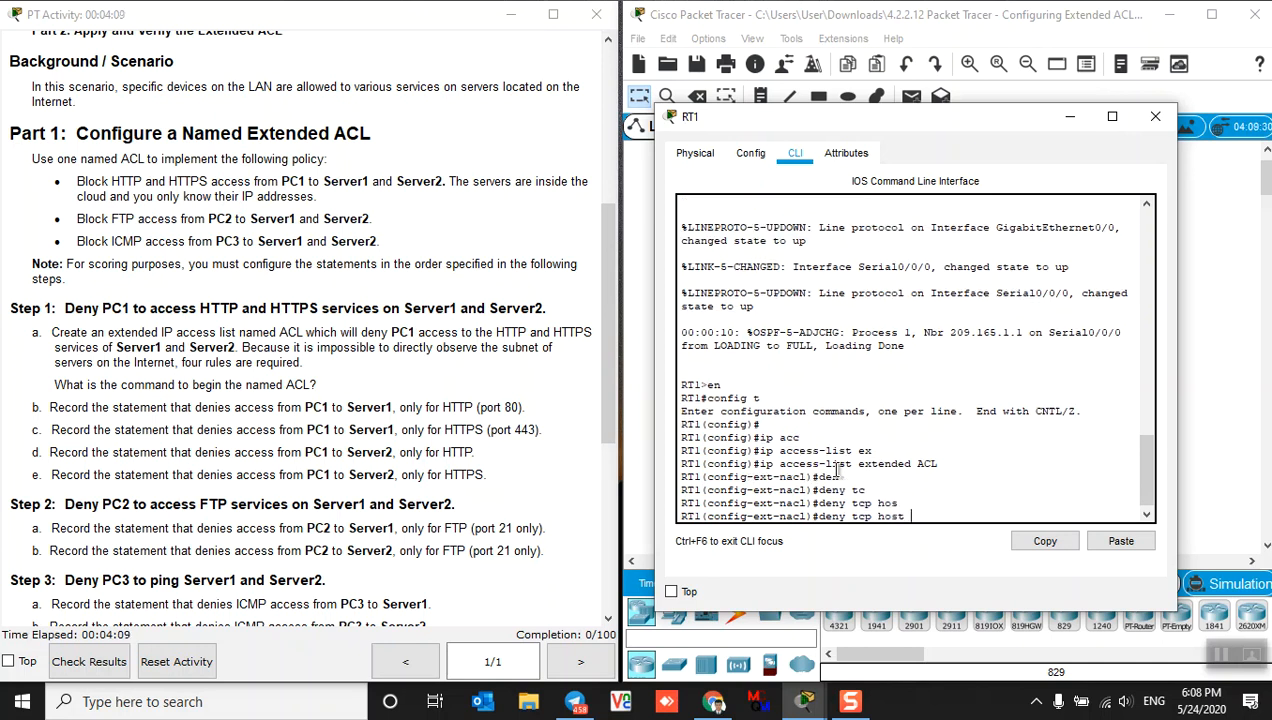
pyautogui.write('172.31.1.101 host')
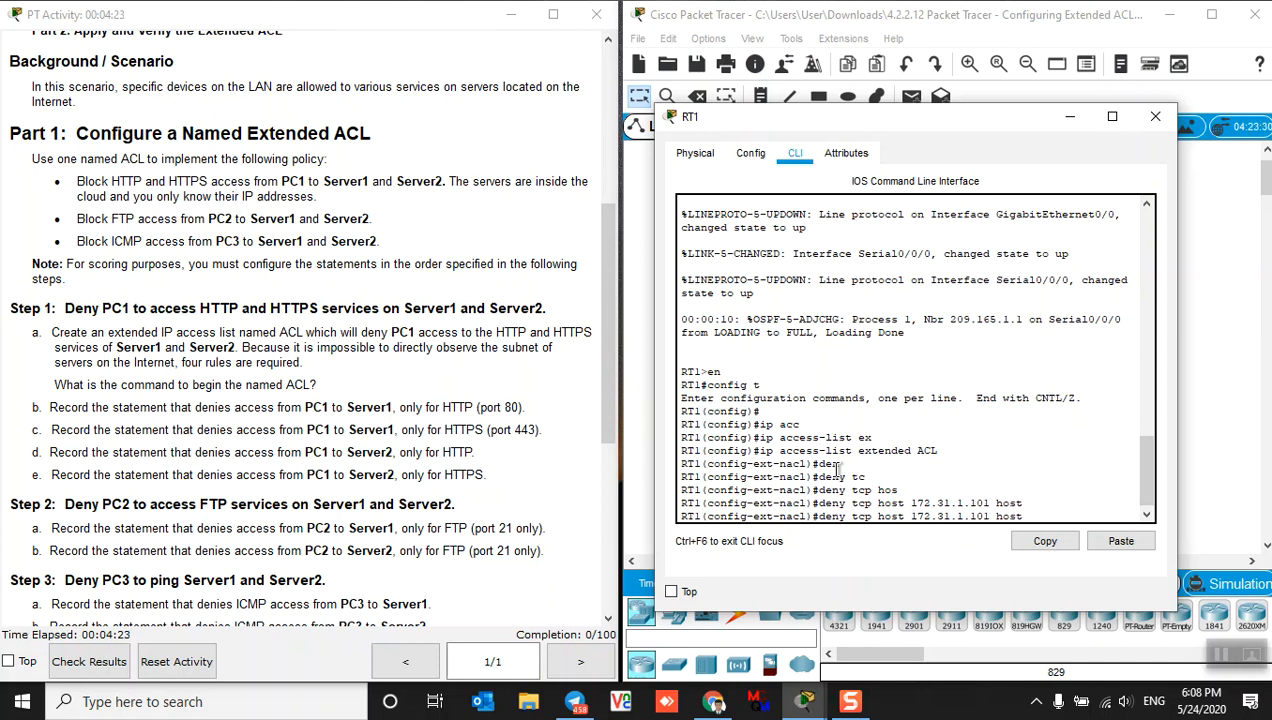
pyautogui.write('64.101.255.254 eq 80')
pyautogui.press('Return')
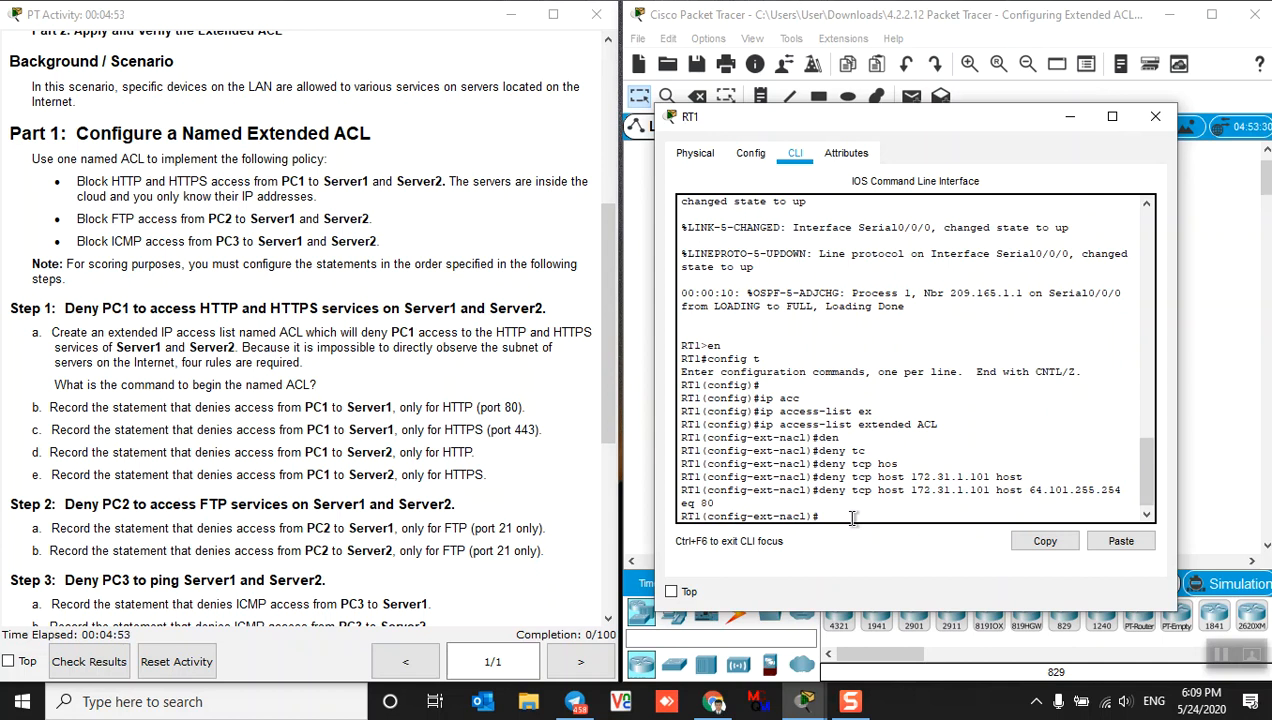
# Enter deny tcp host 172.31.1.101 host 64.101.255.254 eq 443 into ACL
pyautogui.write('den')
pyautogui.press('Tab')
pyautogui.write('tc')
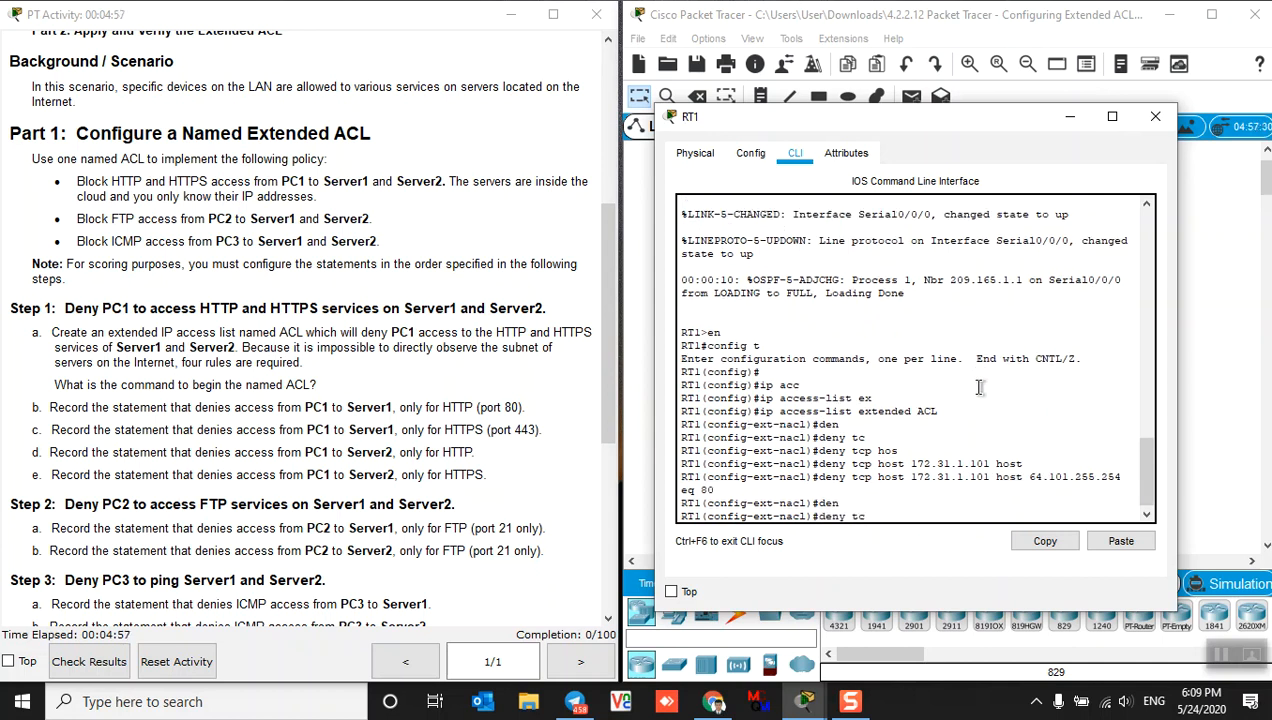
pyautogui.press('Tab')
pyautogui.write('hos')
pyautogui.press('Tab')
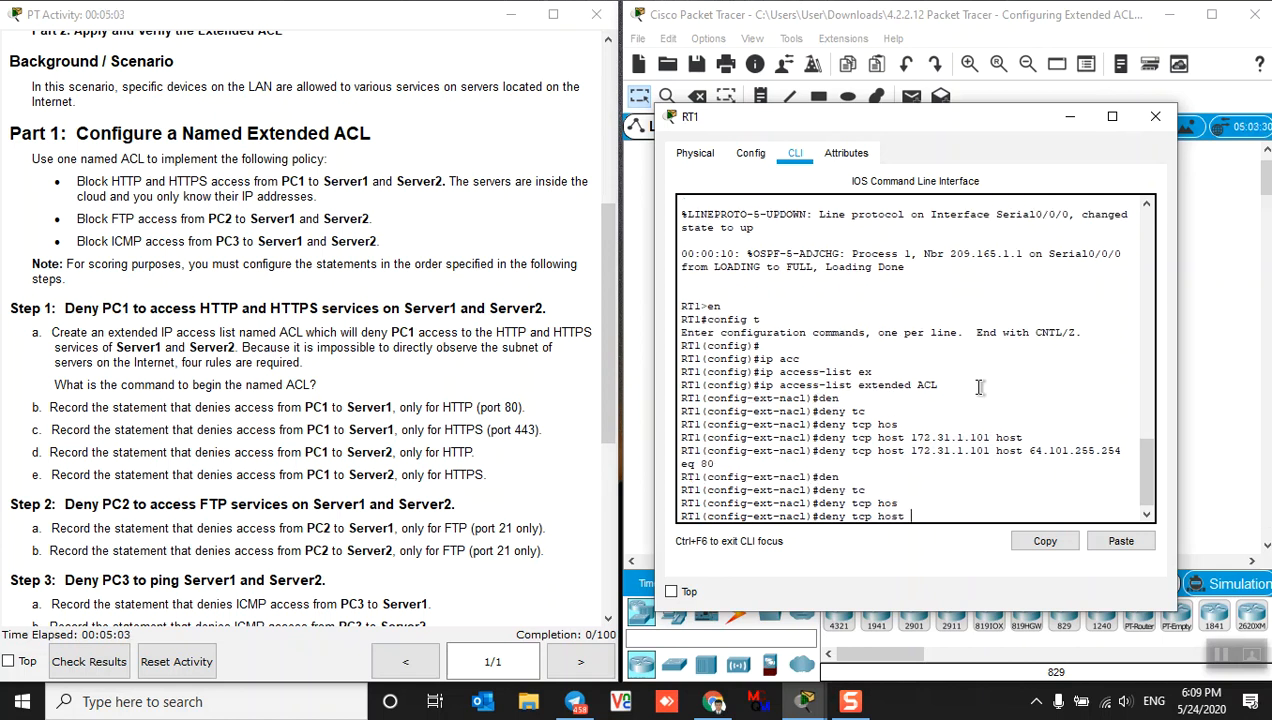
pyautogui.write('172.3')
pyautogui.write('1.10')
pyautogui.press('BackSpace')
pyautogui.press('BackSpace')
pyautogui.write('.101 hos')
pyautogui.press('Tab')
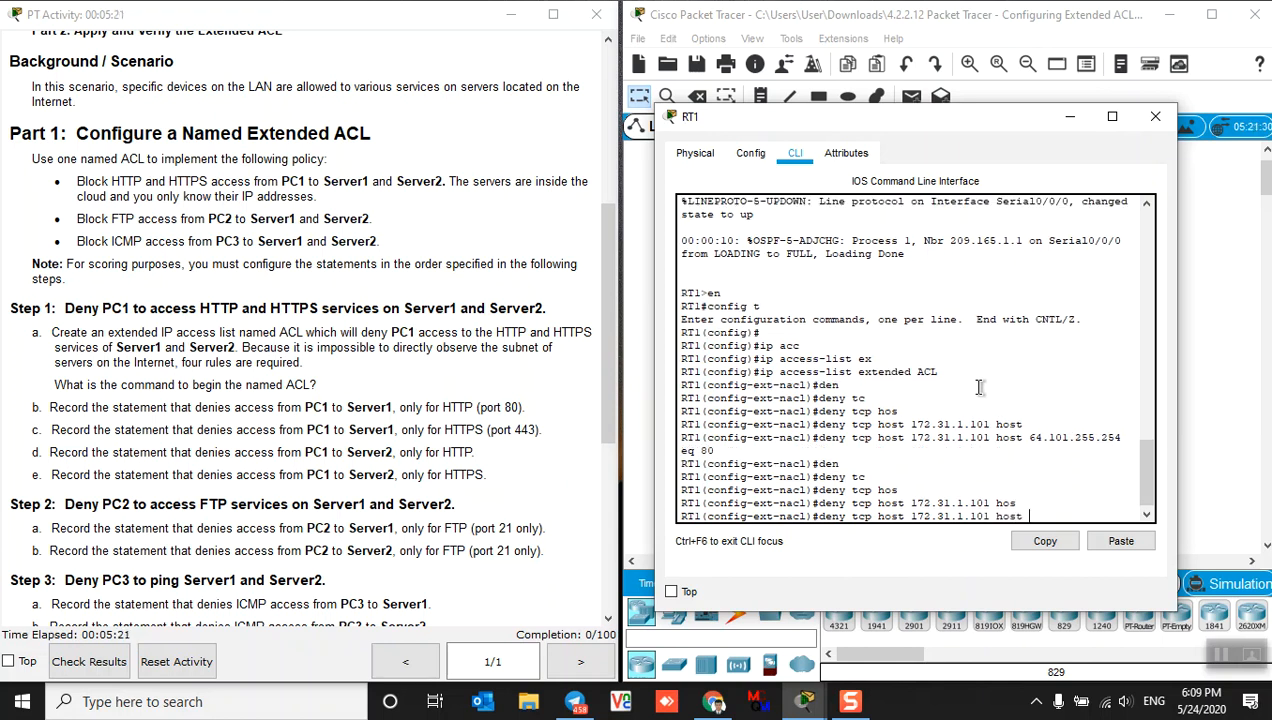
pyautogui.write('64.101.255.254 eq')
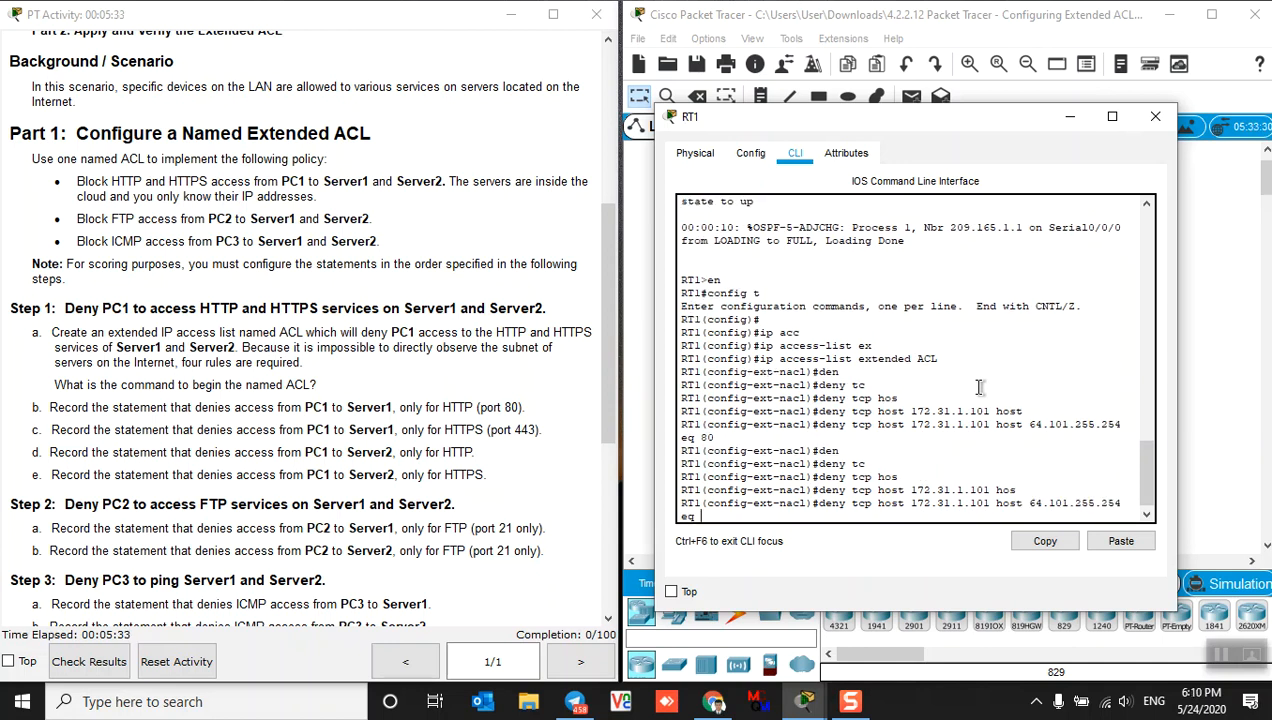
pyautogui.write(' 443')
pyautogui.press('Return')
pyautogui.press('Return')
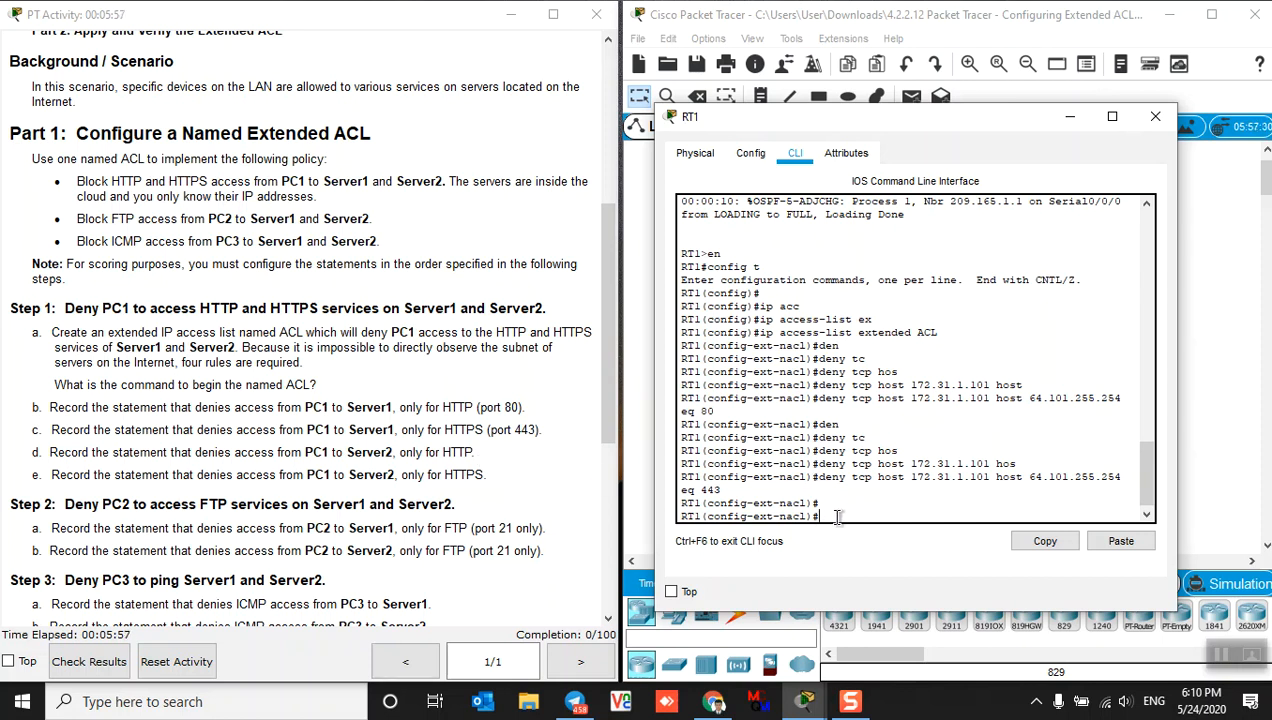
# Enter deny tcp host 172.31.1.101 host 64.103.255.254 eq 80 into ACL
pyautogui.write('de')
pyautogui.press('Tab')
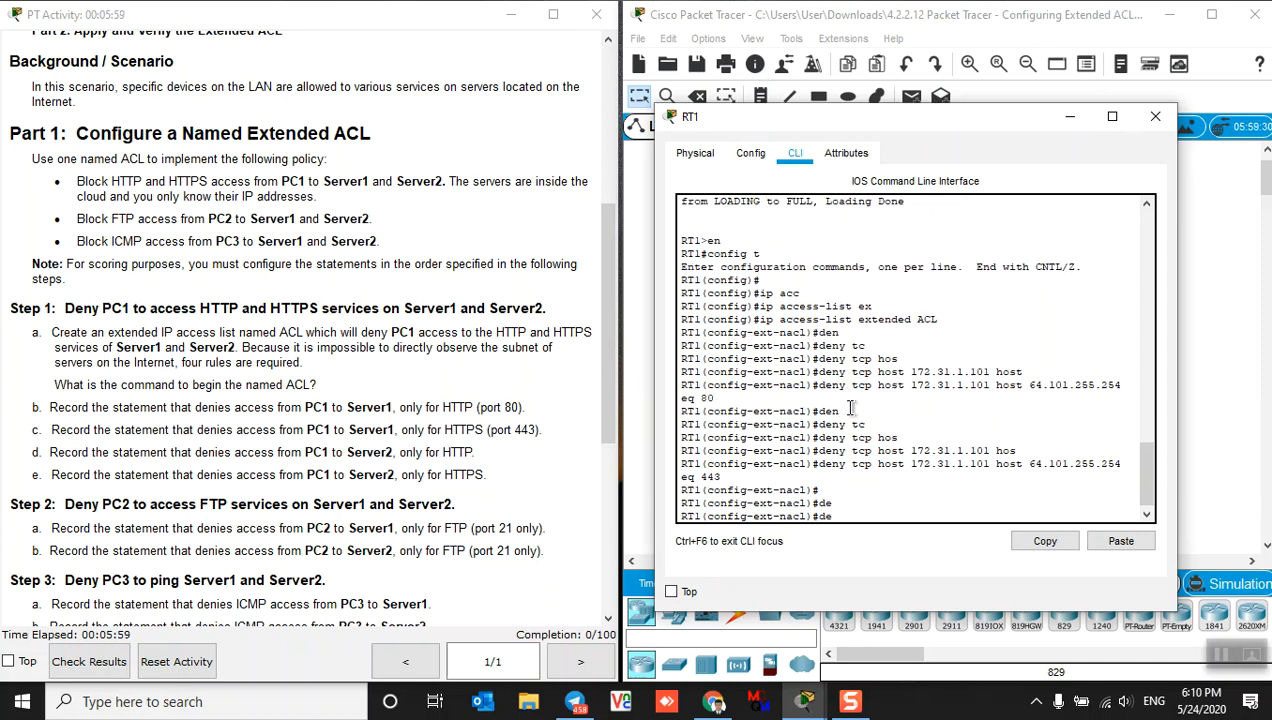
pyautogui.write('n')
pyautogui.press('Tab')
pyautogui.write('tc')
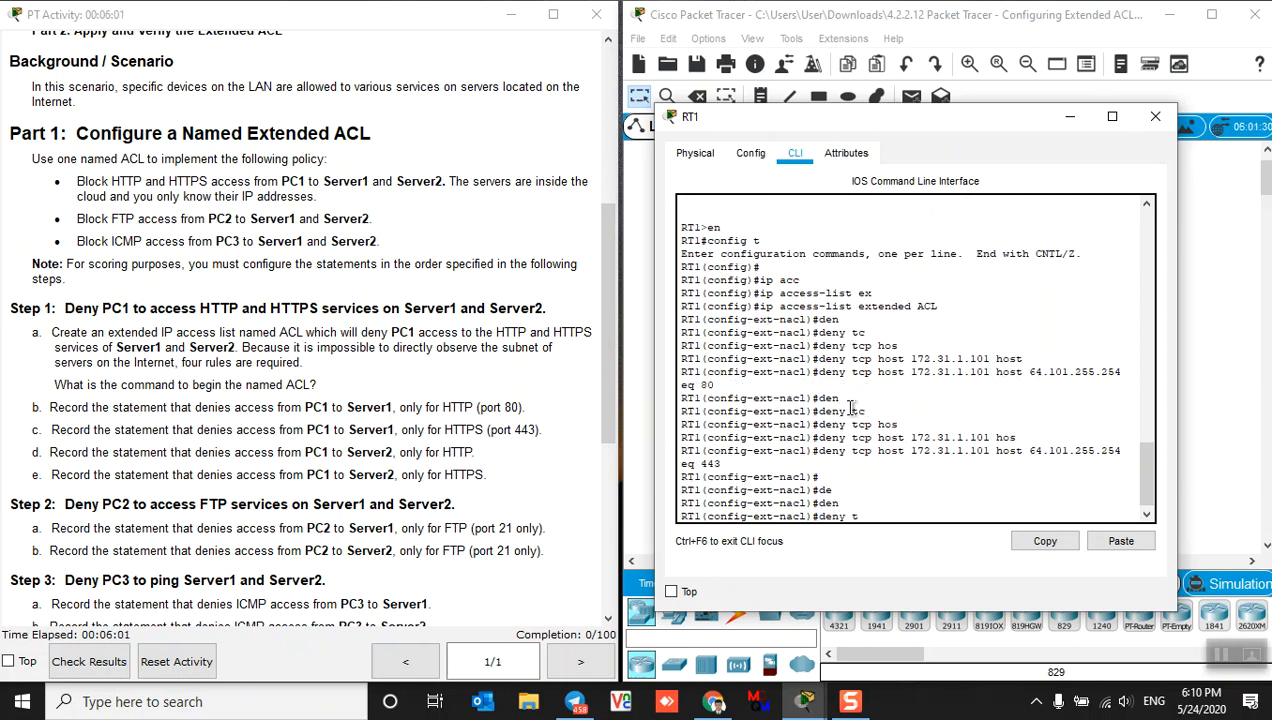
pyautogui.press('Tab')
pyautogui.write('hos')
pyautogui.press('Tab')
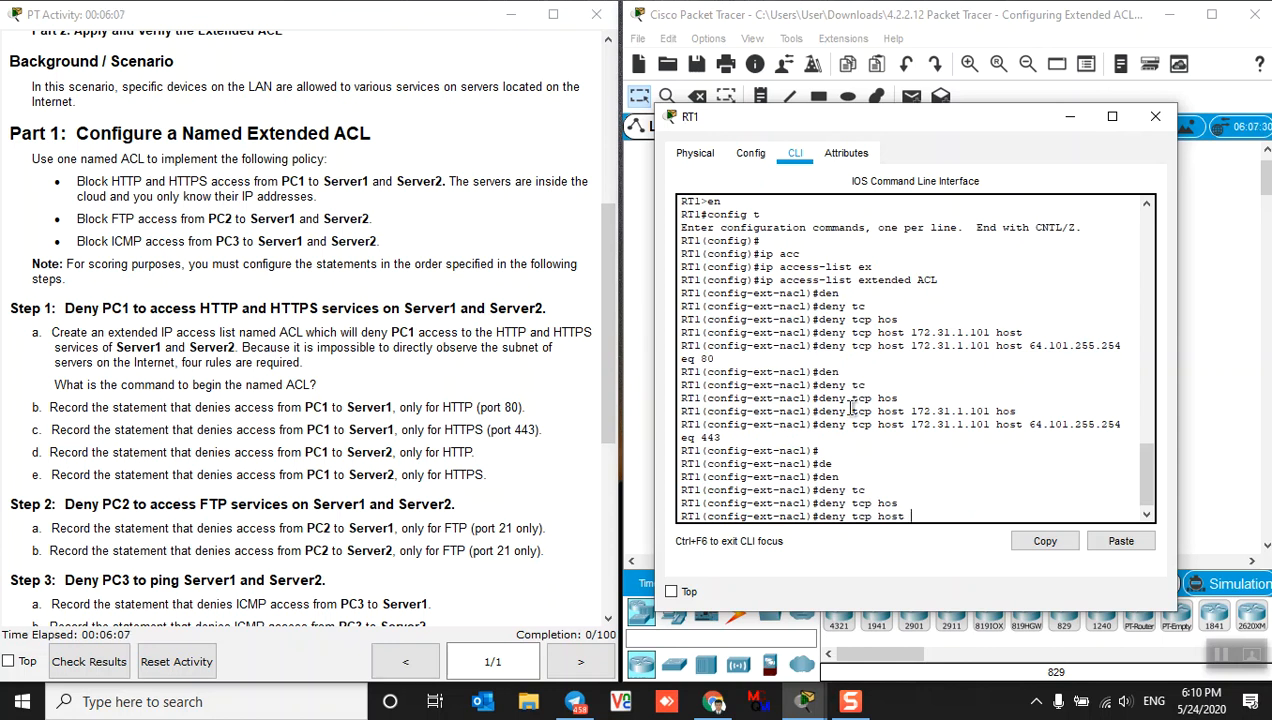
pyautogui.write('172.131.10')
pyautogui.write('1')
pyautogui.press('BackSpace')
pyautogui.press('BackSpace')
pyautogui.write('.101 hos')
pyautogui.press('Tab')
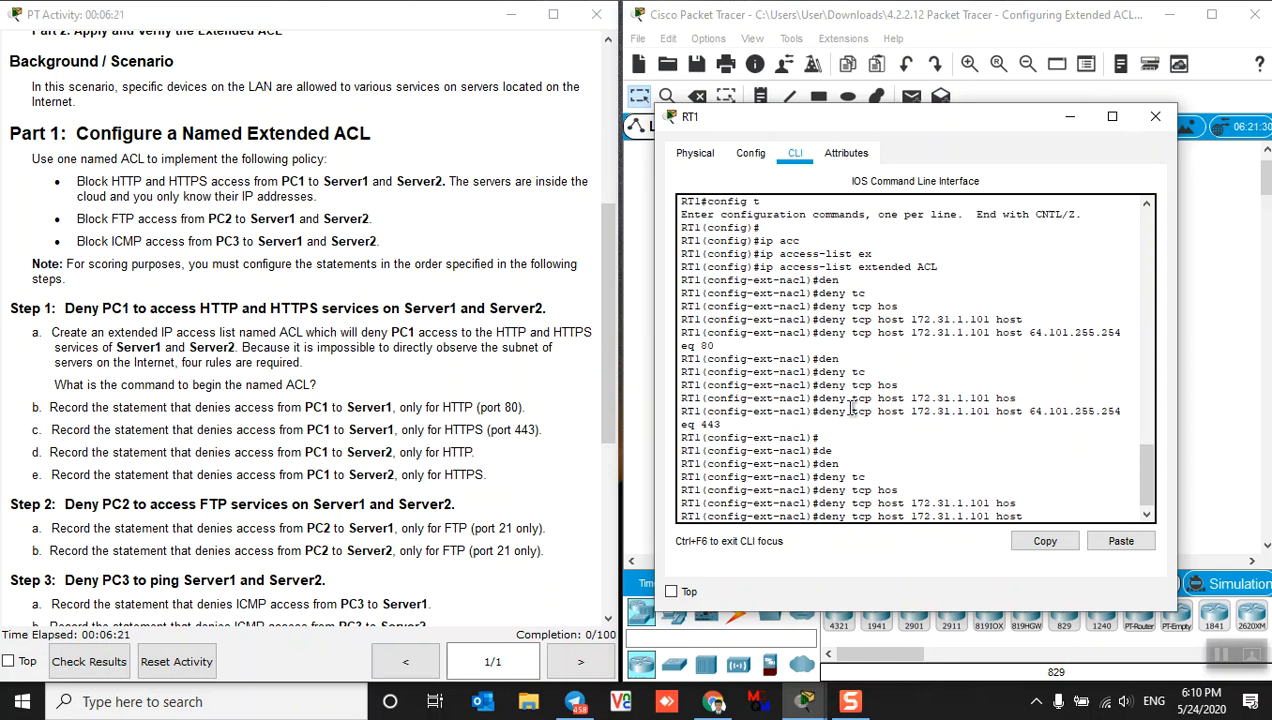
pyautogui.write('64.103.255.254 eq ')
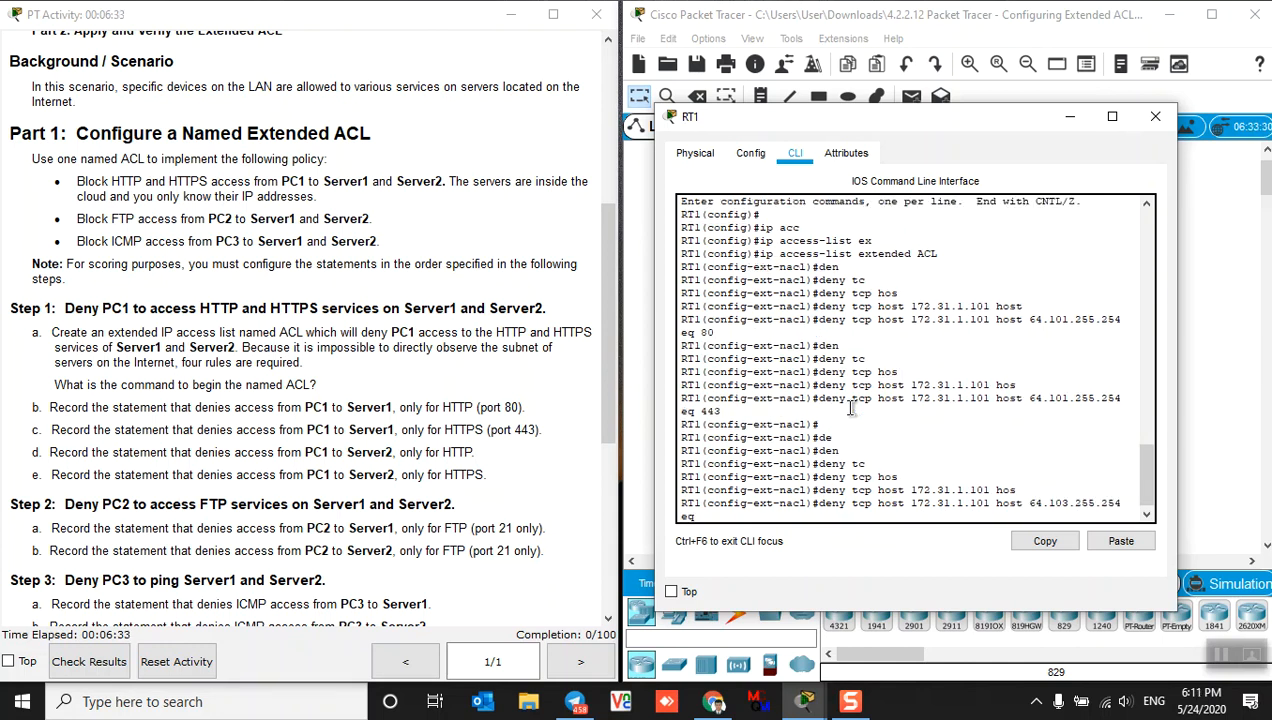
pyautogui.write('80')
pyautogui.press('Return')
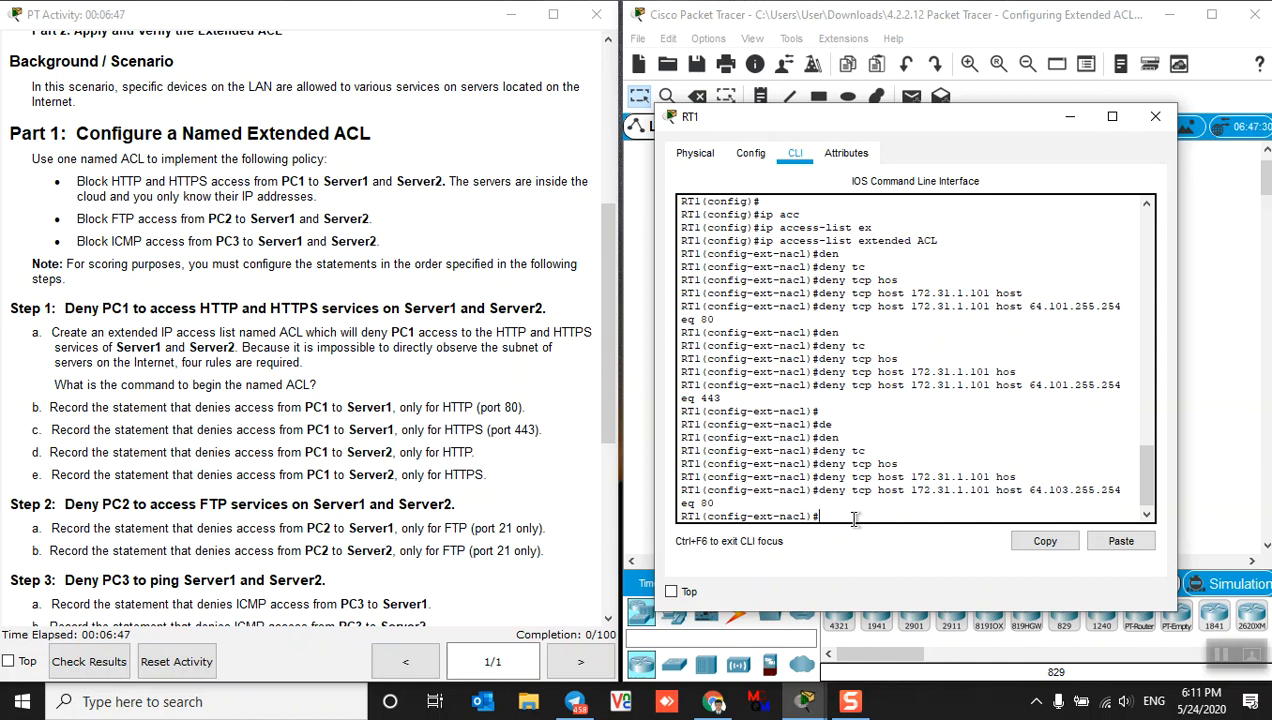
# Enter deny tcp host 172.31.1.101 host 64.103.255.254 eq 443 into ACL
pyautogui.write('den')
pyautogui.press('Tab')
pyautogui.write('tc')
pyautogui.press('Tab')
pyautogui.write('hos')
pyautogui.press('Tab')
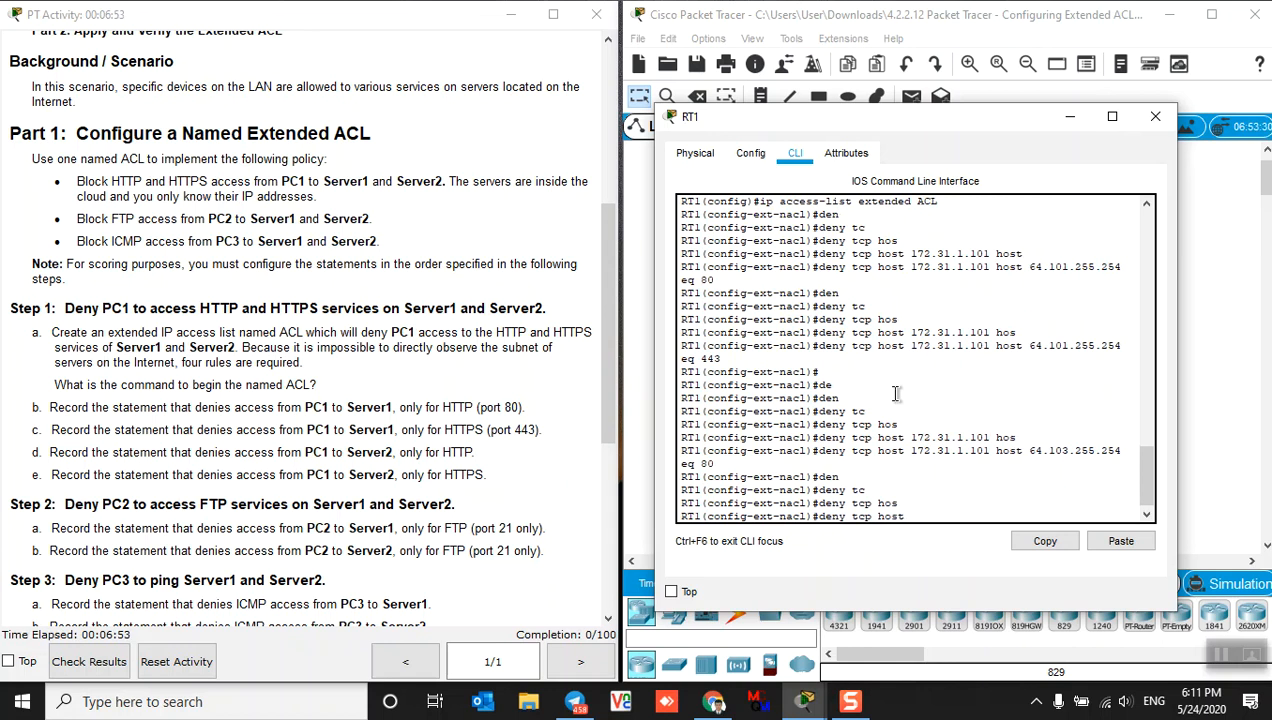
pyautogui.write('172.31.1.101 host')
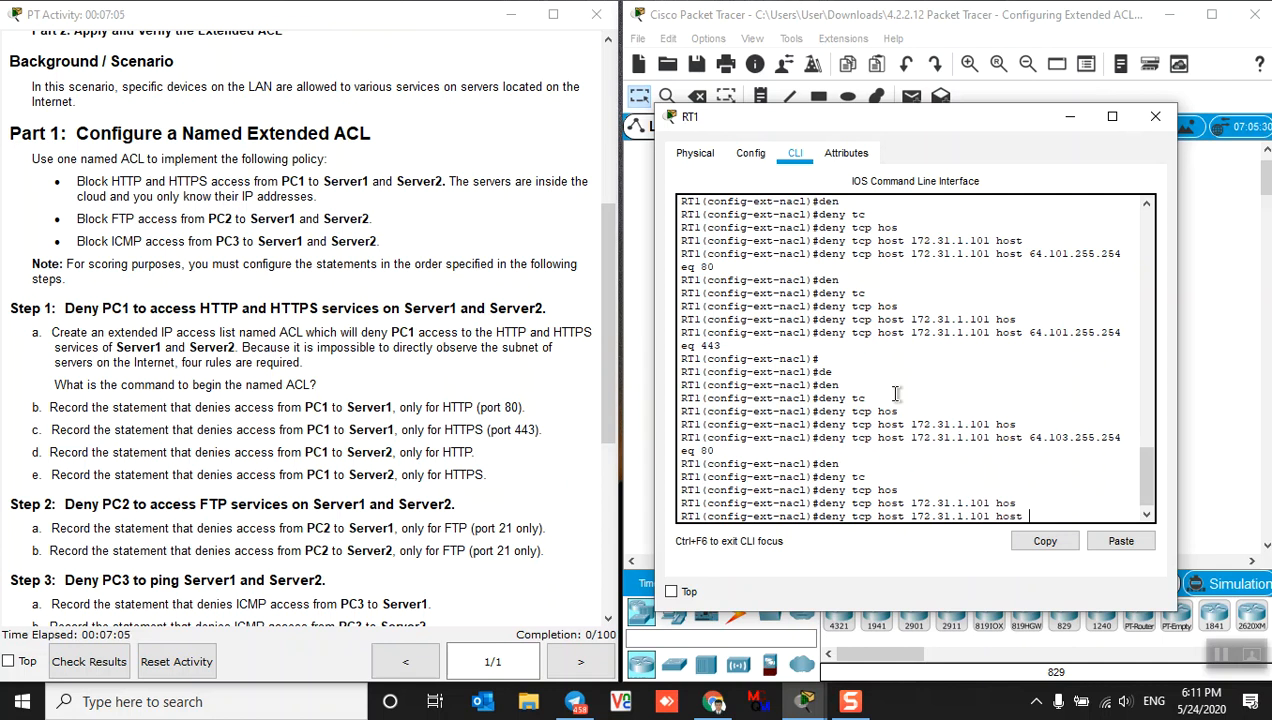
pyautogui.write('64.103.255.254 eq ')
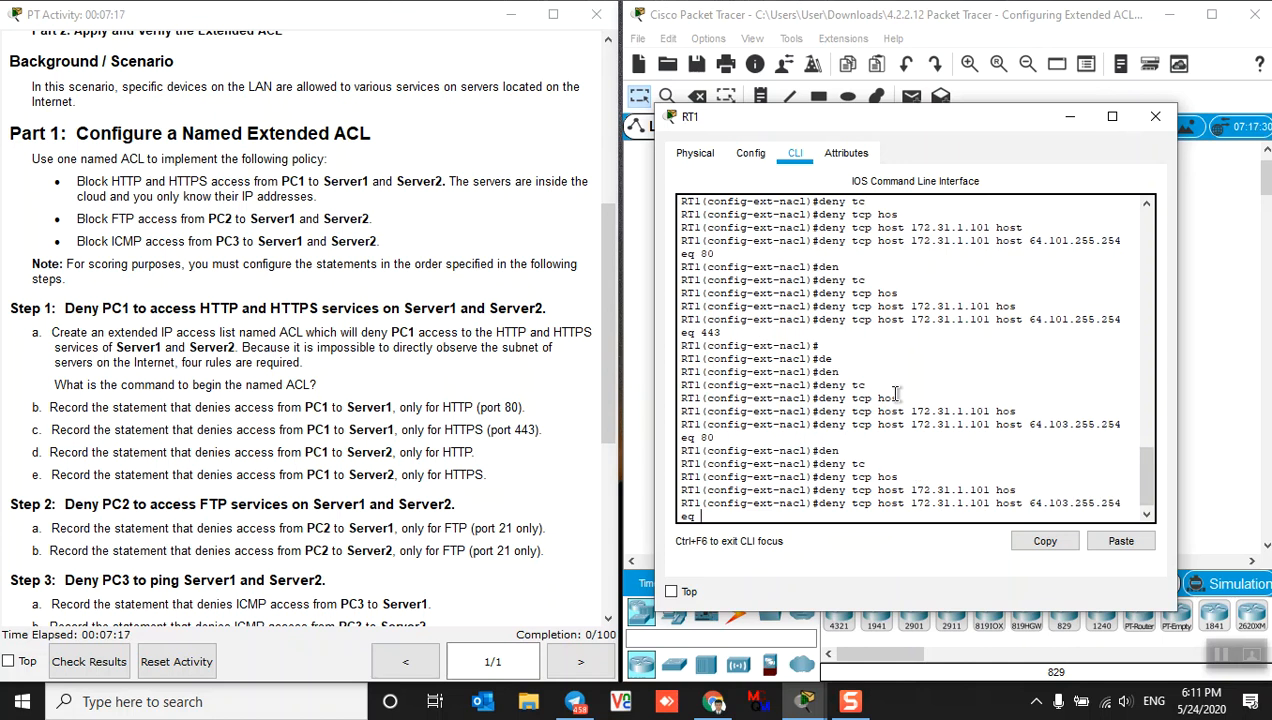
pyautogui.write('443')
pyautogui.press('Return')
pyautogui.press('Return')
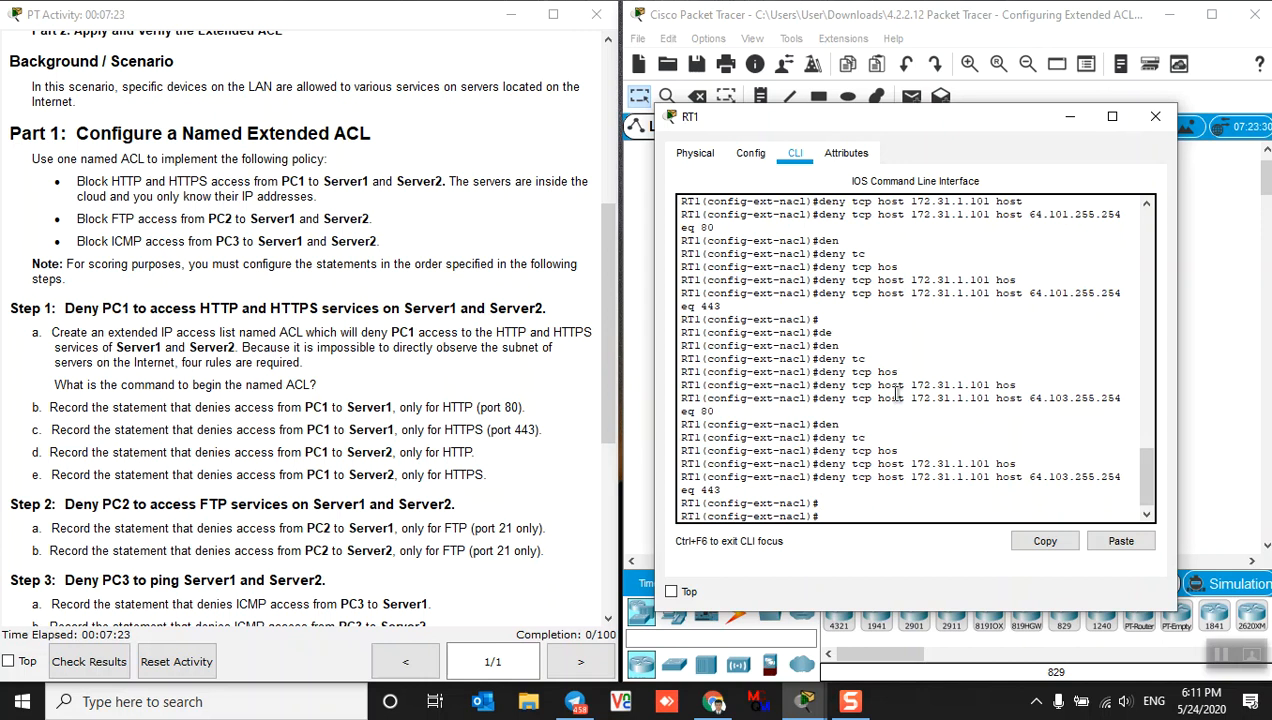
# Add deny tcp host 172.31.1.102 host 64.101.255.254 eq 21 to the ACL
pyautogui.scroll(-1, 211, 488)
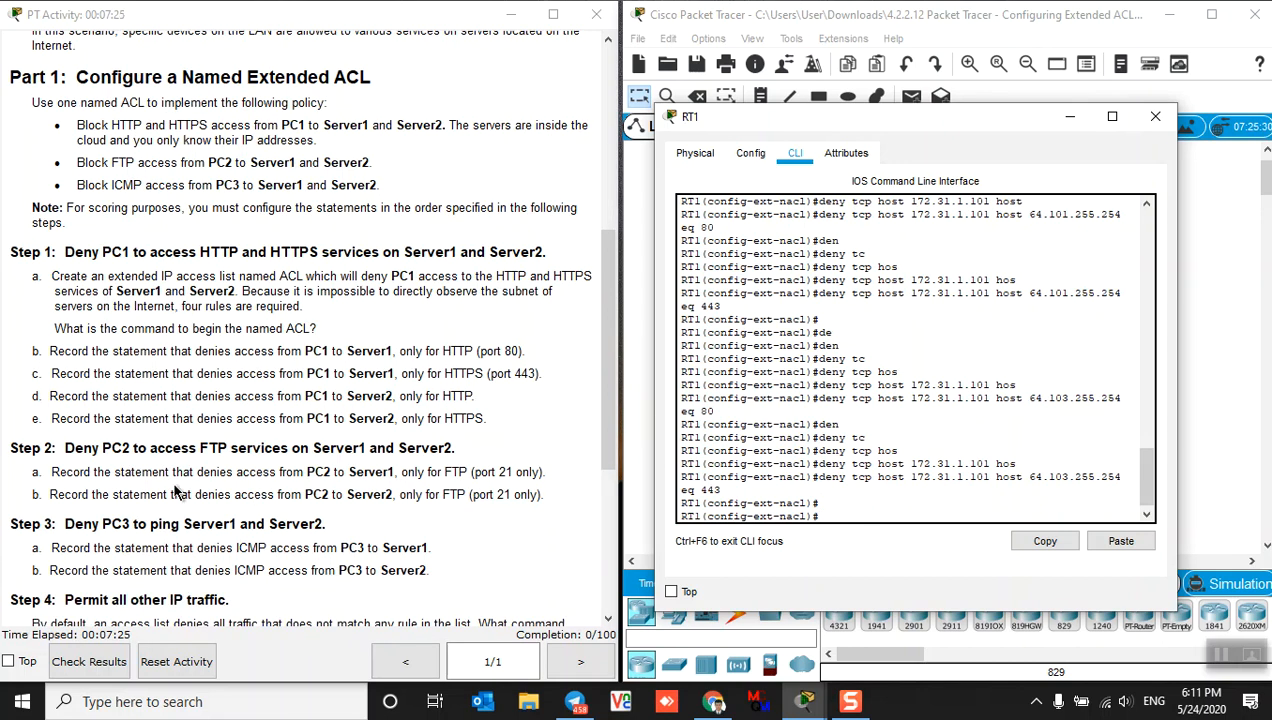
pyautogui.scroll(-1, 100, 468)
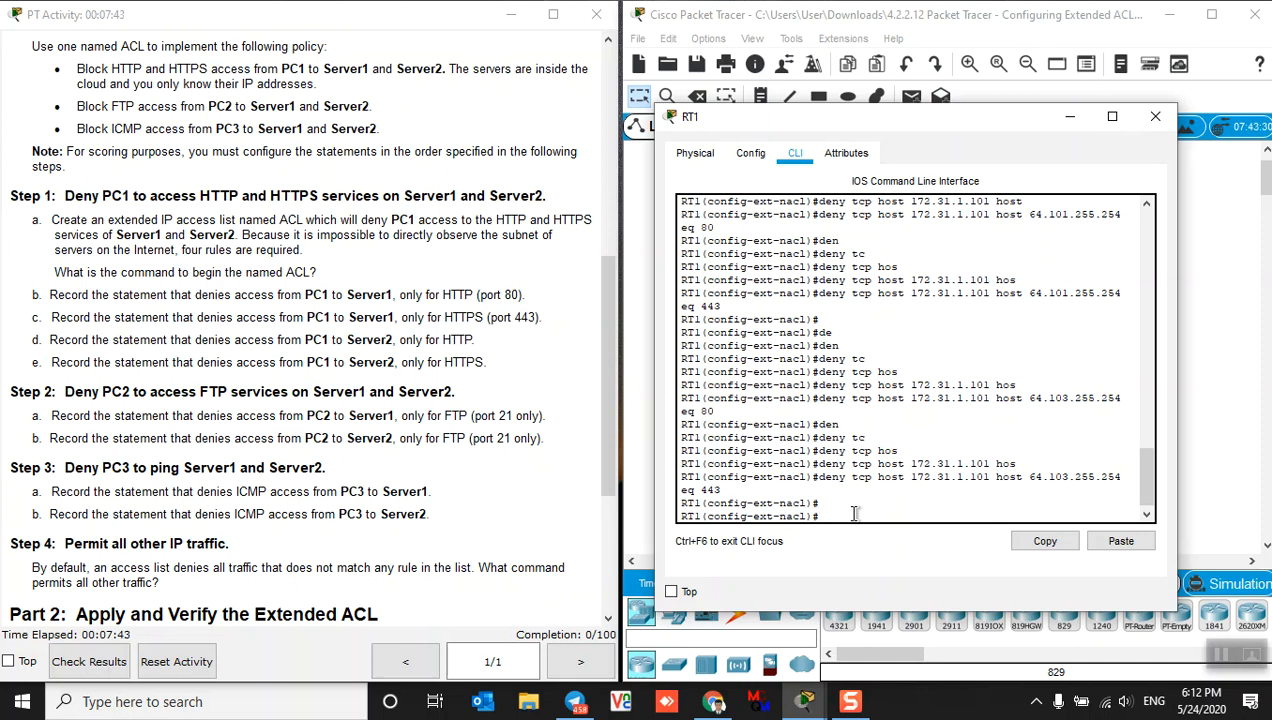
pyautogui.write('den')
pyautogui.press('Tab')
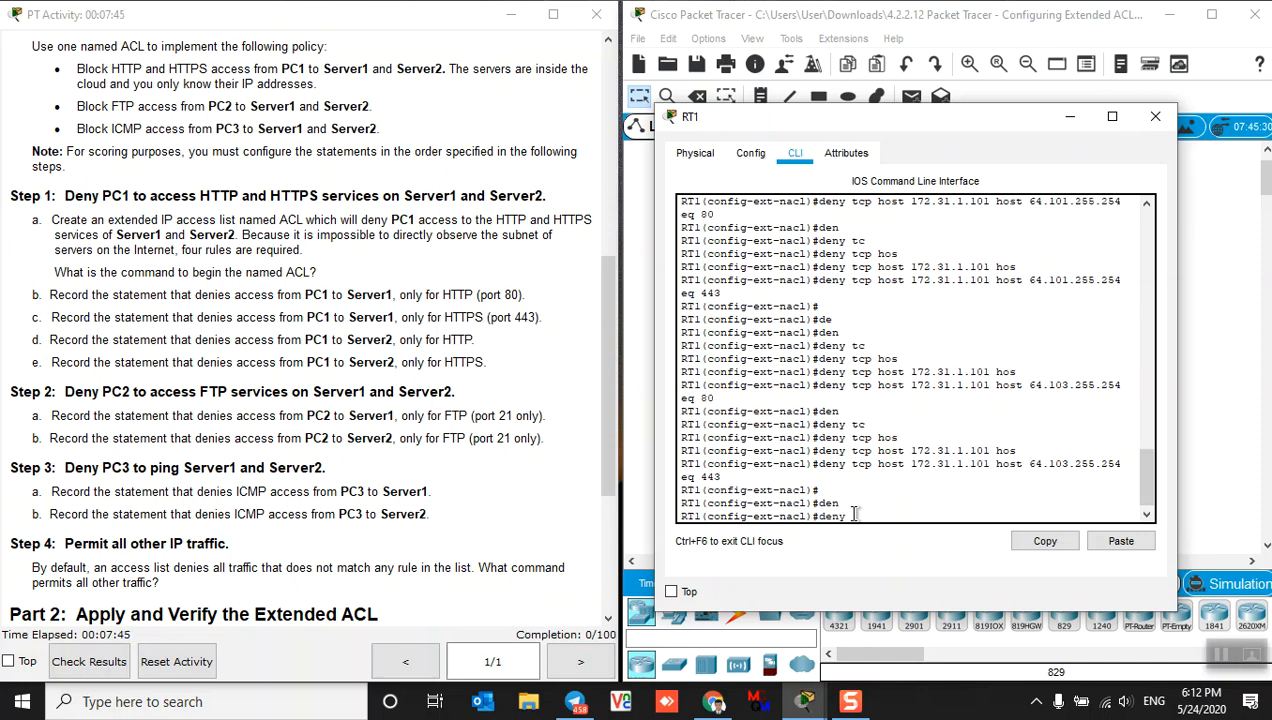
pyautogui.write('tc')
pyautogui.press('Tab')
pyautogui.write('hos')
pyautogui.press('Tab')
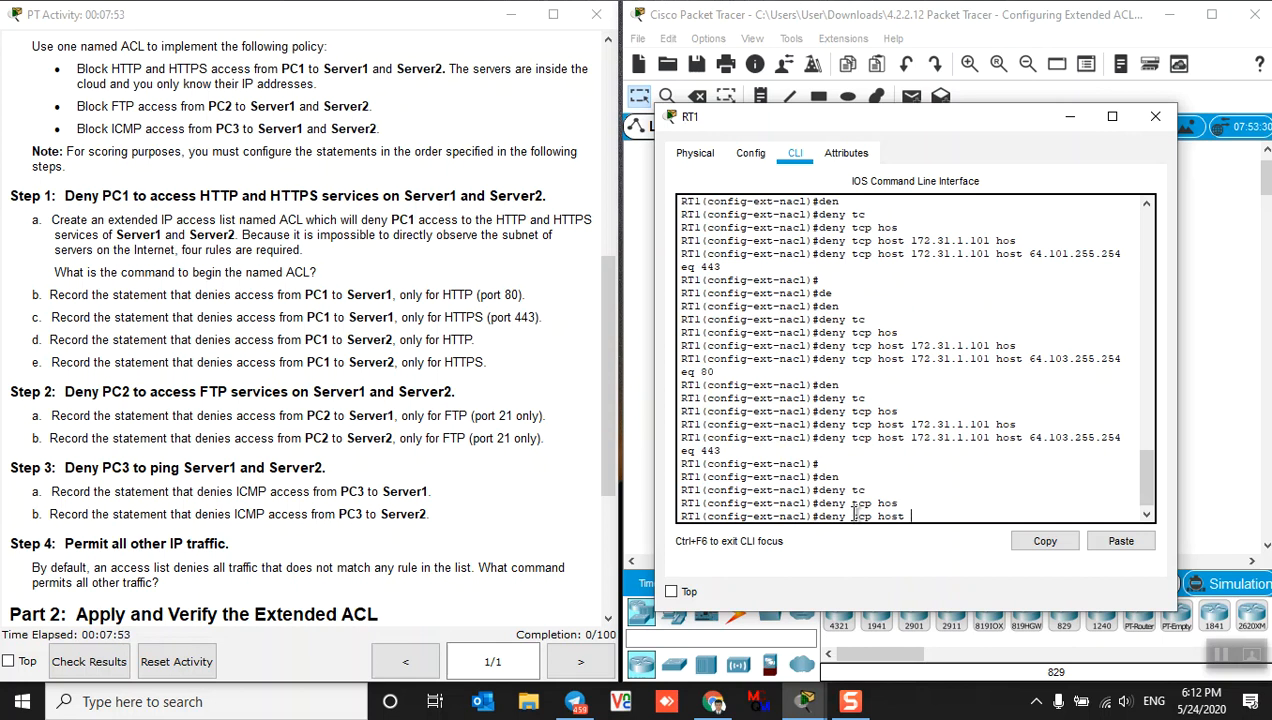
pyautogui.write('172.31.1.102 hos')
pyautogui.press('Tab')
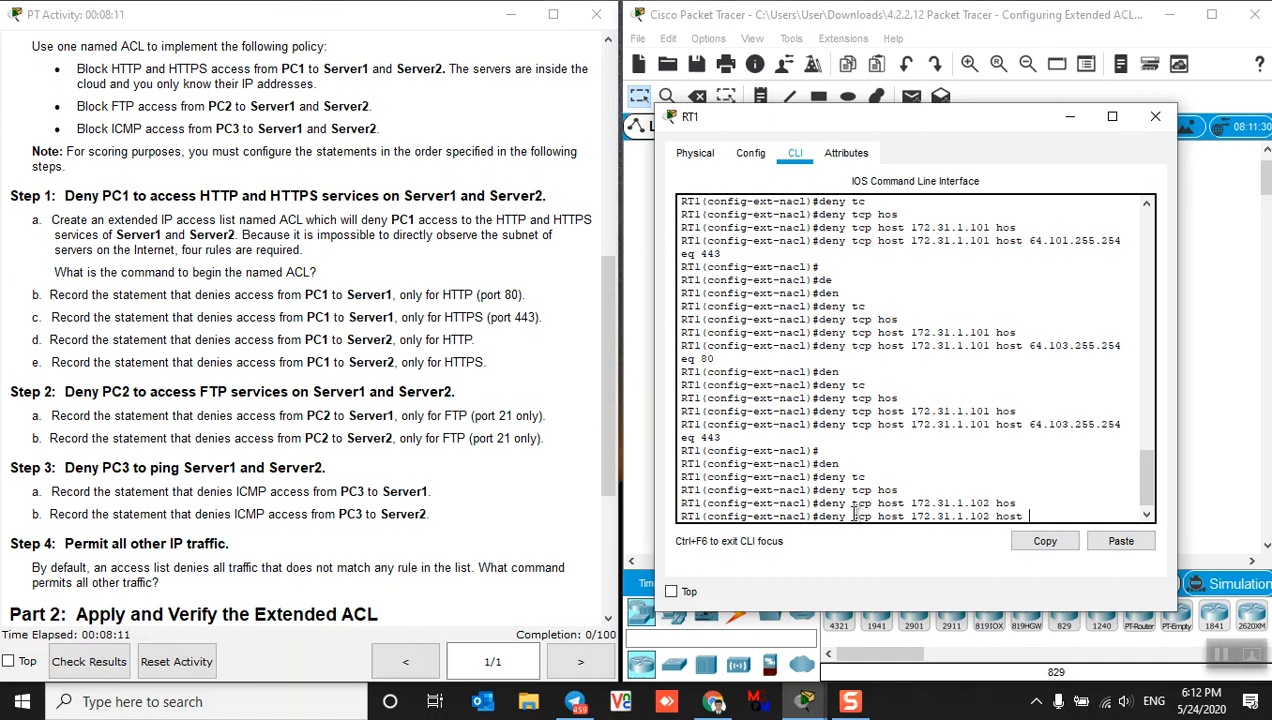
pyautogui.write('64.101.255.254 eq ')
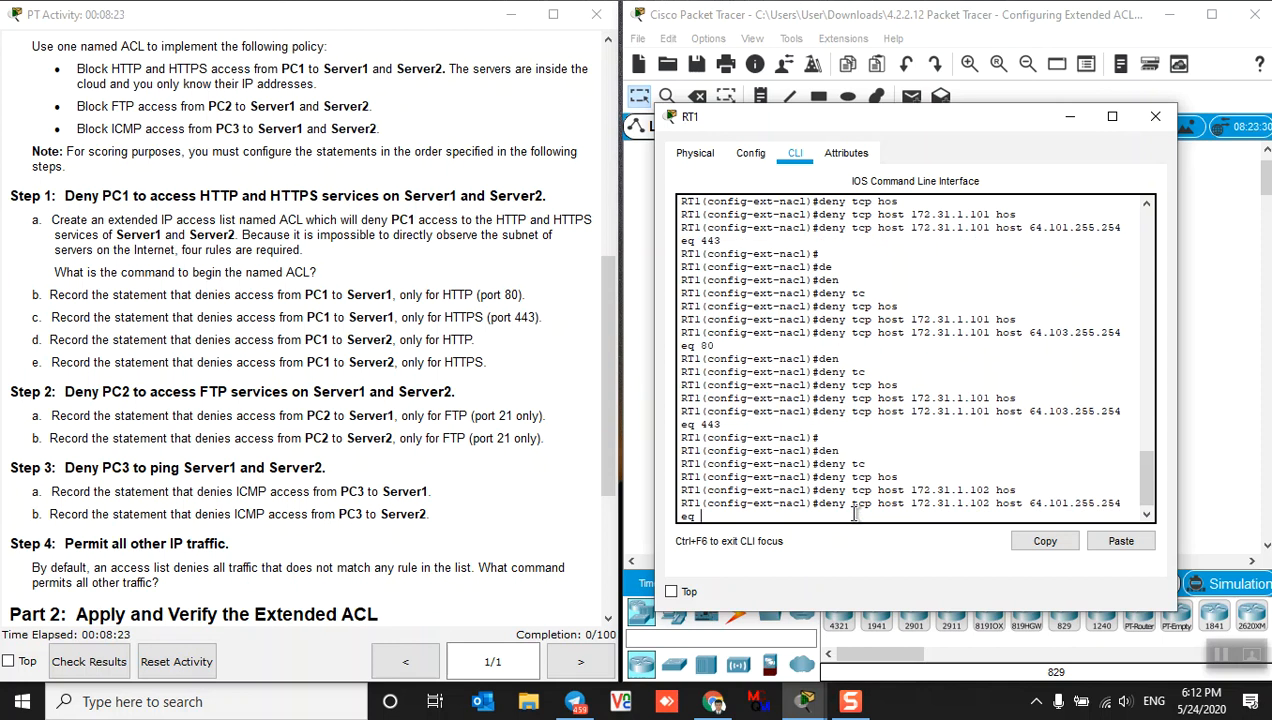
pyautogui.write('21')
pyautogui.press('Return')
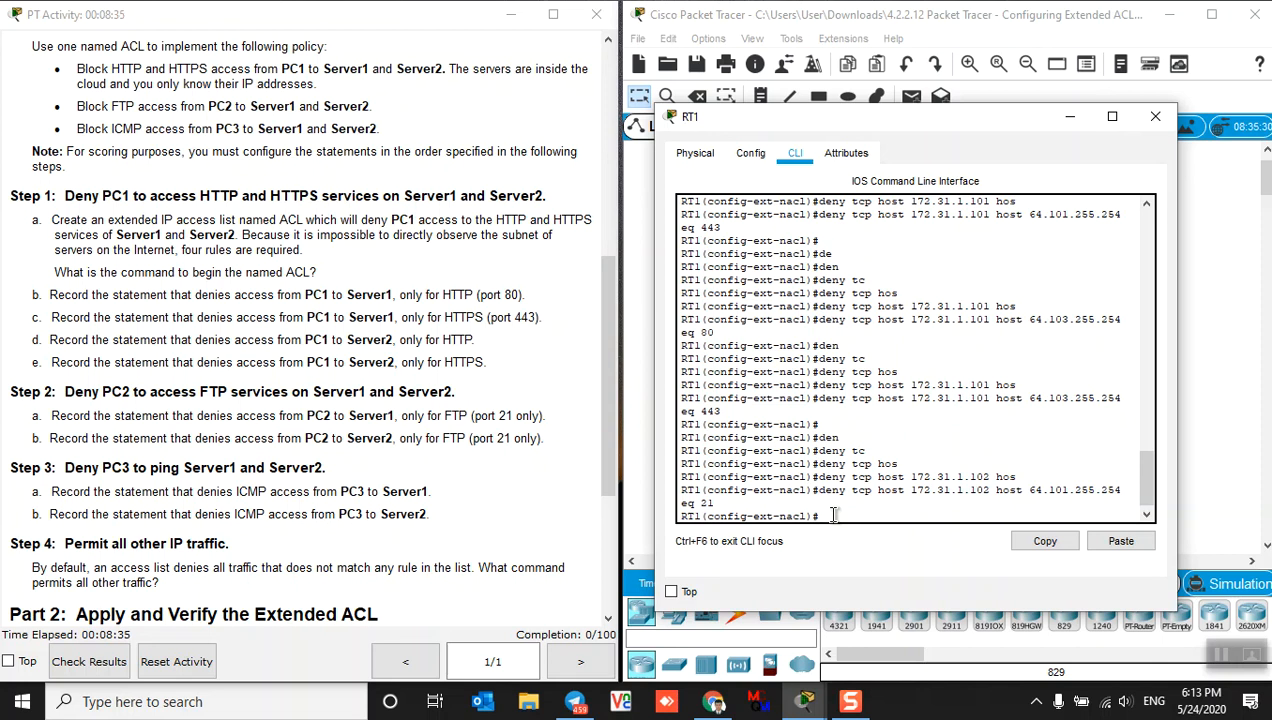
# Add deny tcp host 172.31.1.102 host 64.103.255.254 eq 21 to the ACL
pyautogui.write('den')
pyautogui.press('Tab')
pyautogui.press('Tab')
pyautogui.write('tc')
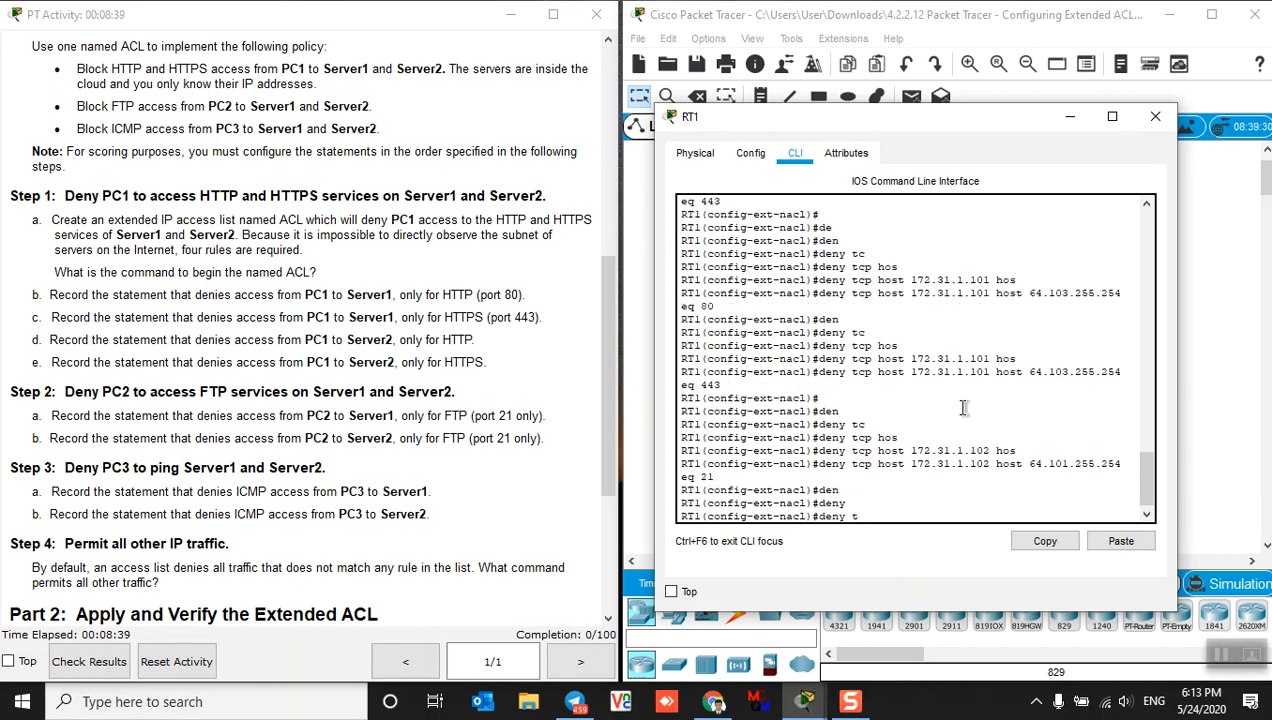
pyautogui.press('Tab')
pyautogui.write('hos')
pyautogui.press('Tab')
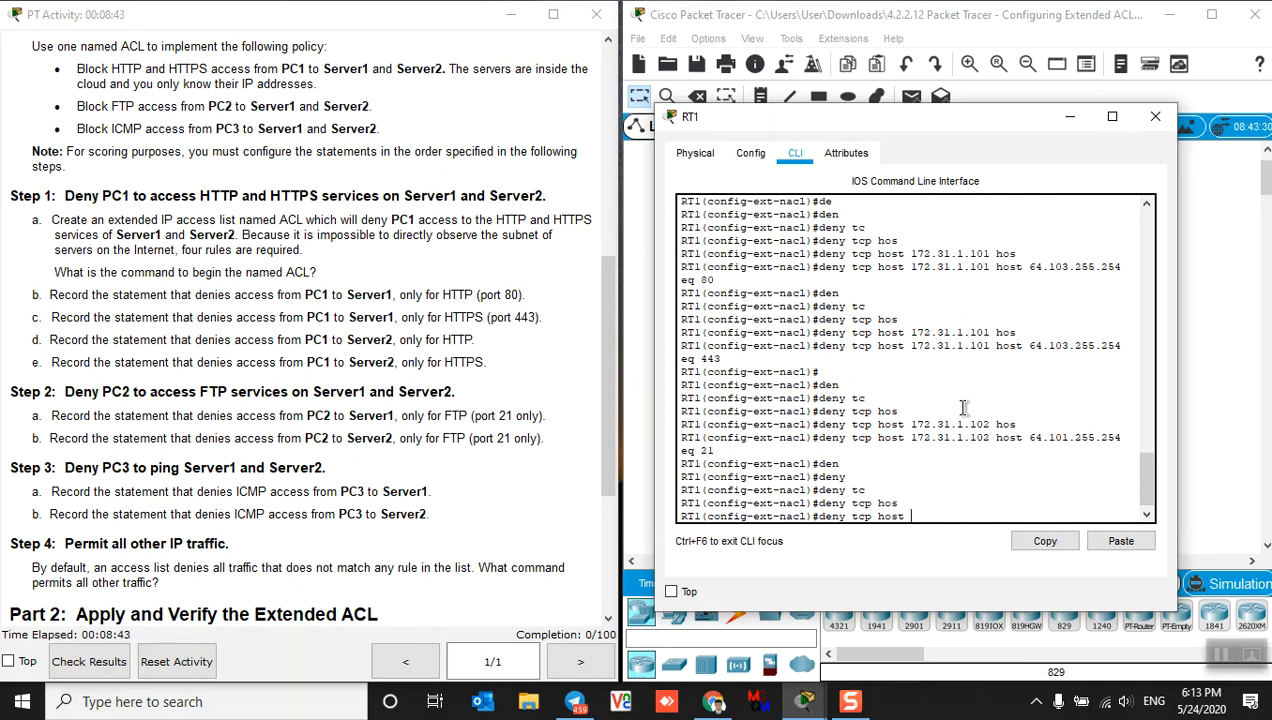
pyautogui.write('172.31.1.102 hos')
pyautogui.press('Tab')
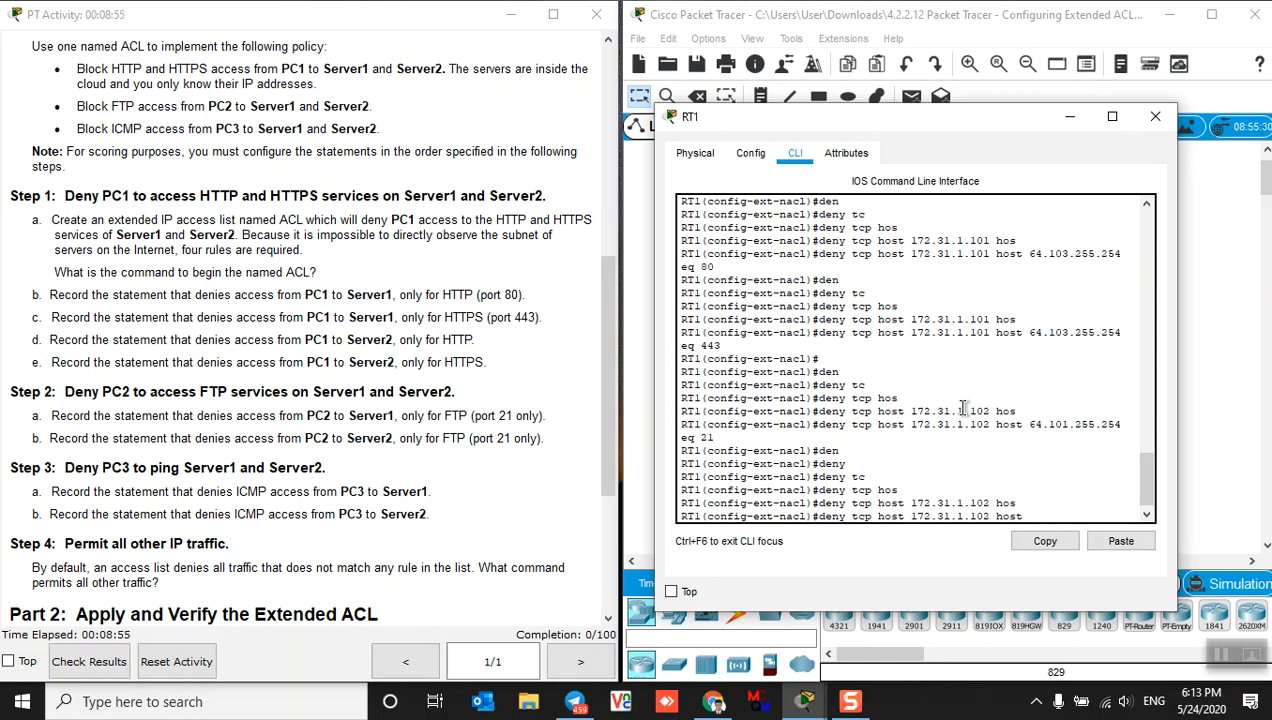
pyautogui.write('4.103')
pyautogui.write('.255.254 eq ')
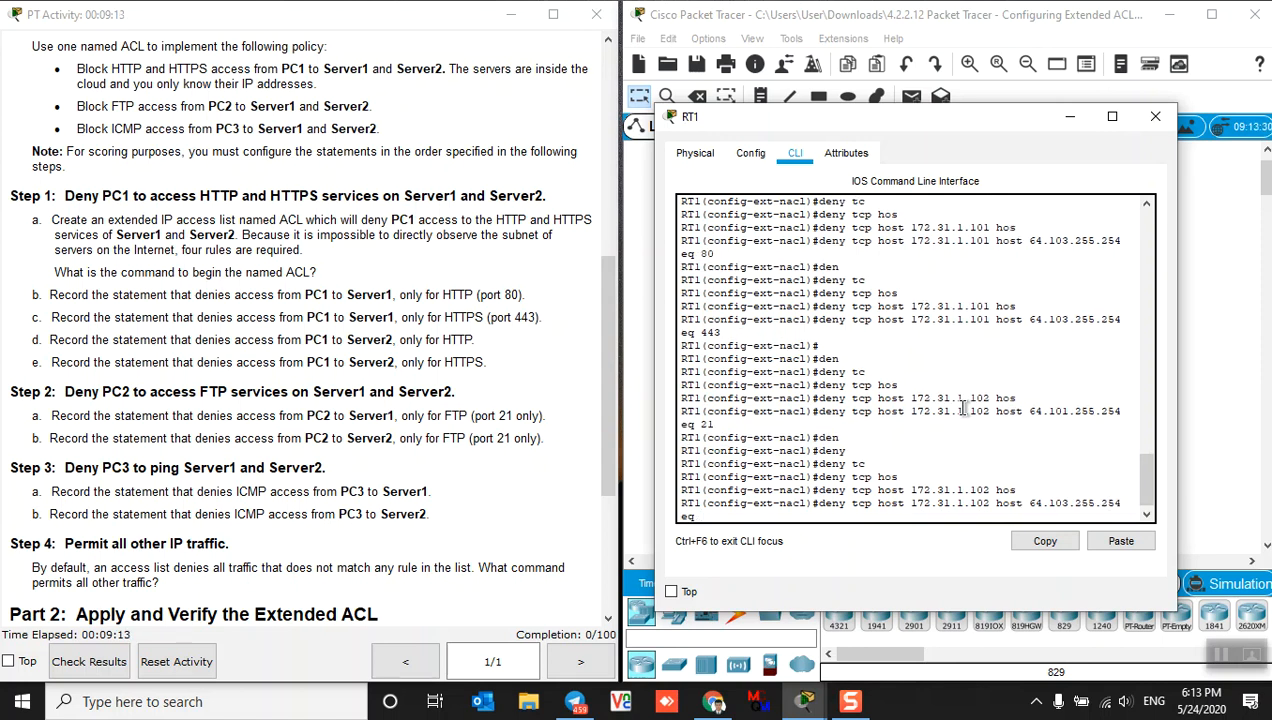
pyautogui.write('21')
pyautogui.press('Return')
pyautogui.press('Return')
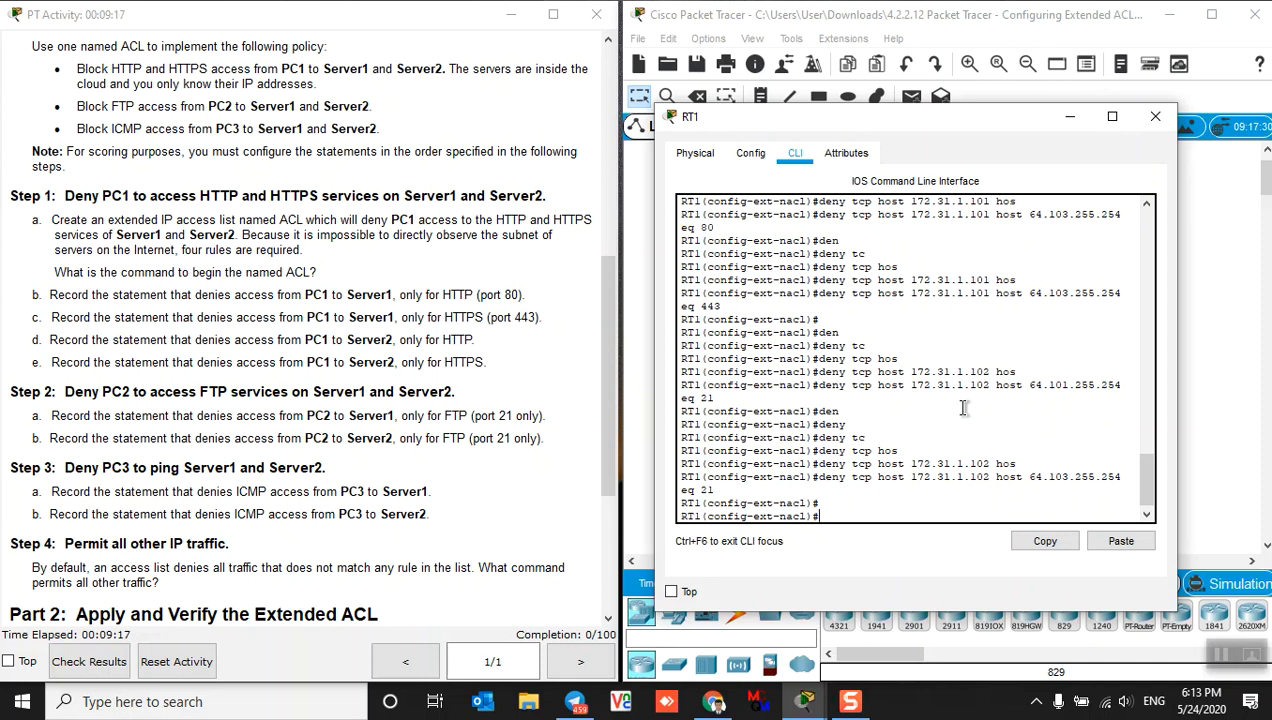
pyautogui.scroll(-2, 448, 485)
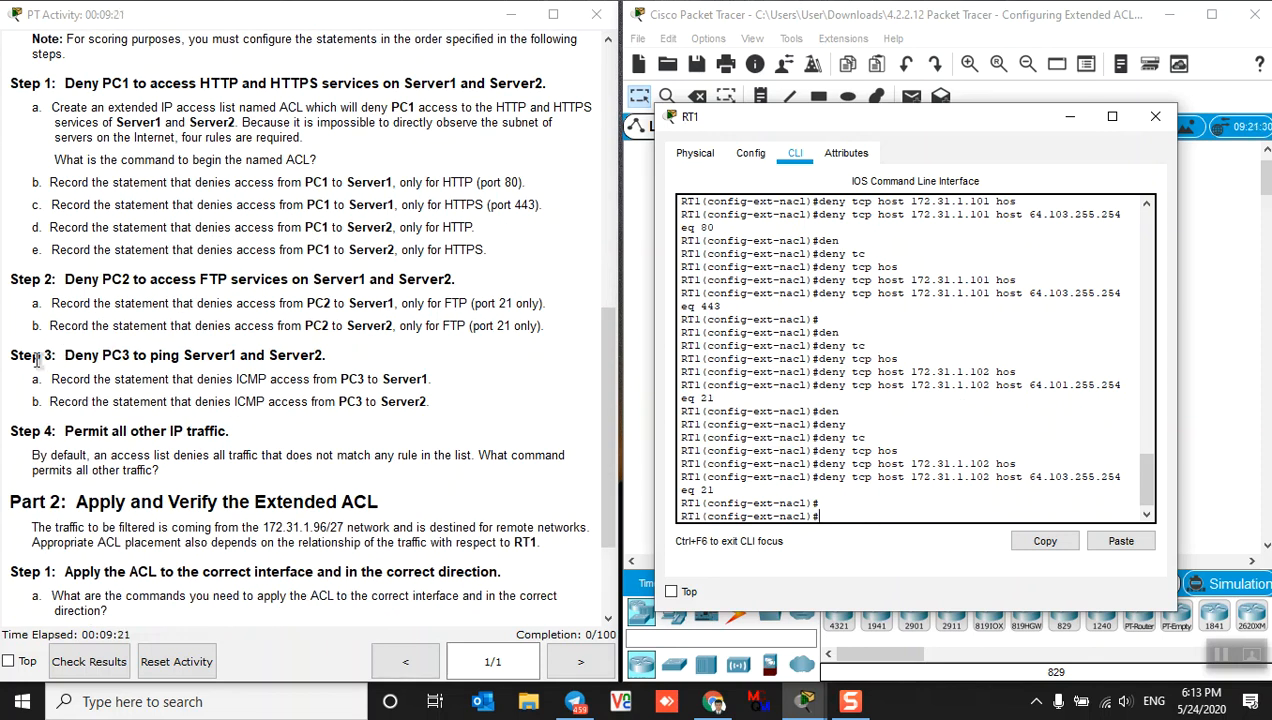
# Back in RT1's CLI, add a deny icmp host rule toward host 64.101.255.254
pyautogui.moveTo(9, 355); pyautogui.dragTo(330, 354)
pyautogui.click(860, 516)
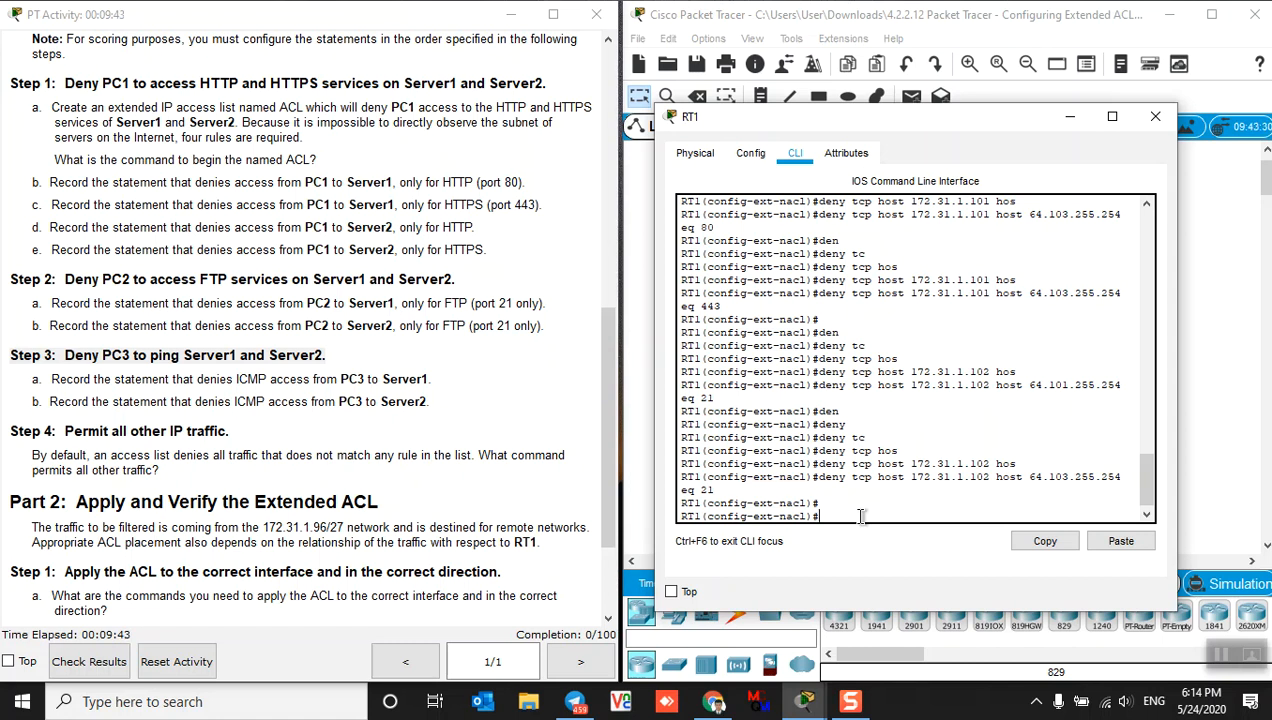
pyautogui.write('den')
pyautogui.press('Tab')
pyautogui.write('ic')
pyautogui.press('Tab')
pyautogui.write('hos')
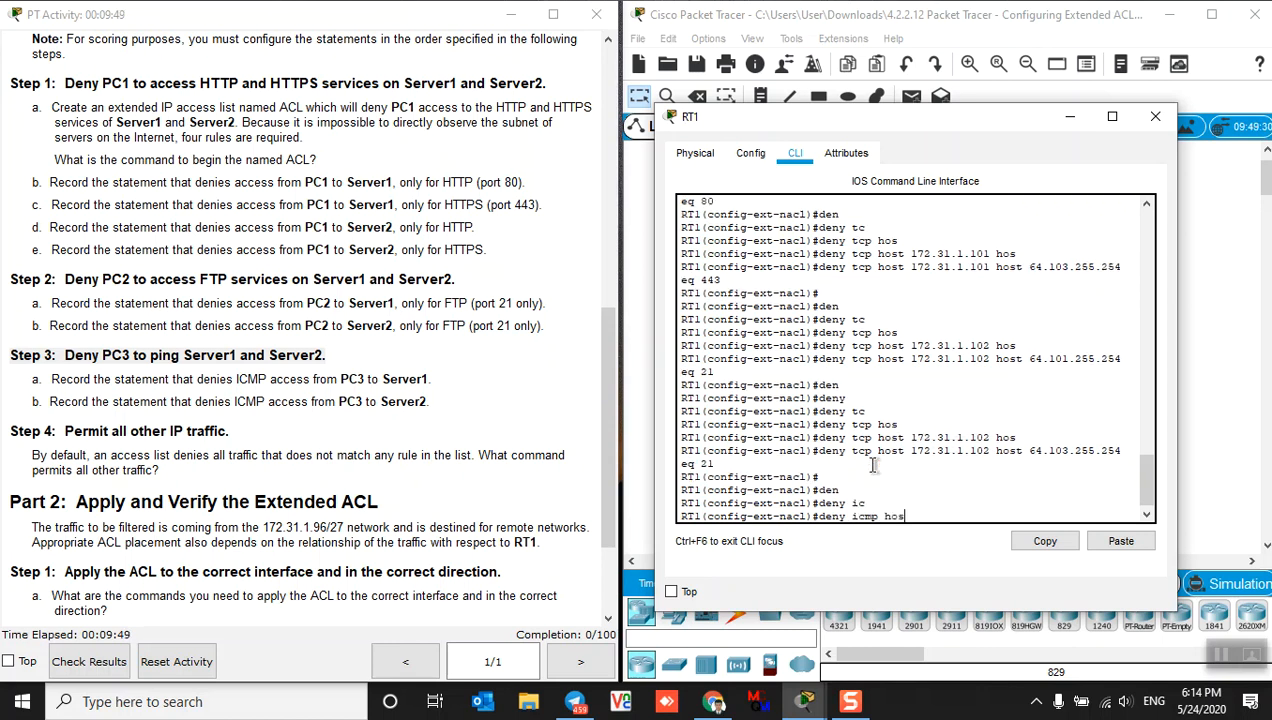
pyautogui.press('Tab')
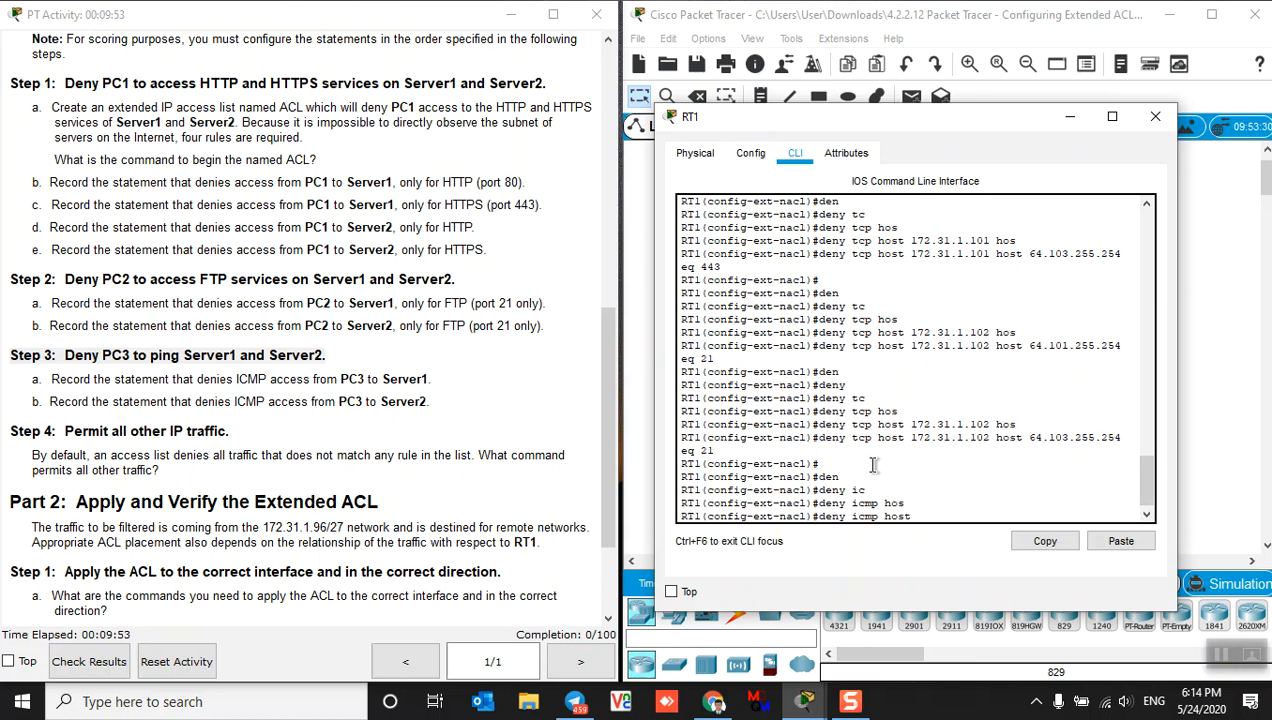
pyautogui.write('172.31.')
pyautogui.write('1.101')
pyautogui.write(' hos')
pyautogui.press('Tab')
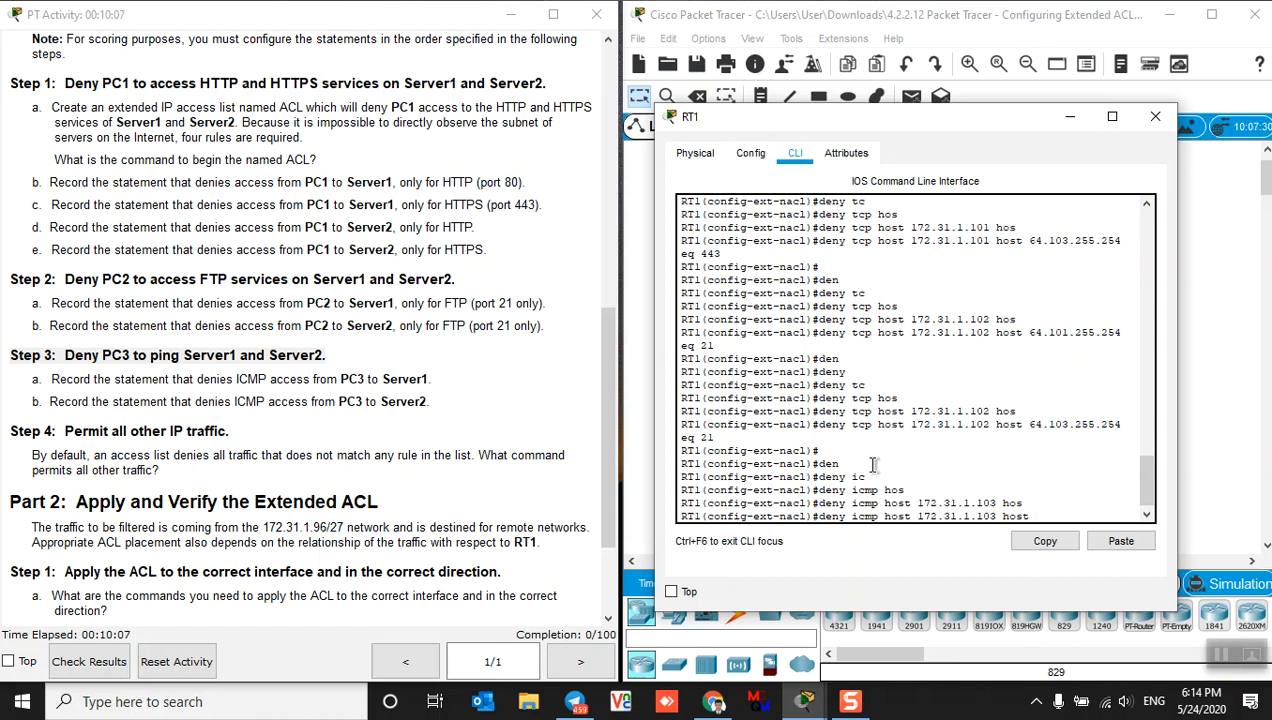
pyautogui.write('64.101.255.254')
pyautogui.press('Return')
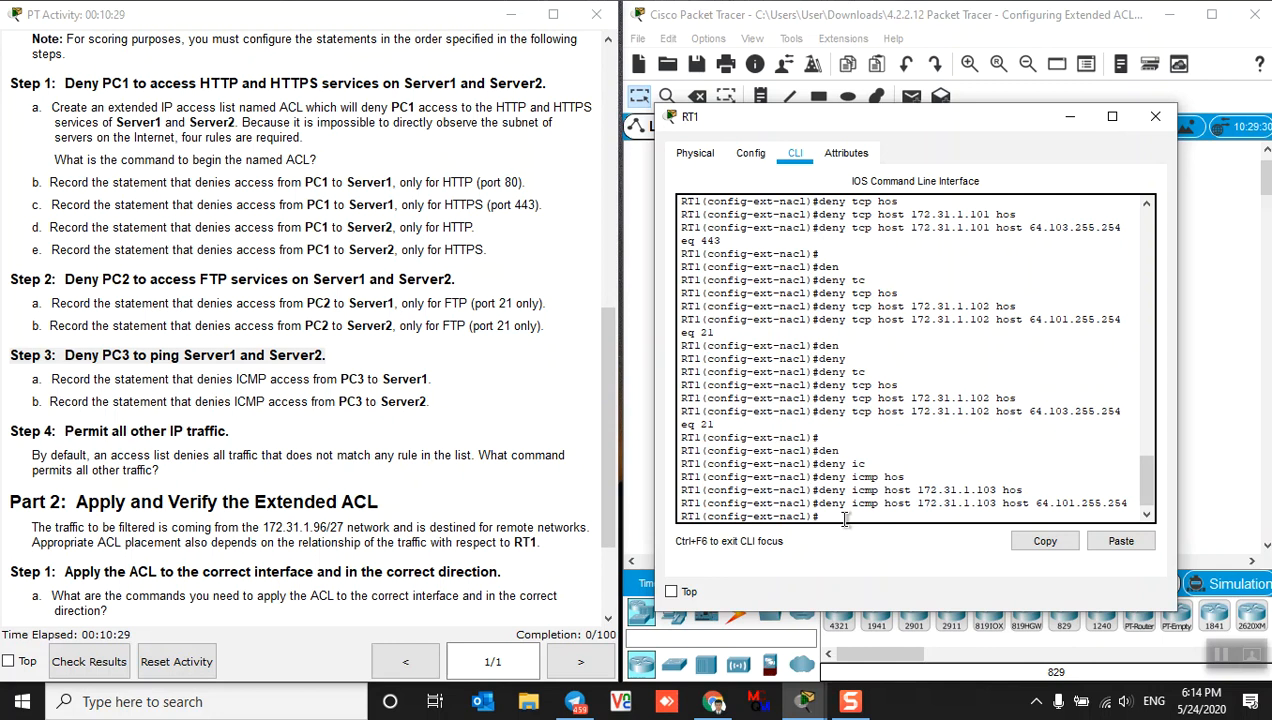
# Enter deny icmp host 172.31.1.103 host 64.103.255.254 into the ACL
pyautogui.write('den')
pyautogui.press('Tab')
pyautogui.write('i')
pyautogui.write('c')
pyautogui.press('Tab')
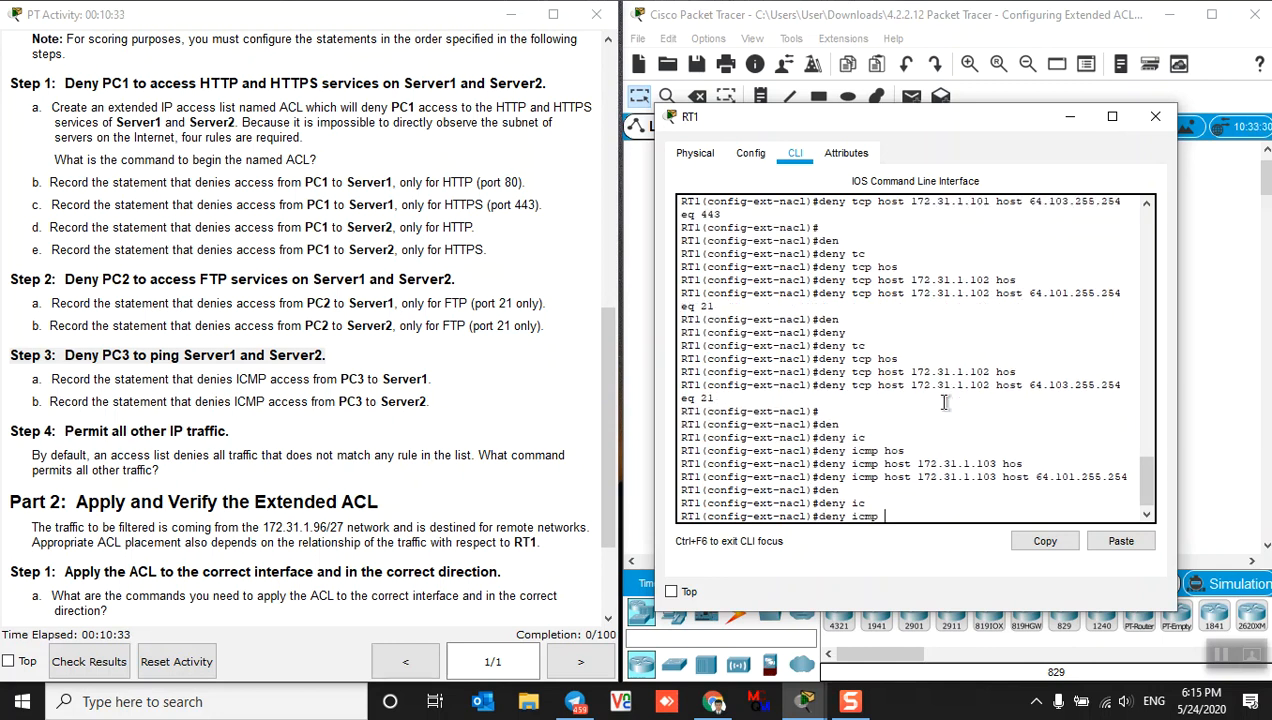
pyautogui.write('hos')
pyautogui.press('Tab')
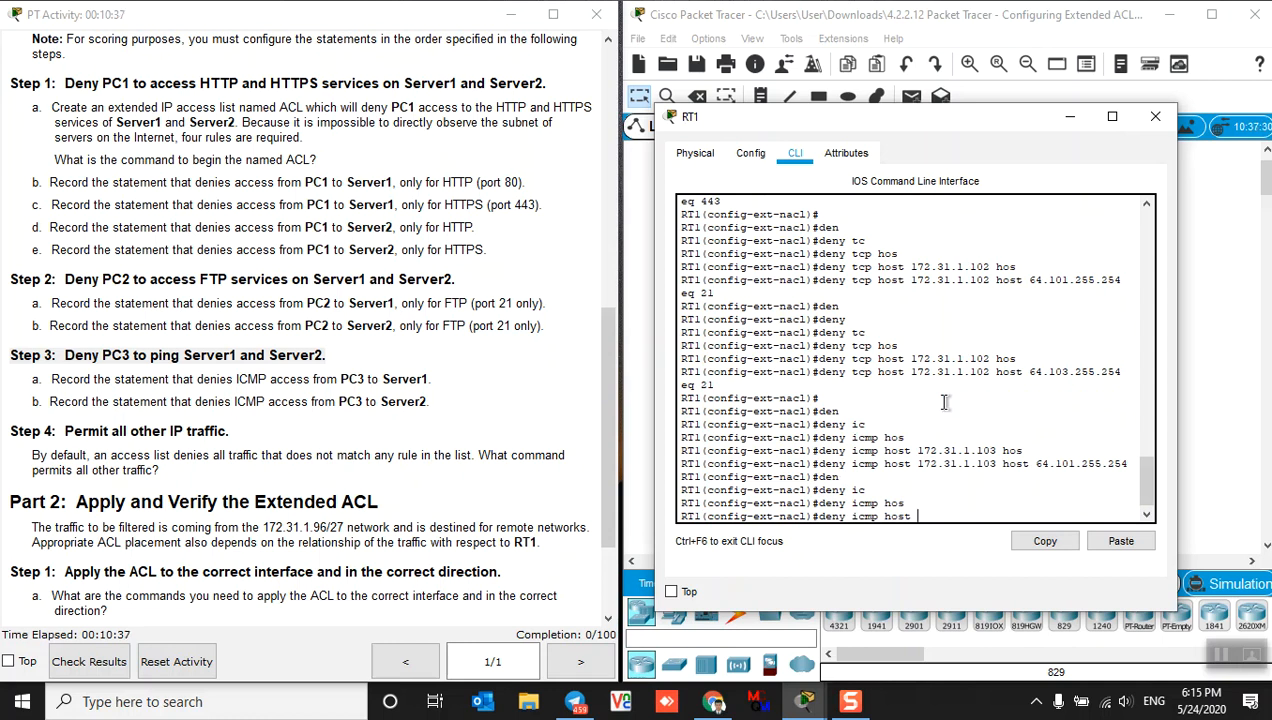
pyautogui.write('172.31.1.103 hos')
pyautogui.press('Tab')
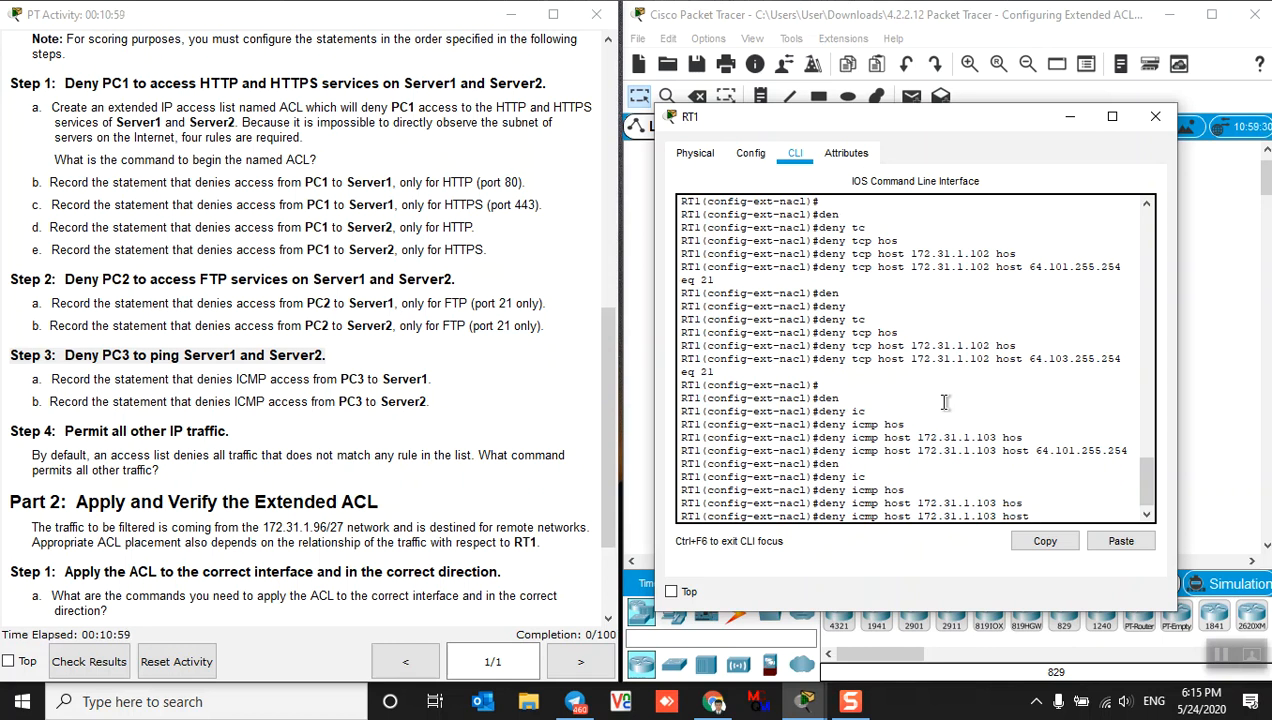
pyautogui.write('64.103.255.254')
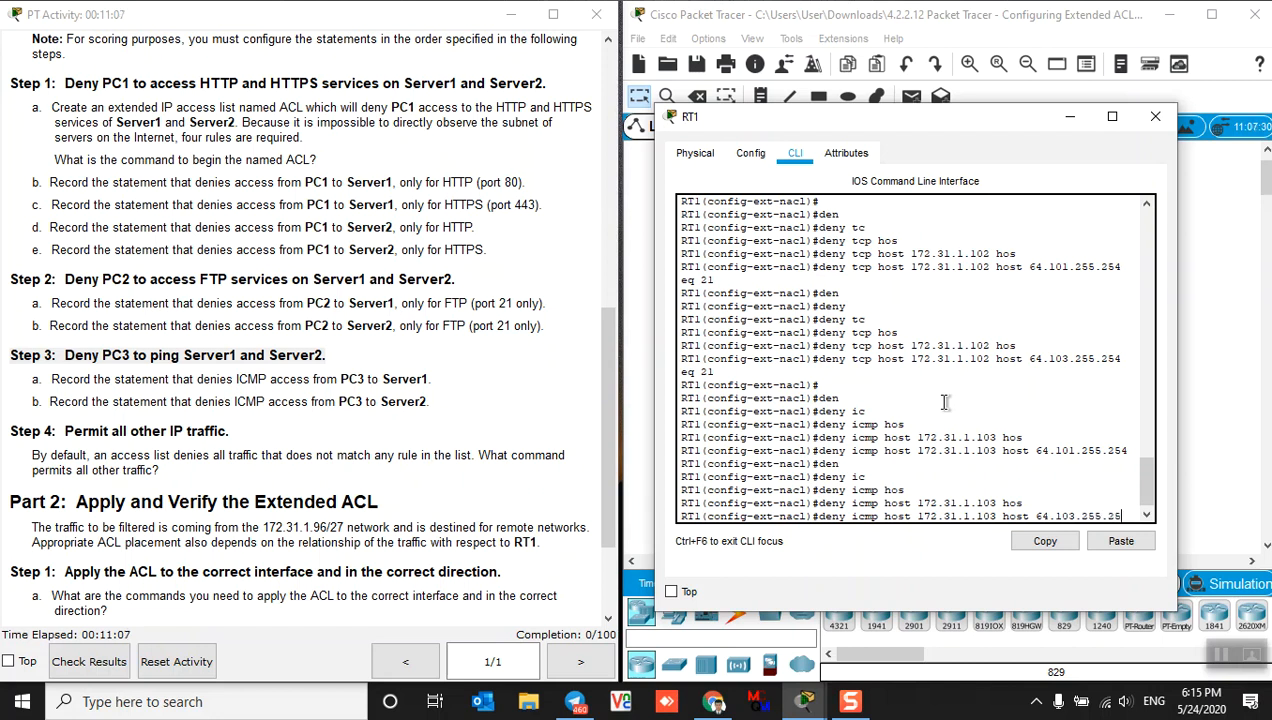
pyautogui.press('Return')
pyautogui.press('Return')
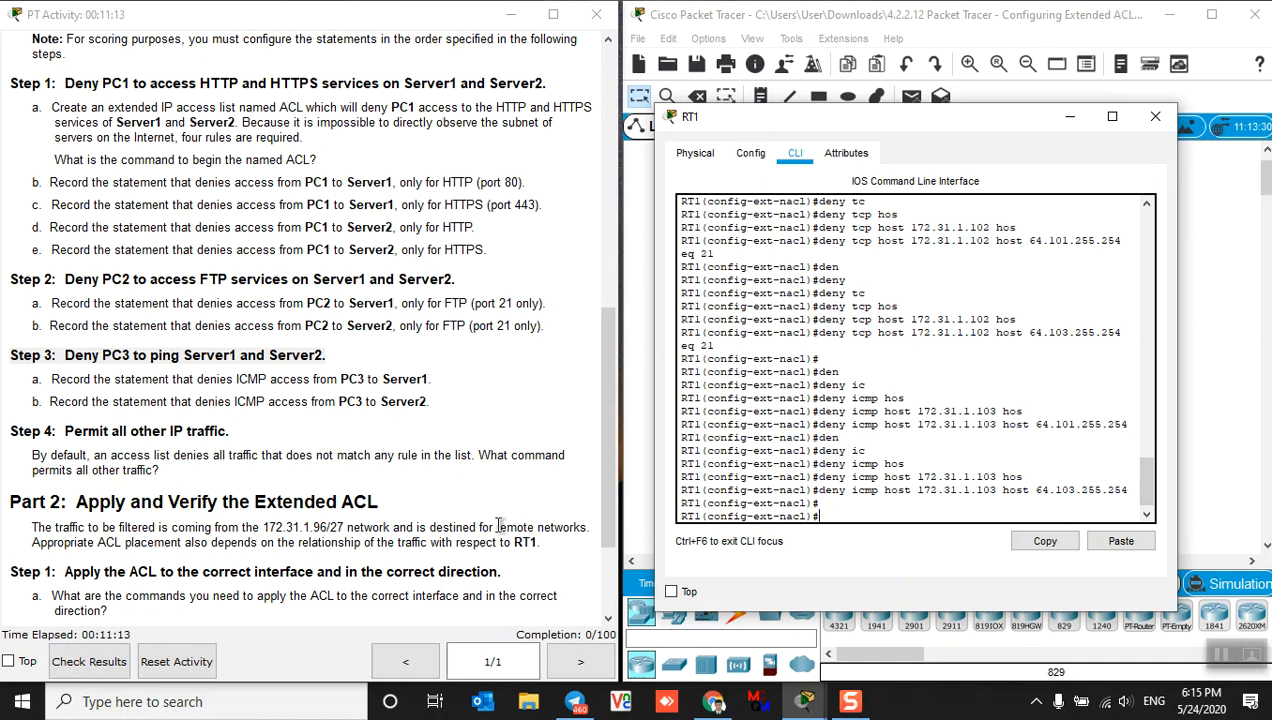
# Append permit ip any any as the ACL's final rule
pyautogui.scroll(-1, 368, 484)
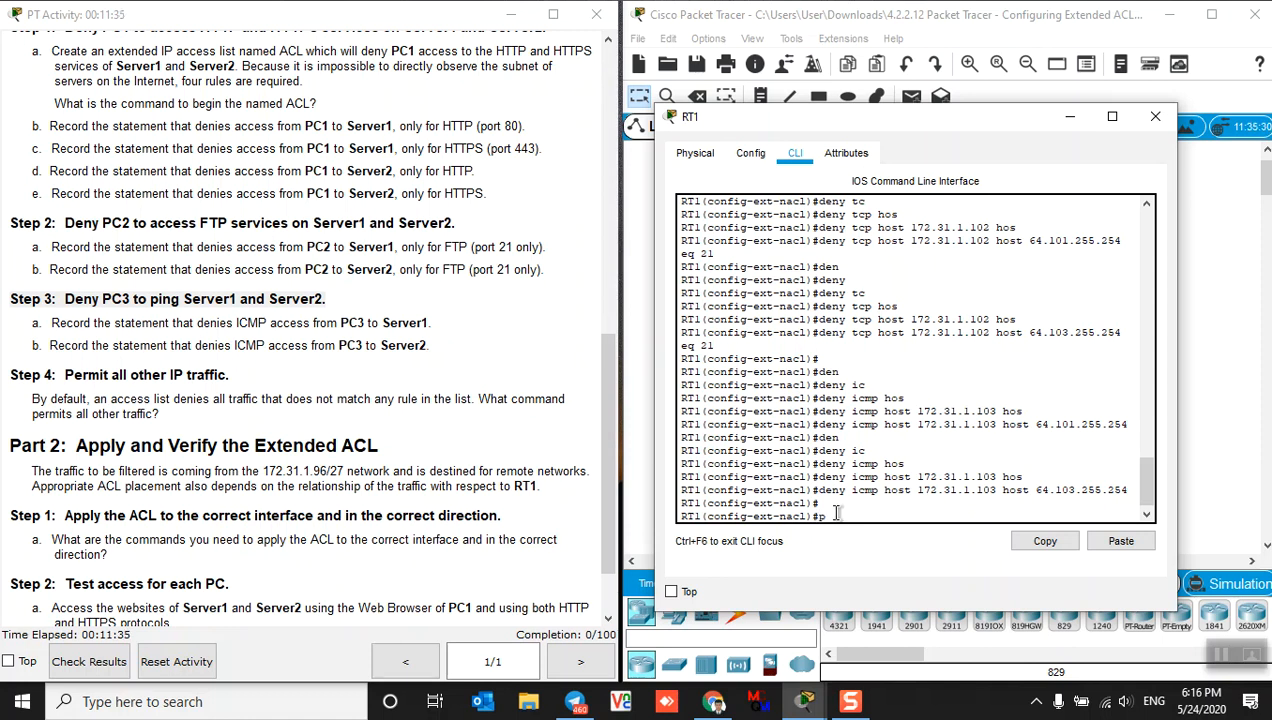
pyautogui.write('per')
pyautogui.press('Tab')
pyautogui.write('i')
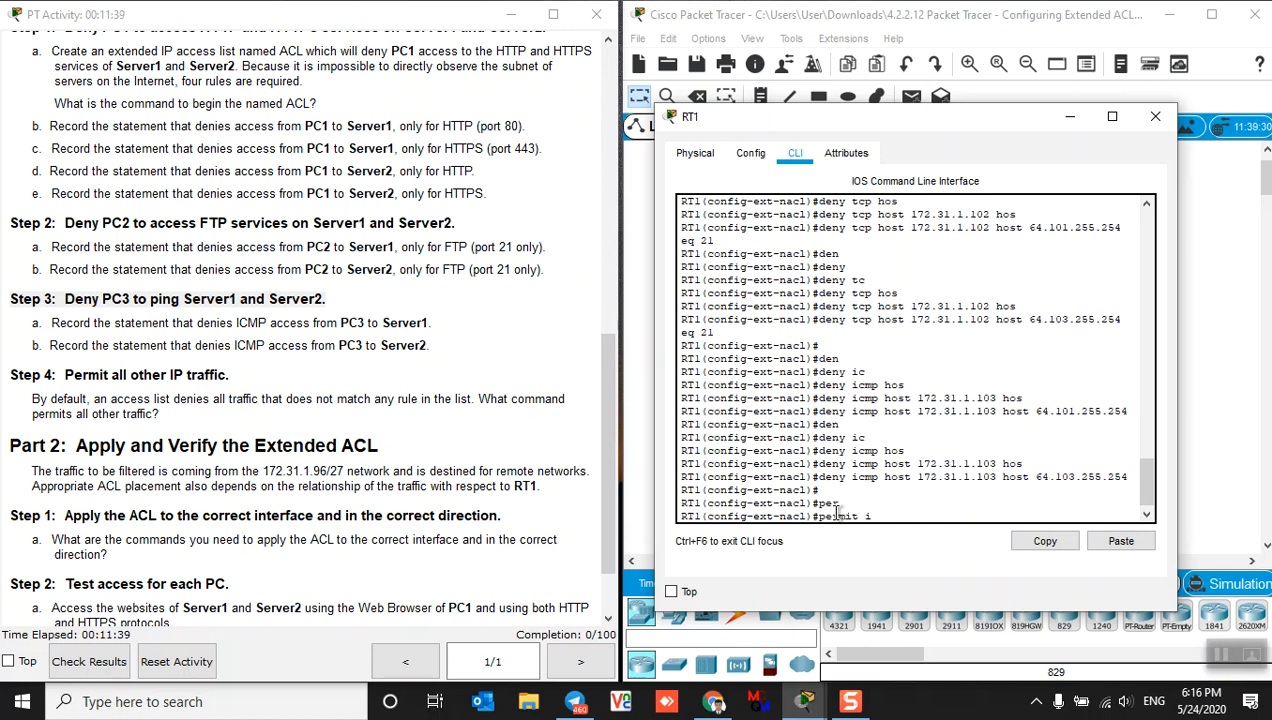
pyautogui.press('Tab')
pyautogui.write('an')
pyautogui.press('Tab')
pyautogui.write('ny an')
pyautogui.press('Tab')
pyautogui.press('Return')
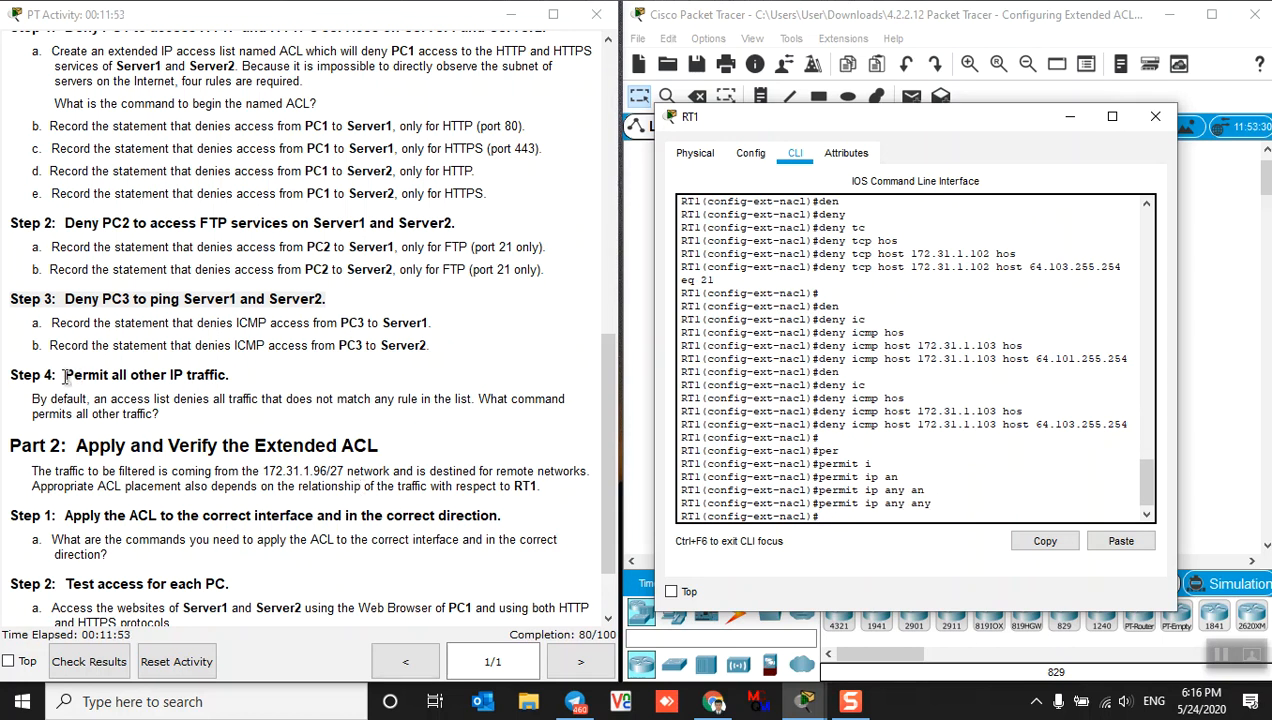
# Highlight the Step 4 instructions and the Part 2 heading, then return to RT1's command line
pyautogui.moveTo(63, 376); pyautogui.dragTo(231, 372)
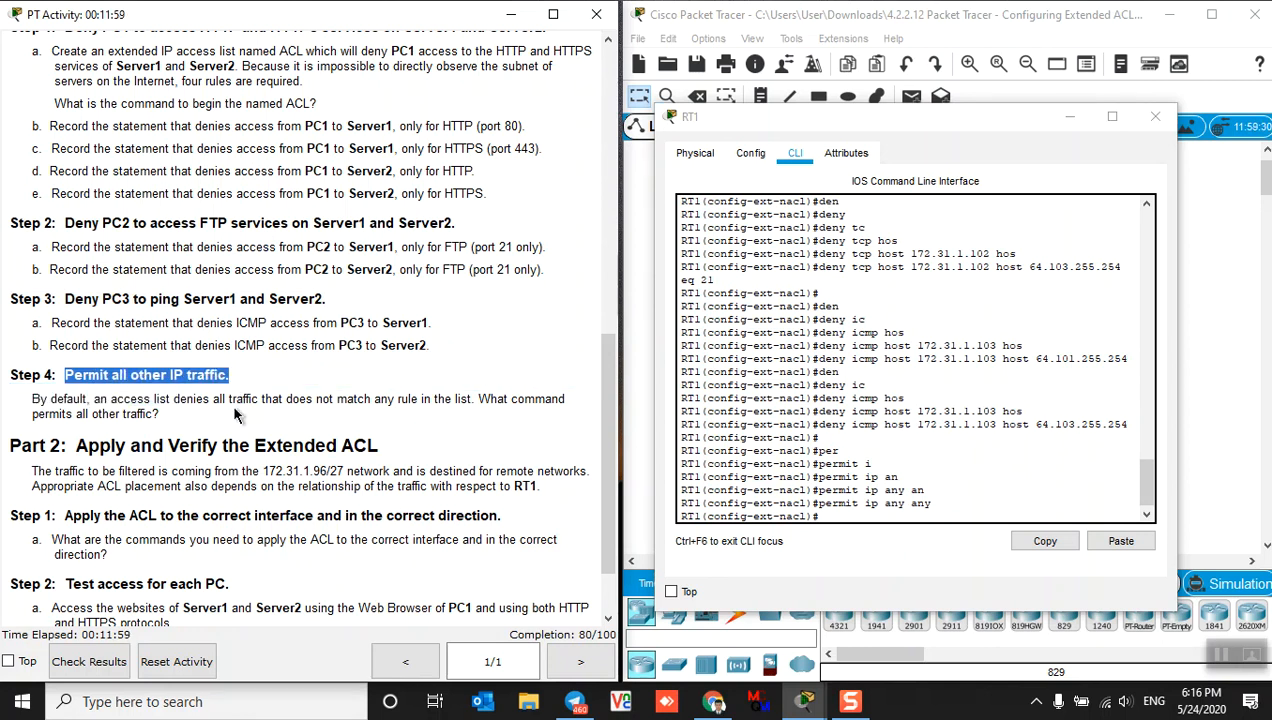
pyautogui.scroll(-1, 215, 452)
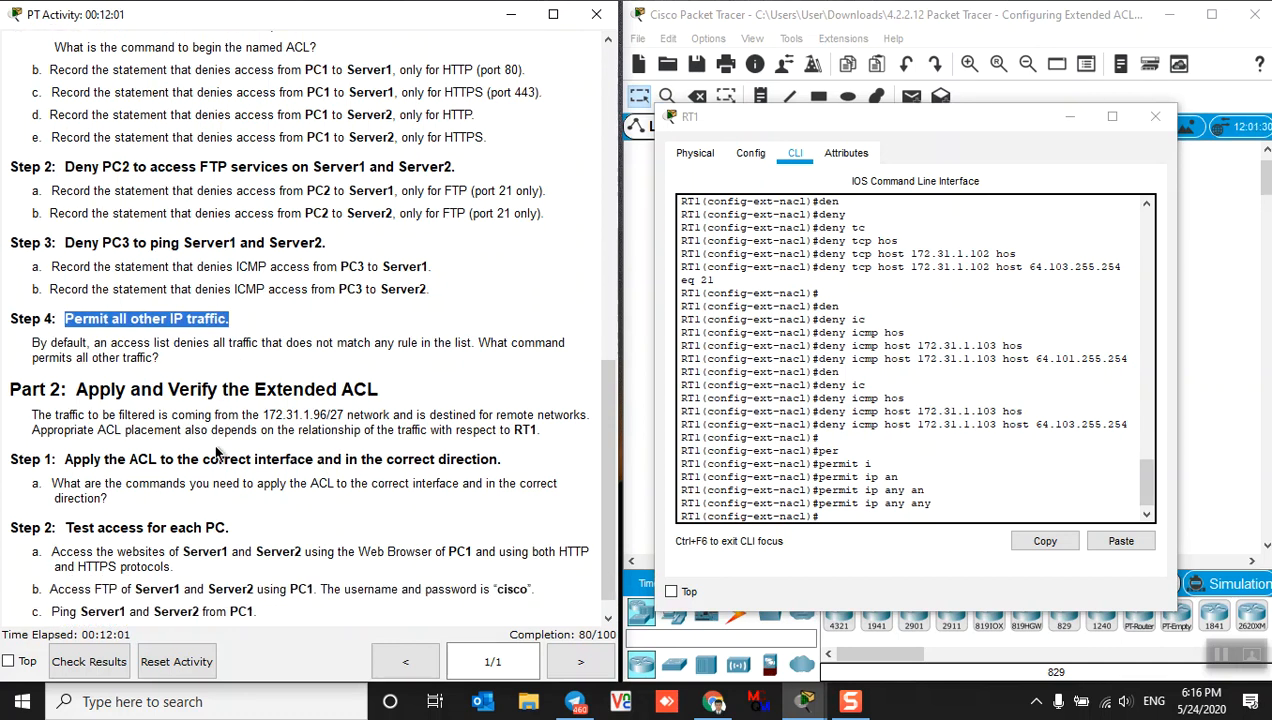
pyautogui.moveTo(78, 389); pyautogui.dragTo(384, 390)
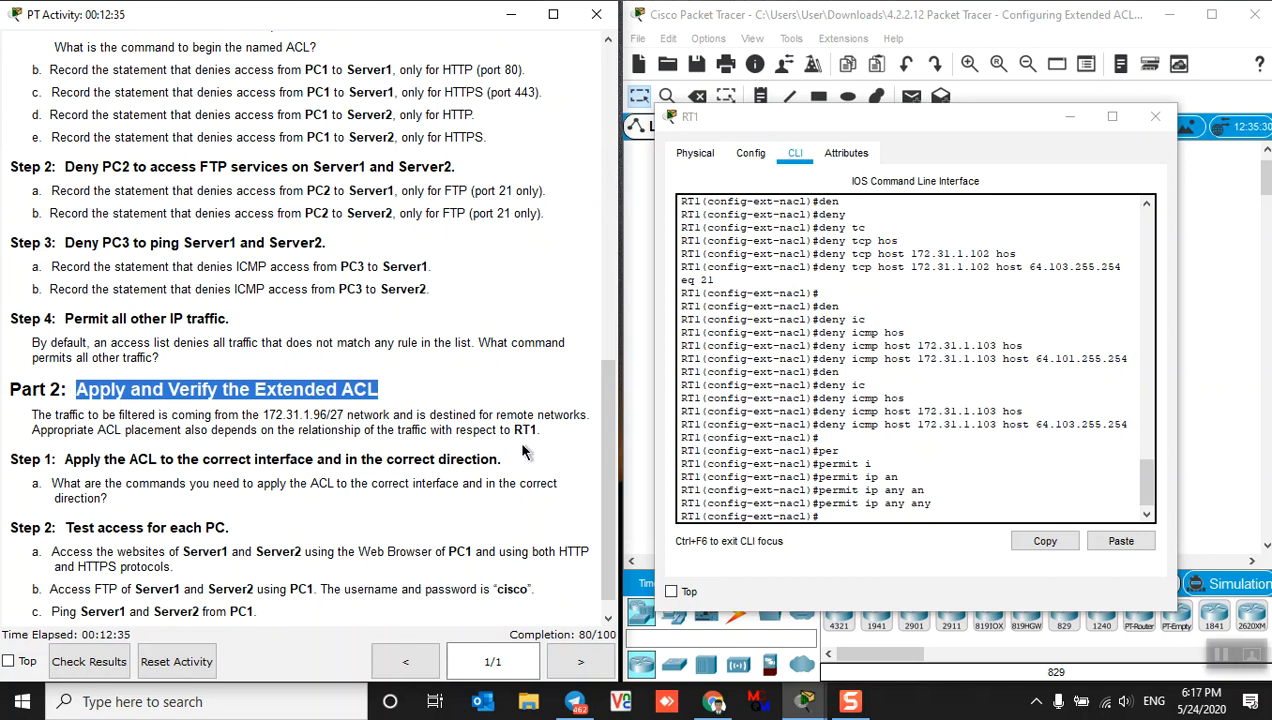
pyautogui.click(829, 518)
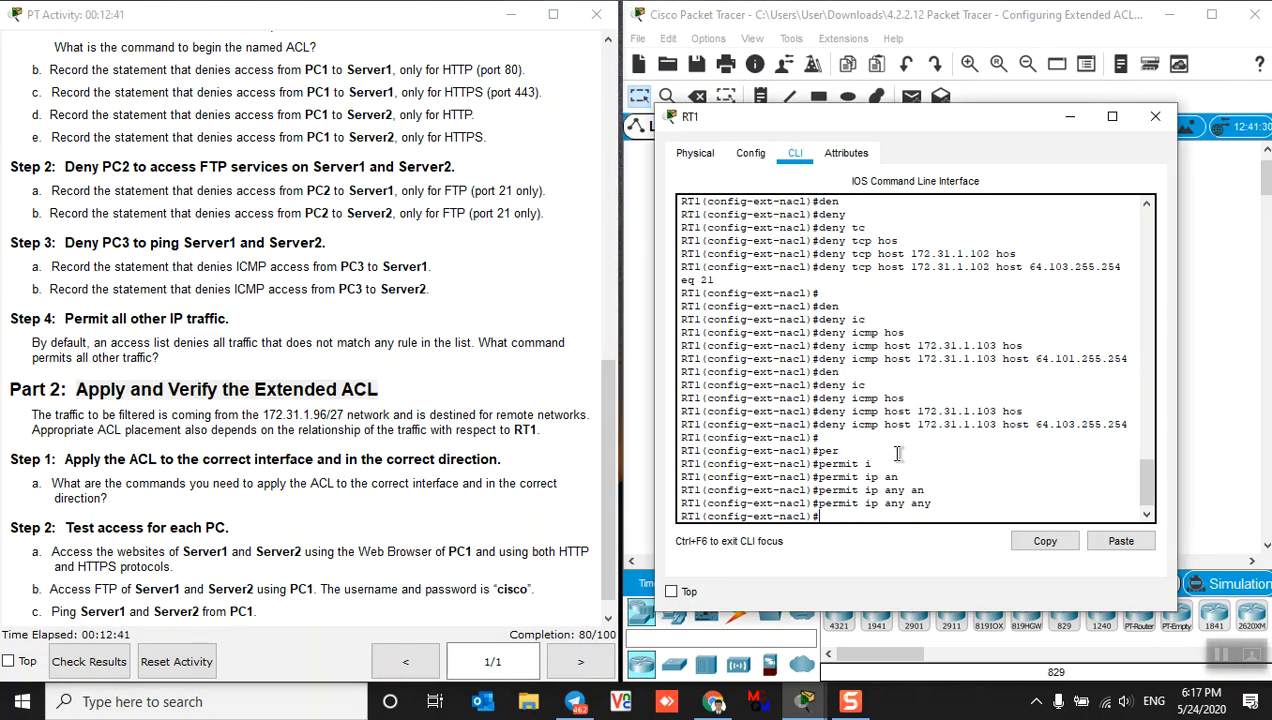
# On RT1 interface gi0/0, enter ip access-group ACL in to apply the ACL inbound
pyautogui.press('Return')
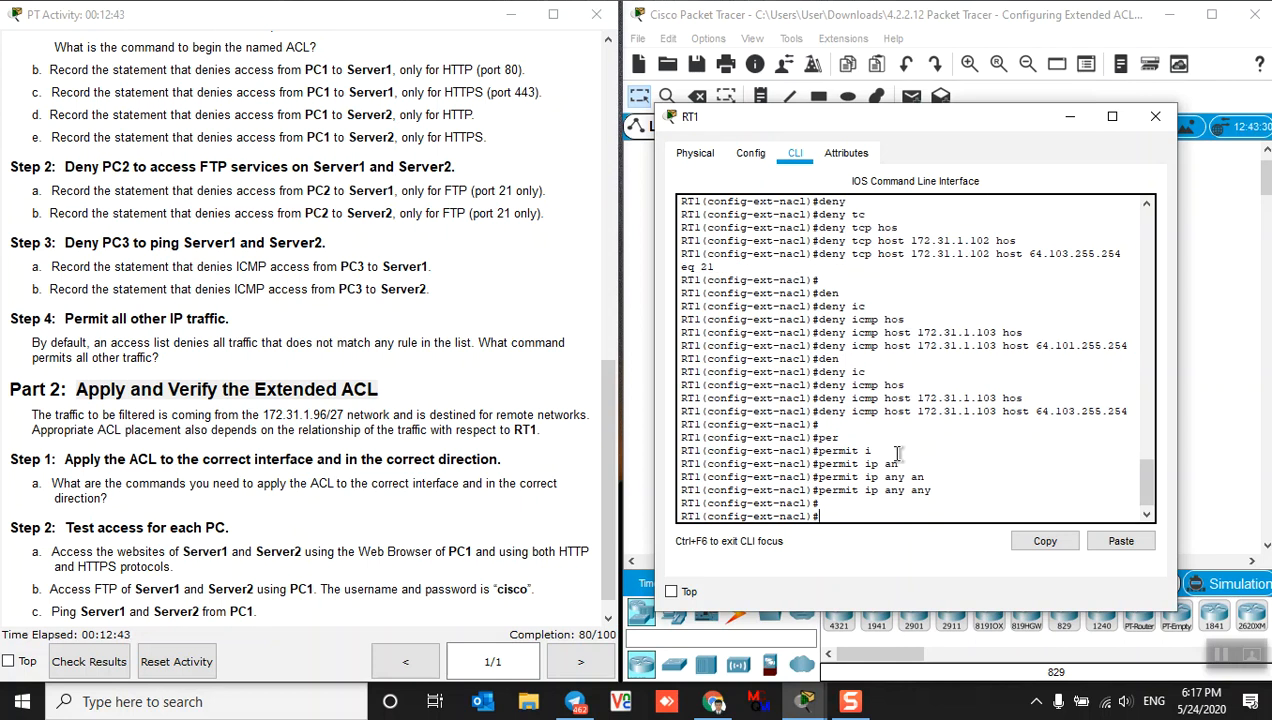
pyautogui.write('int gi0/0')
pyautogui.press('Return')
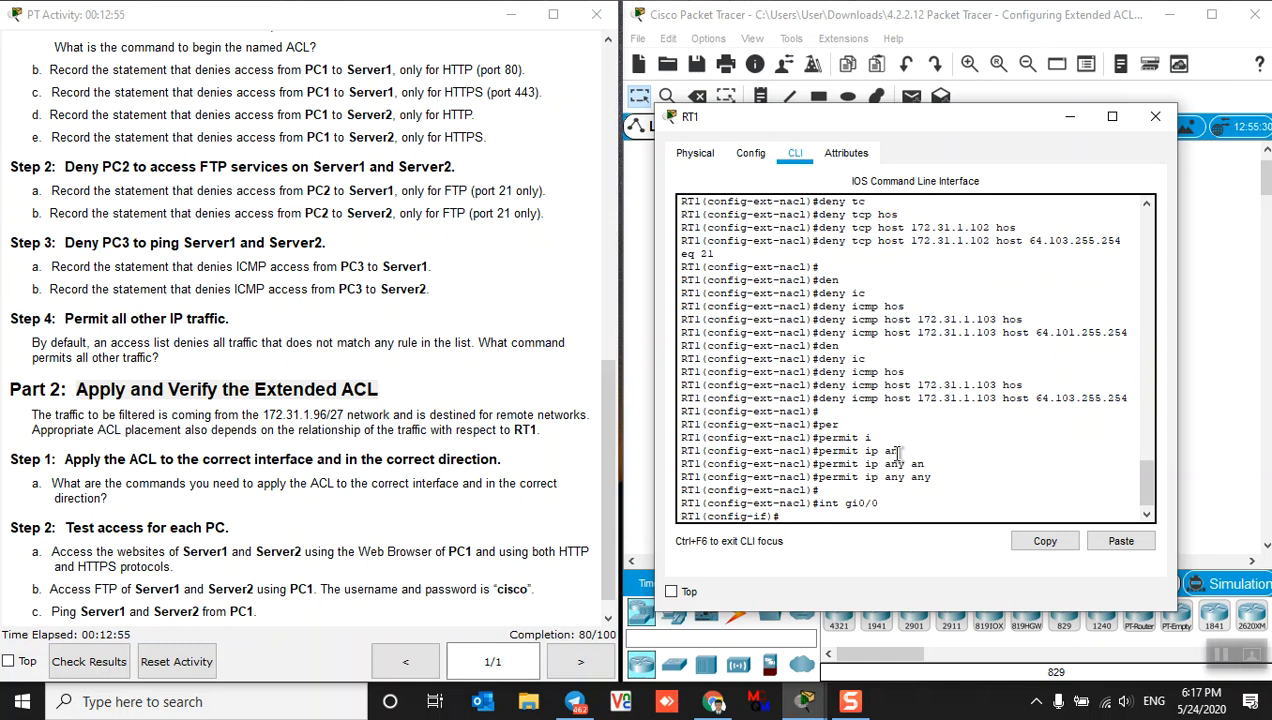
pyautogui.write('ip acc')
pyautogui.press('Tab')
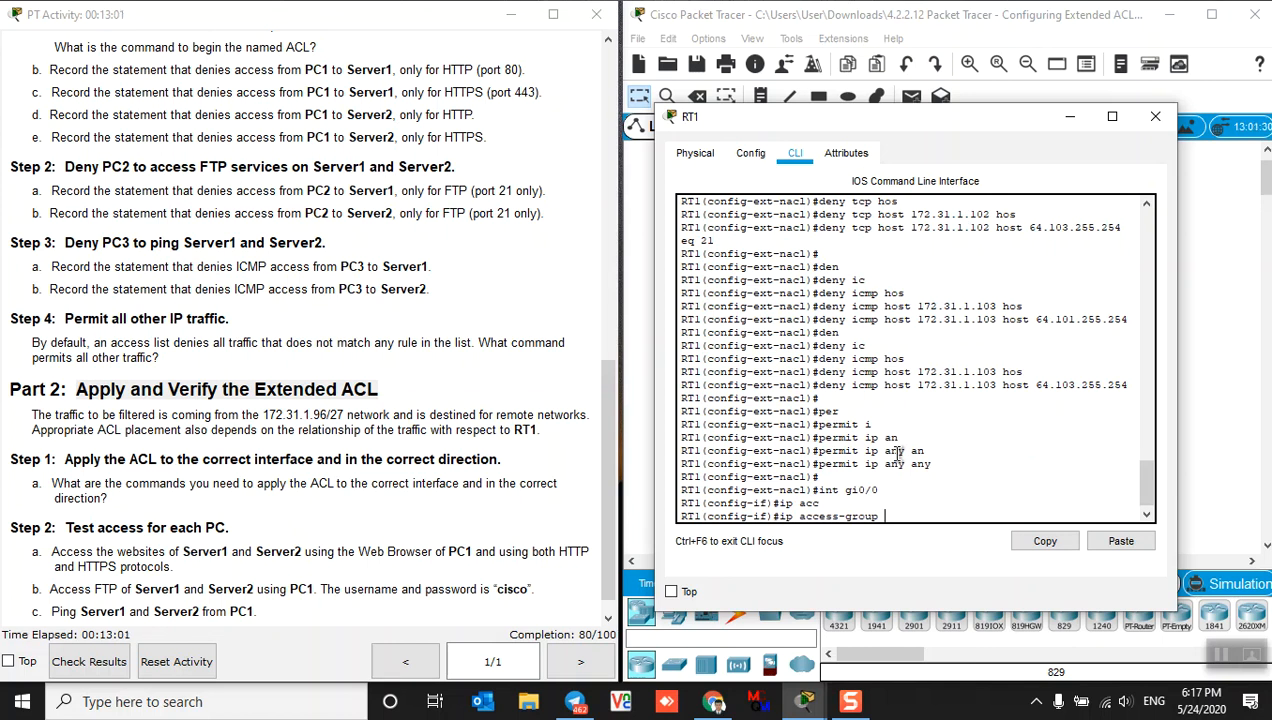
pyautogui.write('aCL ?')
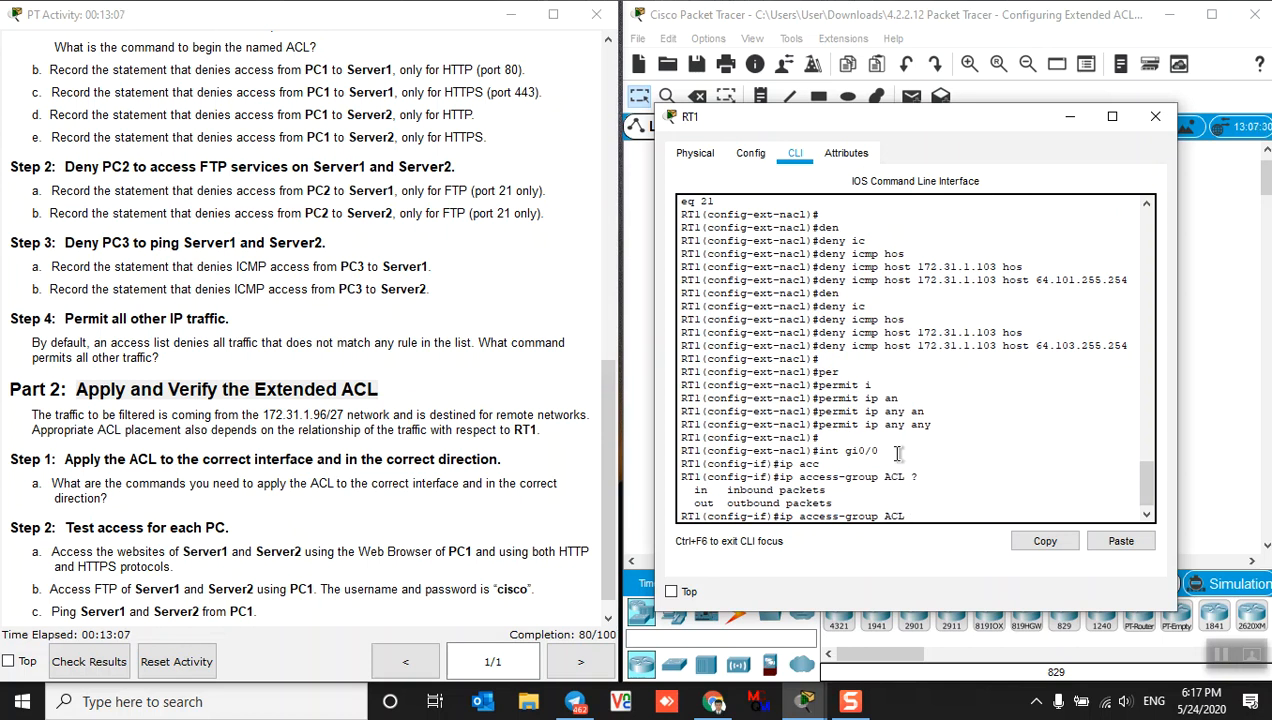
pyautogui.write('in')
pyautogui.press('Return')
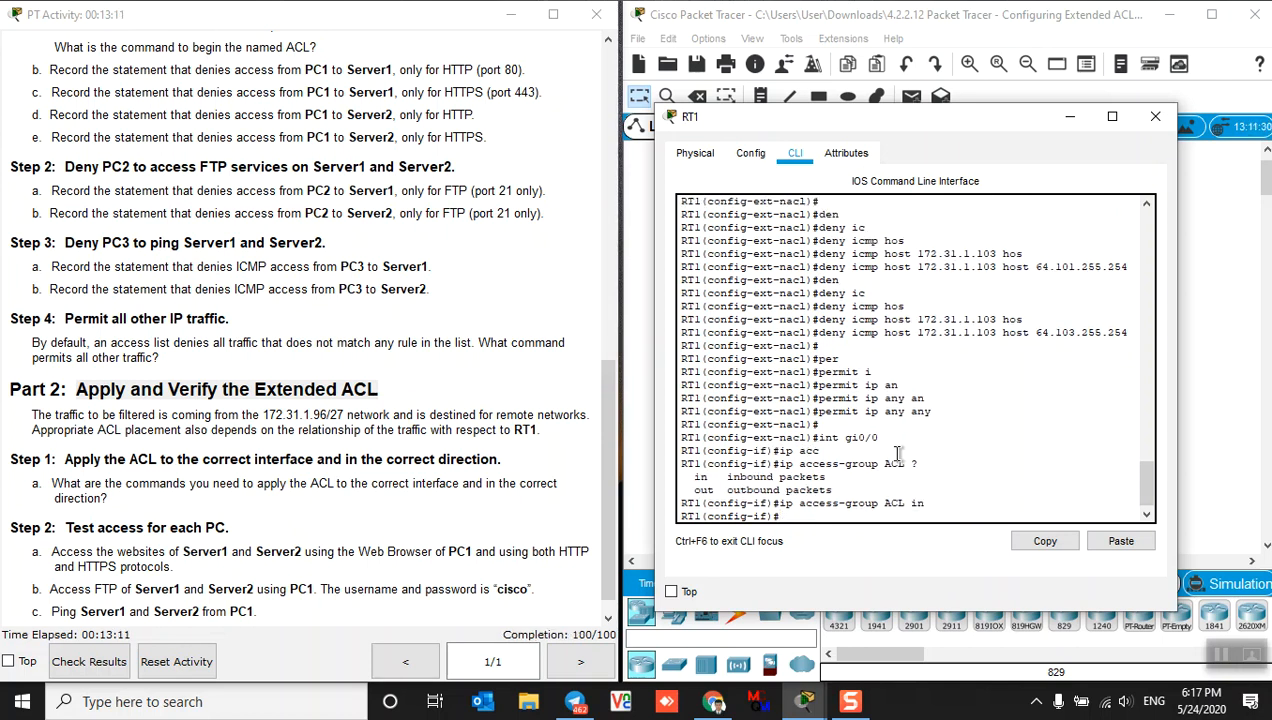
pyautogui.press('Return')
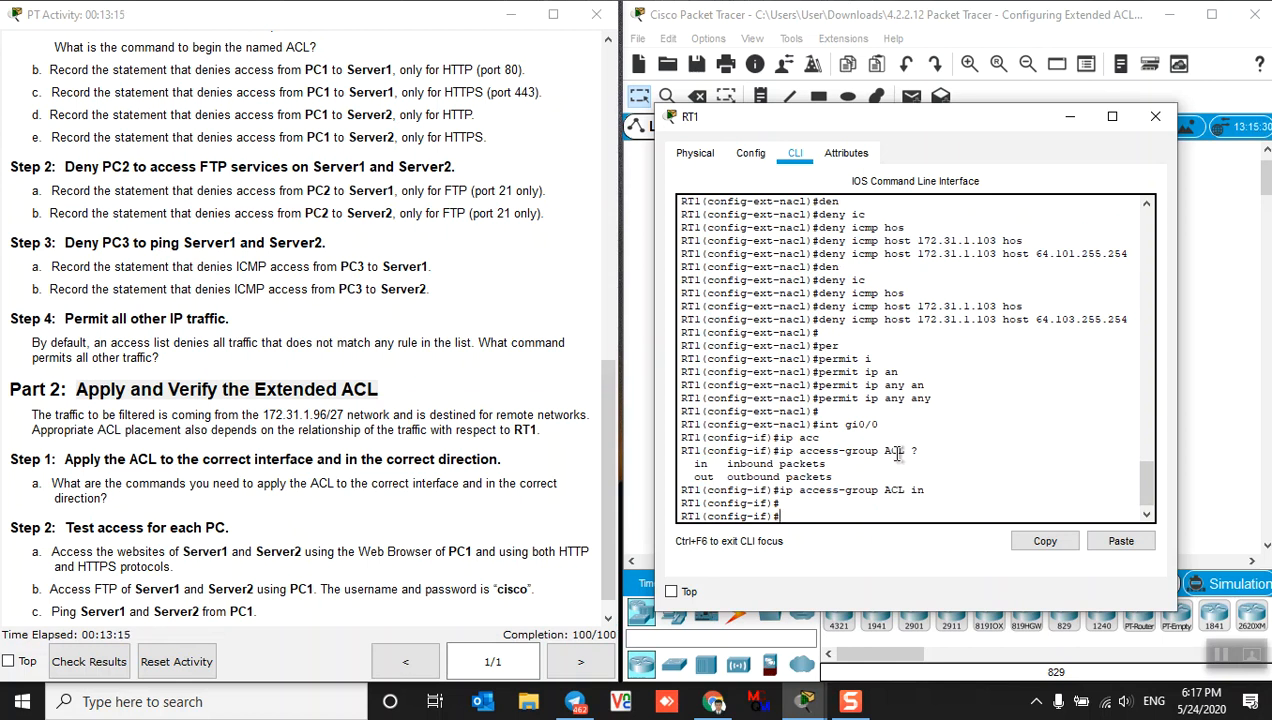
pyautogui.scroll(-1, 298, 473)
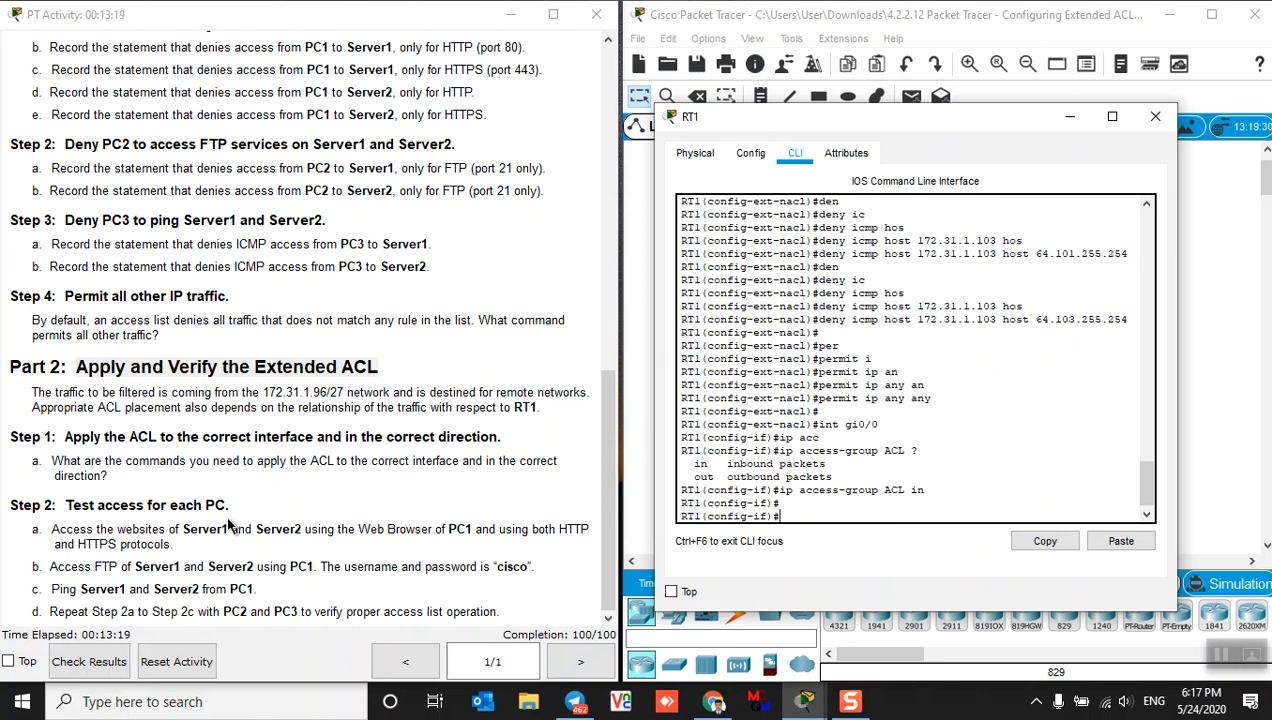
# Minimize RT1's console window to show the logical topology again
pyautogui.click(1069, 117)
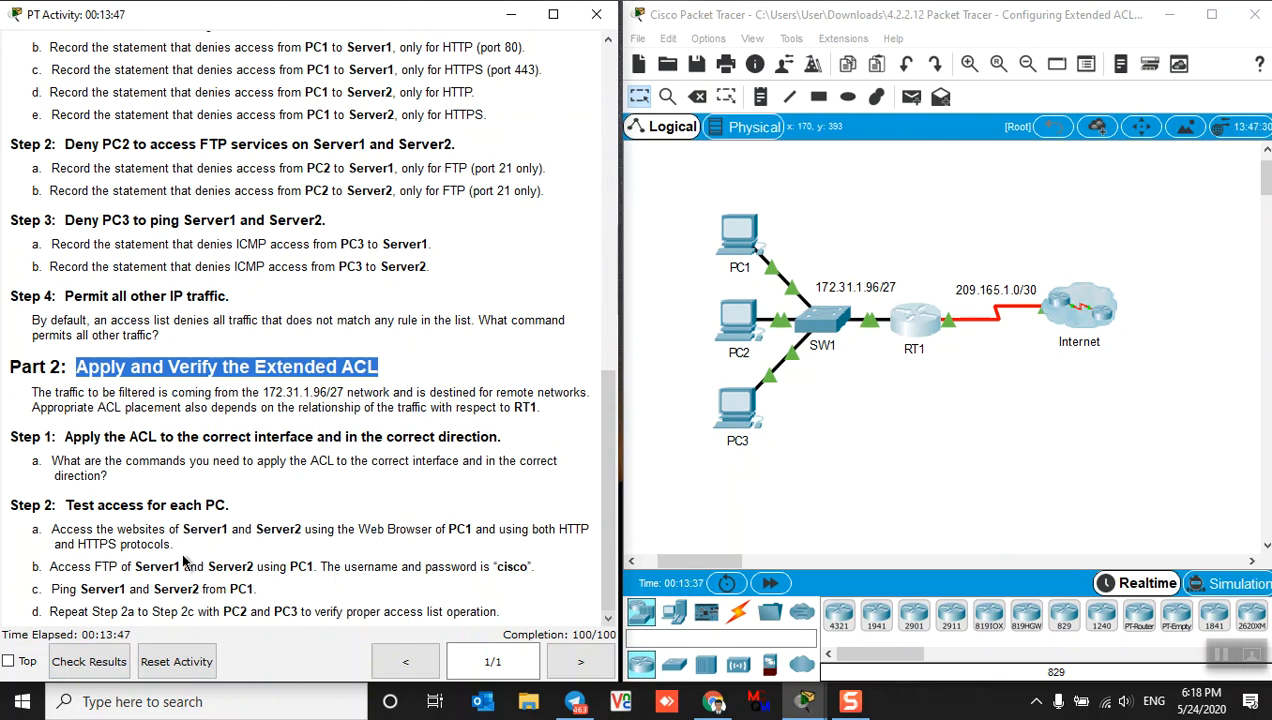
# Open PC1's Web Browser from its Desktop applications
pyautogui.click(733, 244)
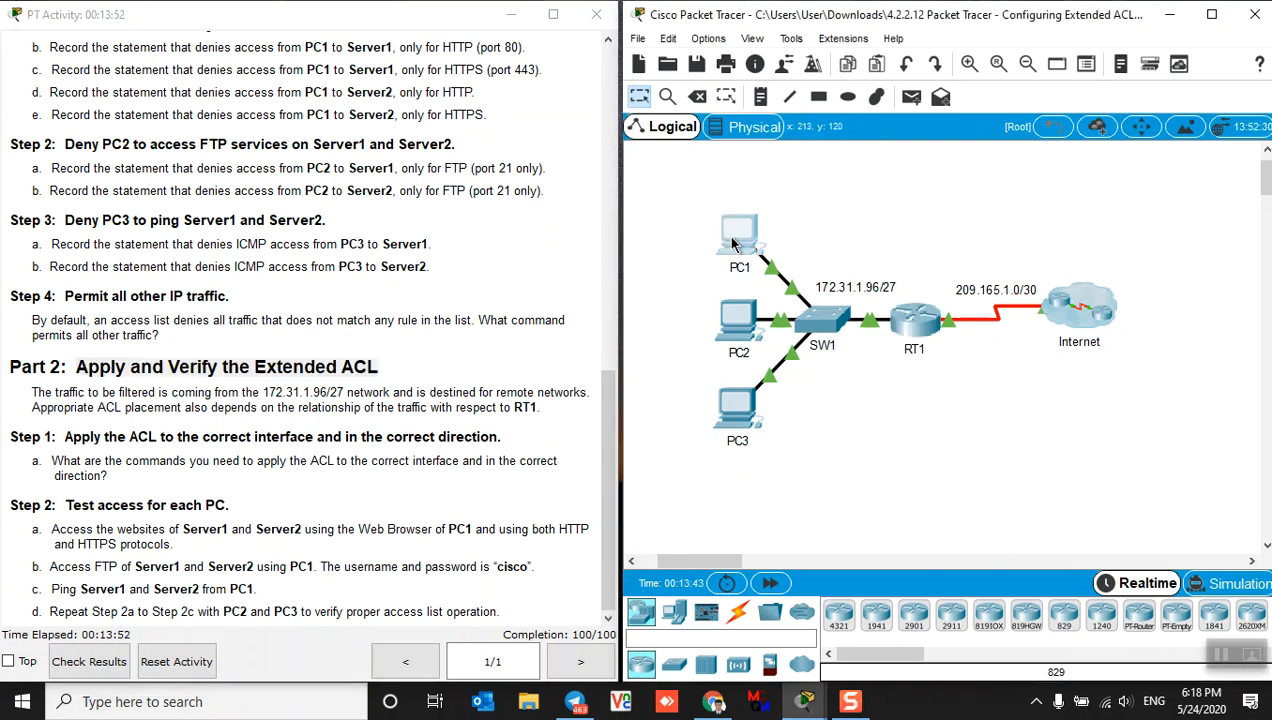
pyautogui.moveTo(701, 86); pyautogui.dragTo(1007, 65)
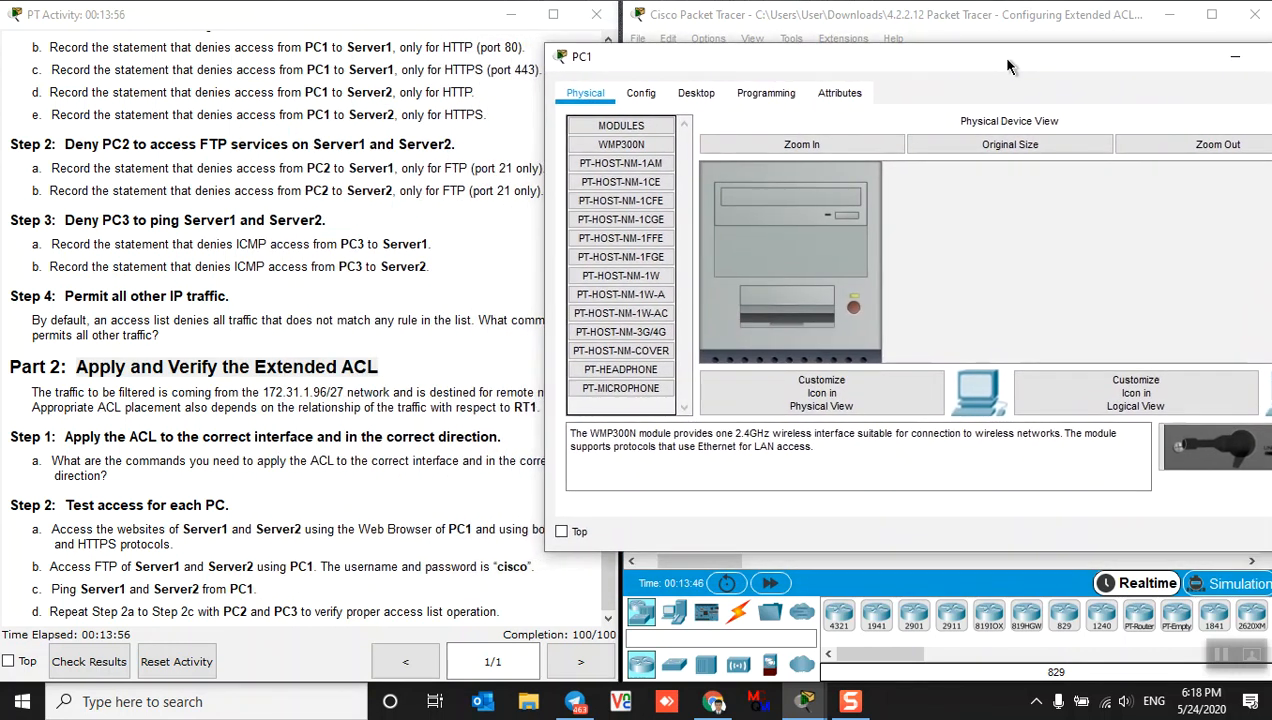
pyautogui.click(692, 97)
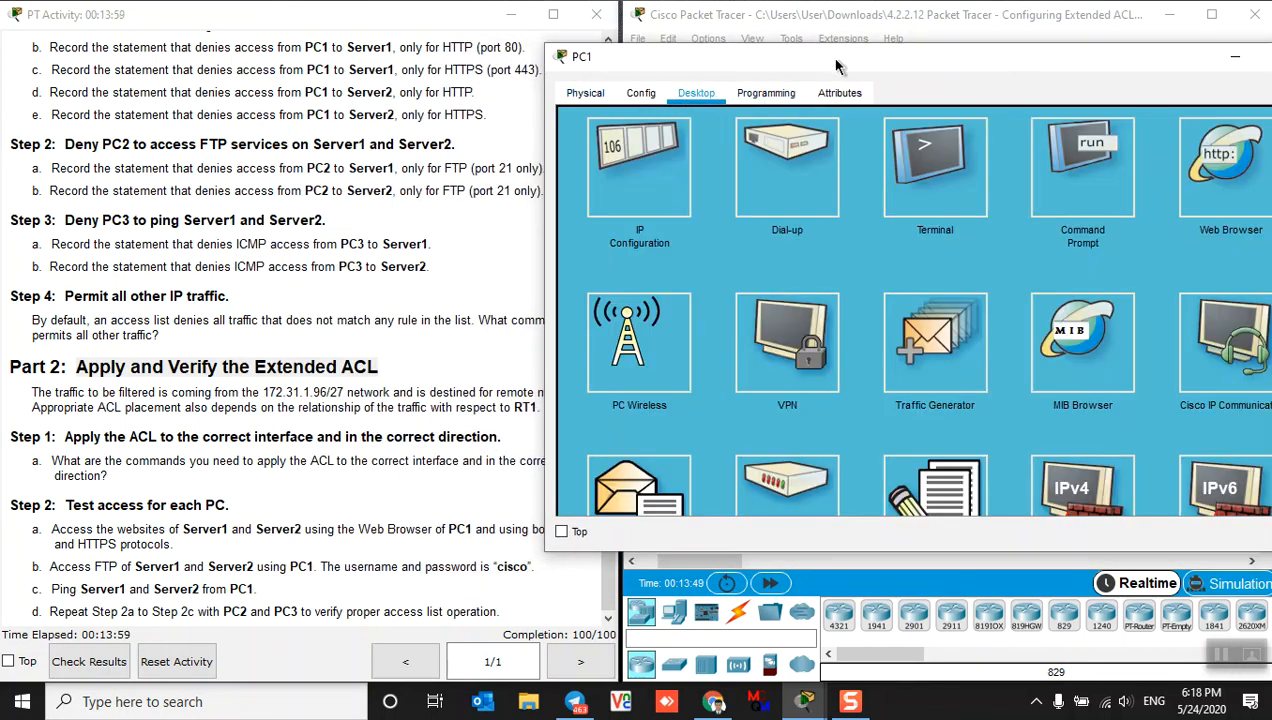
pyautogui.moveTo(831, 61); pyautogui.dragTo(800, 49)
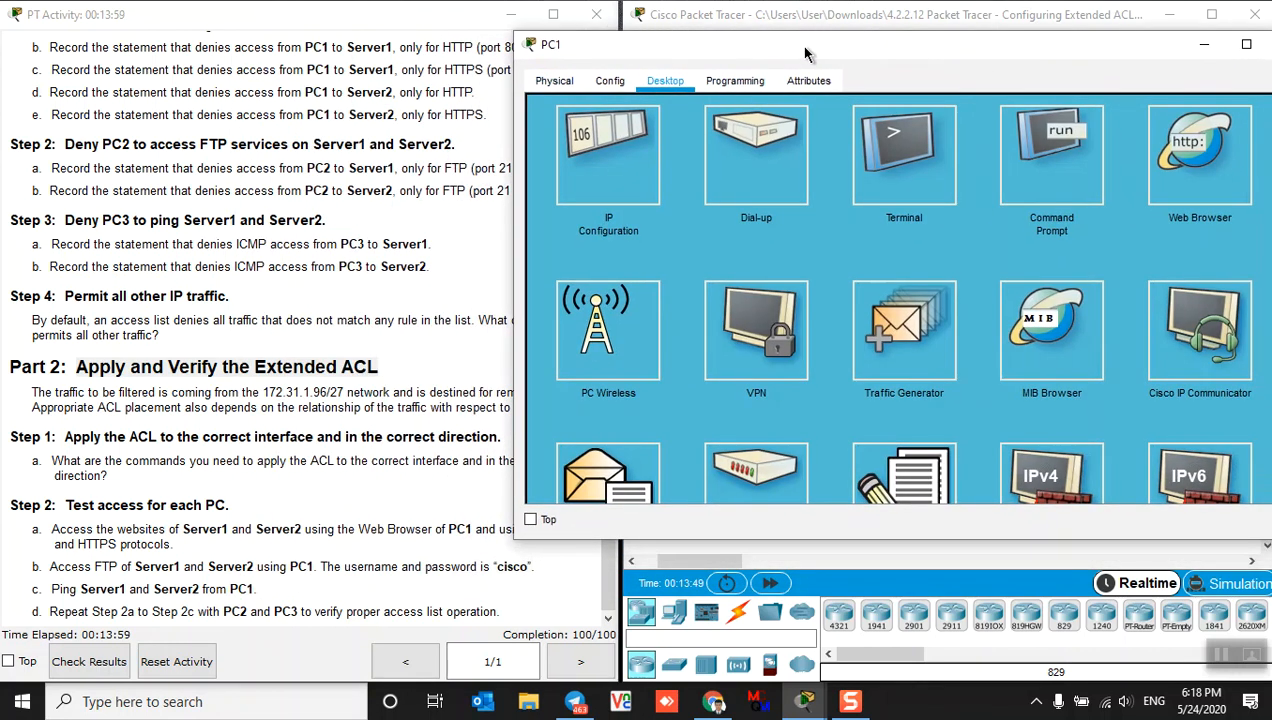
pyautogui.click(1205, 186)
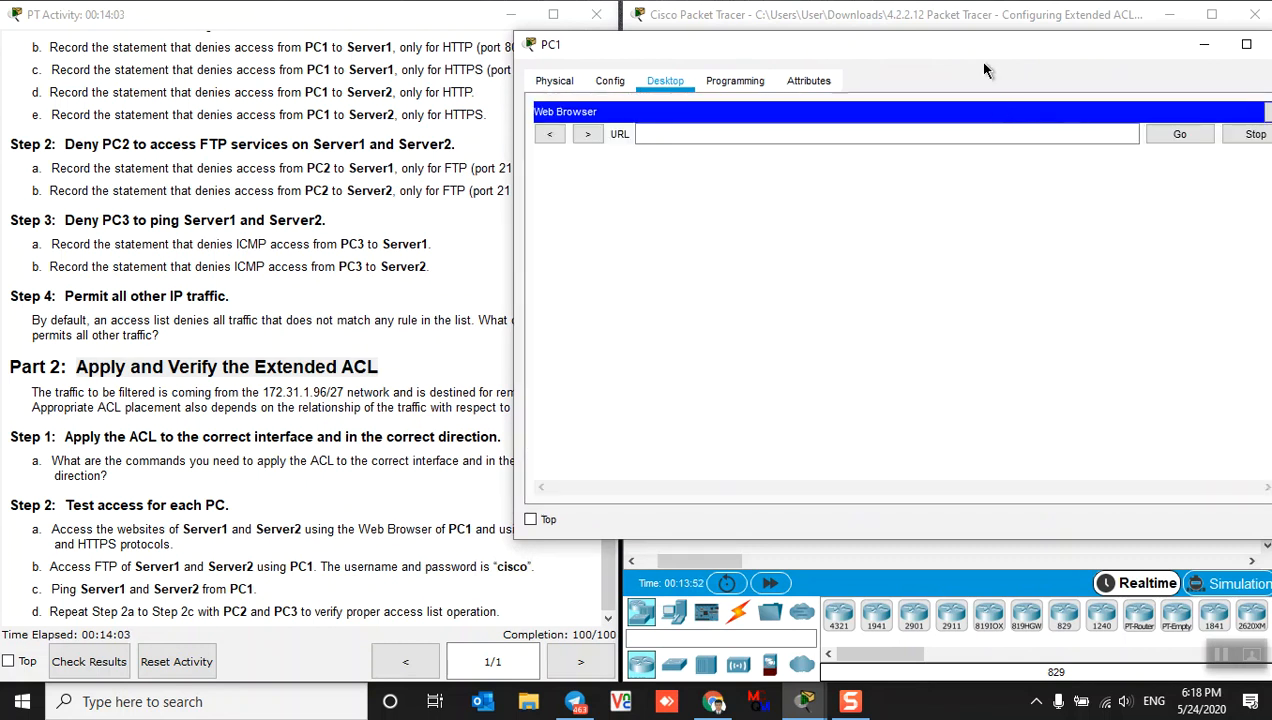
pyautogui.moveTo(983, 53); pyautogui.dragTo(1047, 48)
pyautogui.click(792, 132)
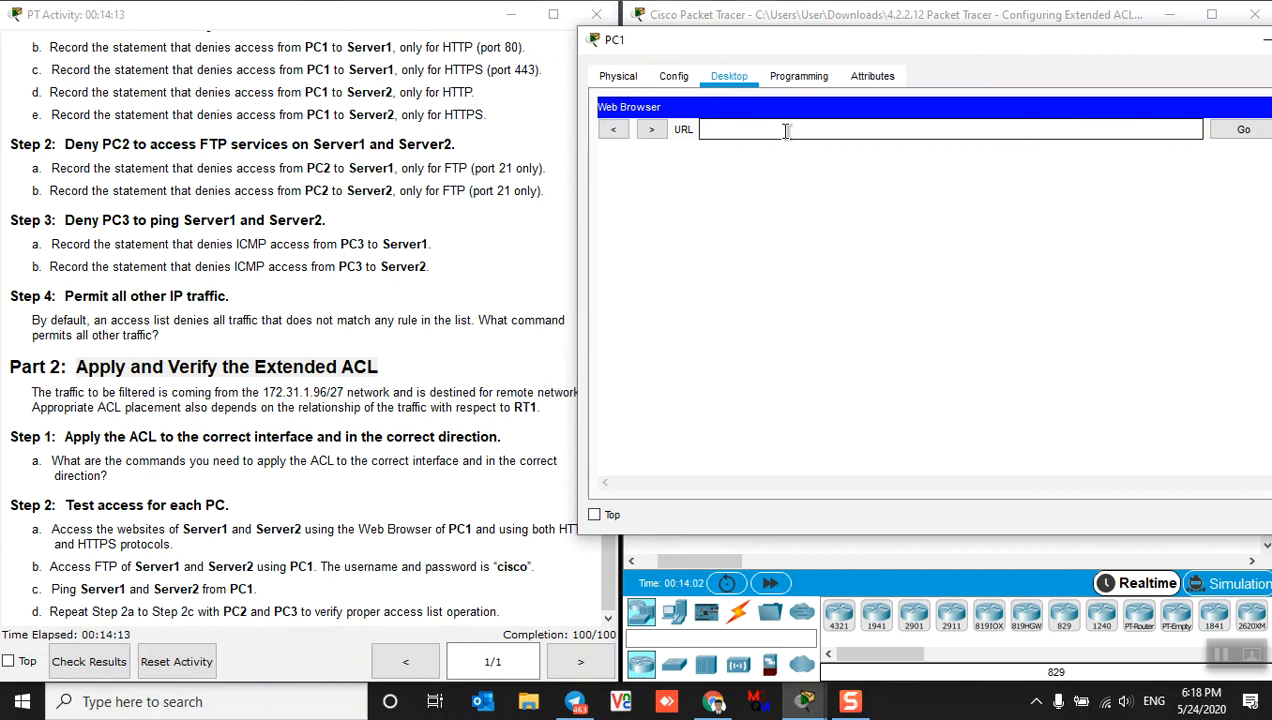
pyautogui.write('http://')
pyautogui.write('64.101.255.254')
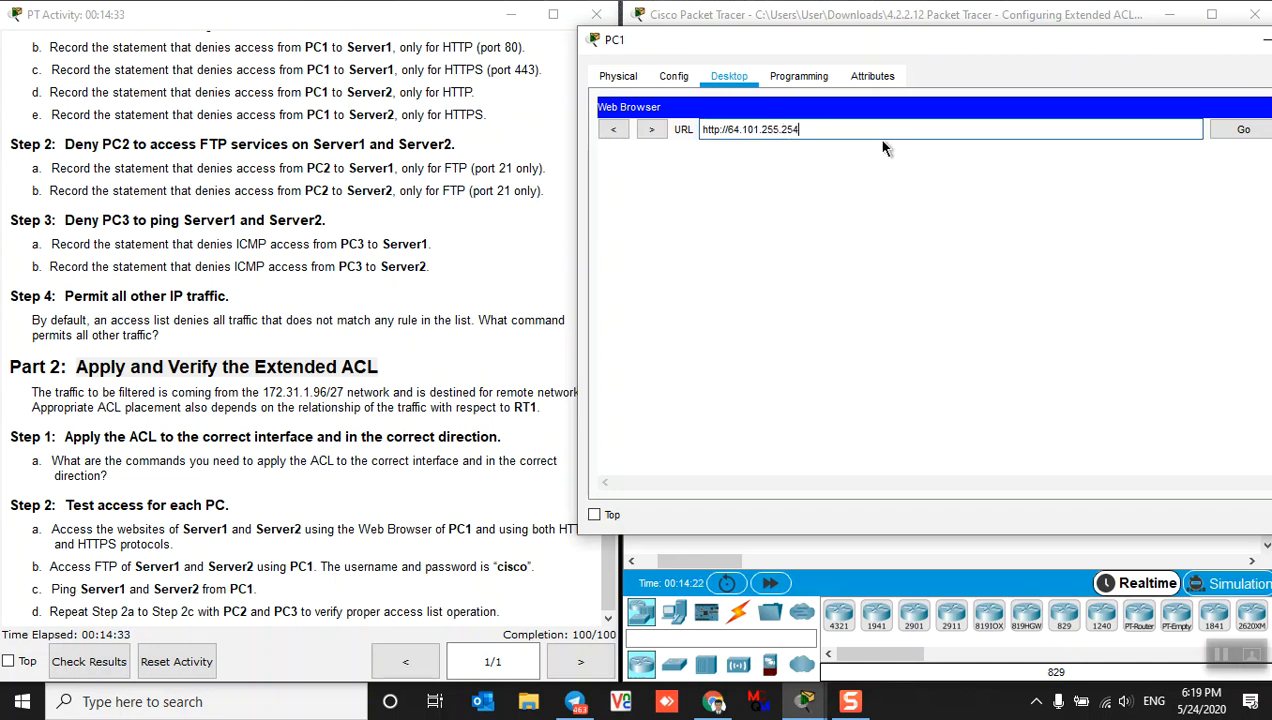
pyautogui.moveTo(806, 130); pyautogui.dragTo(676, 143)
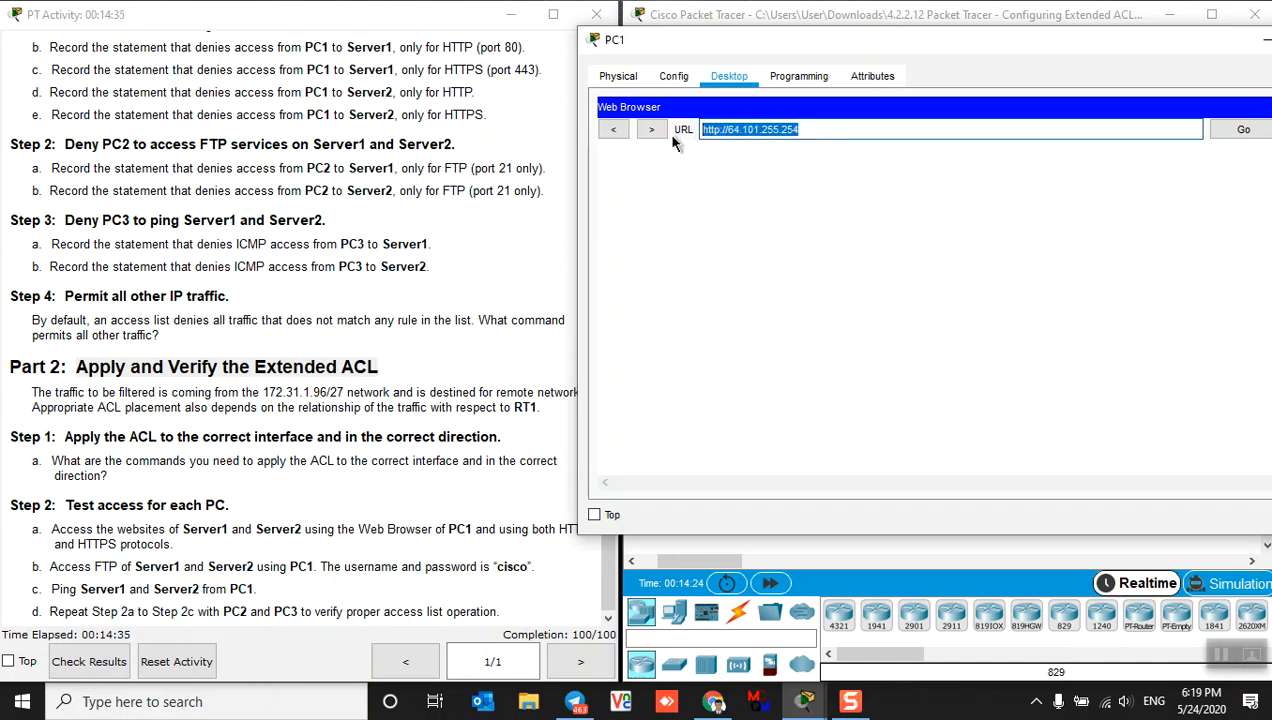
pyautogui.click(1236, 131)
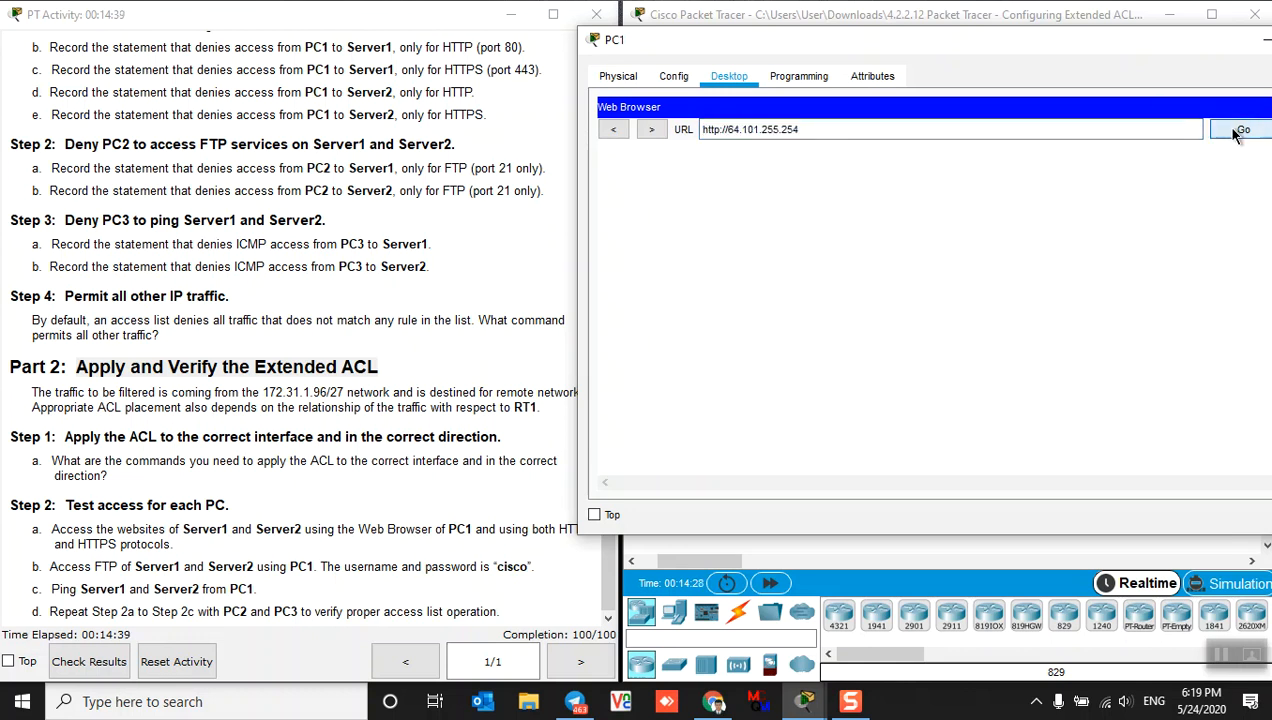
pyautogui.click(1237, 132)
pyautogui.click(1240, 132)
pyautogui.moveTo(1190, 40); pyautogui.dragTo(1150, 42)
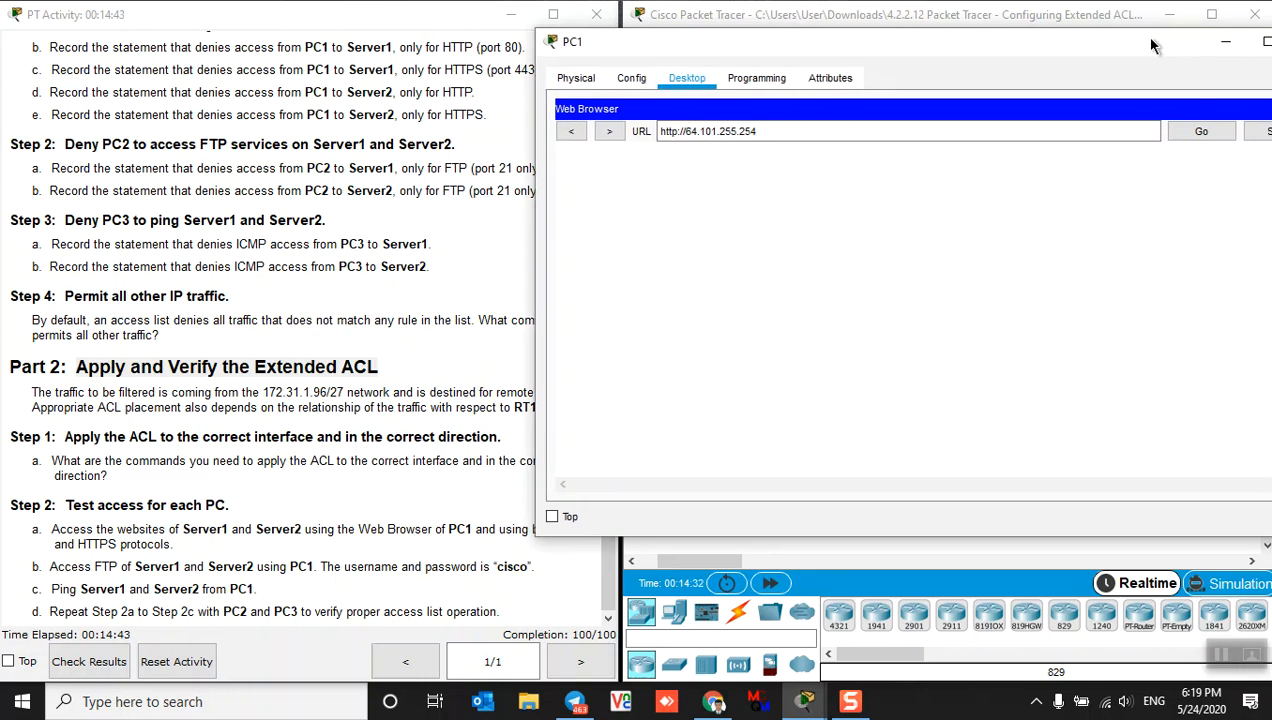
pyautogui.moveTo(535, 250); pyautogui.dragTo(606, 244)
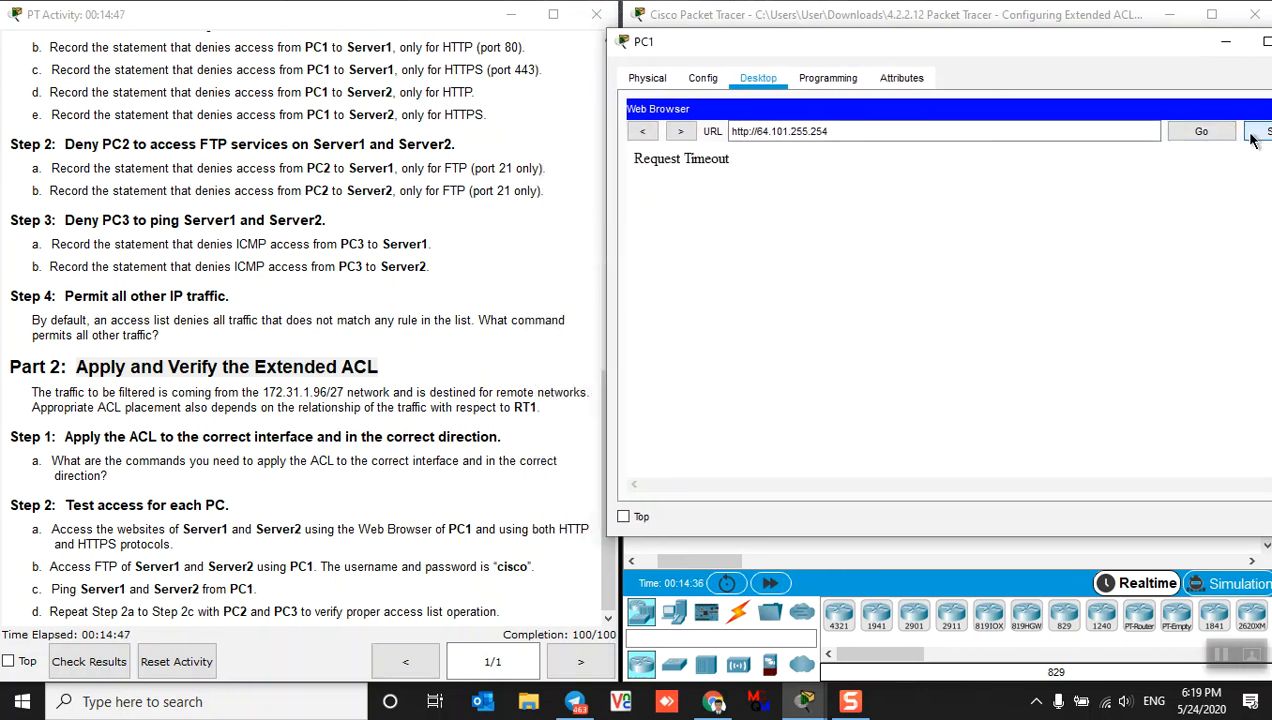
pyautogui.click(1200, 133)
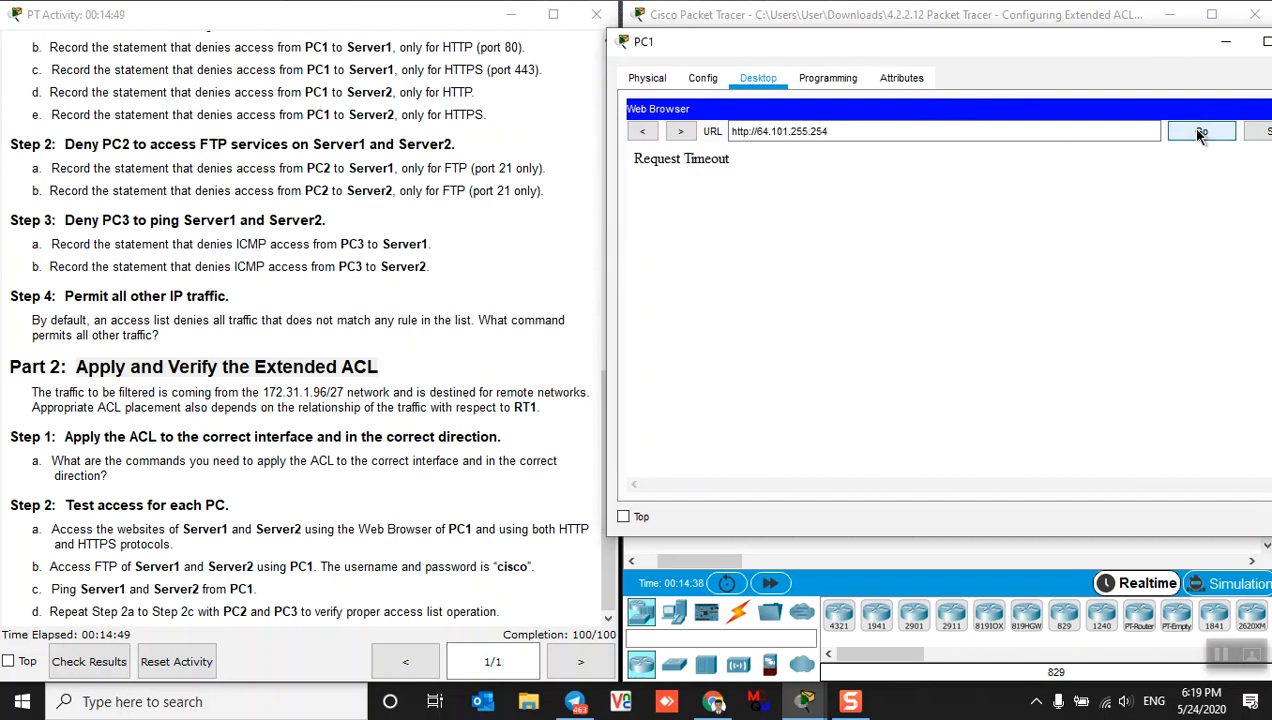
pyautogui.click(751, 134)
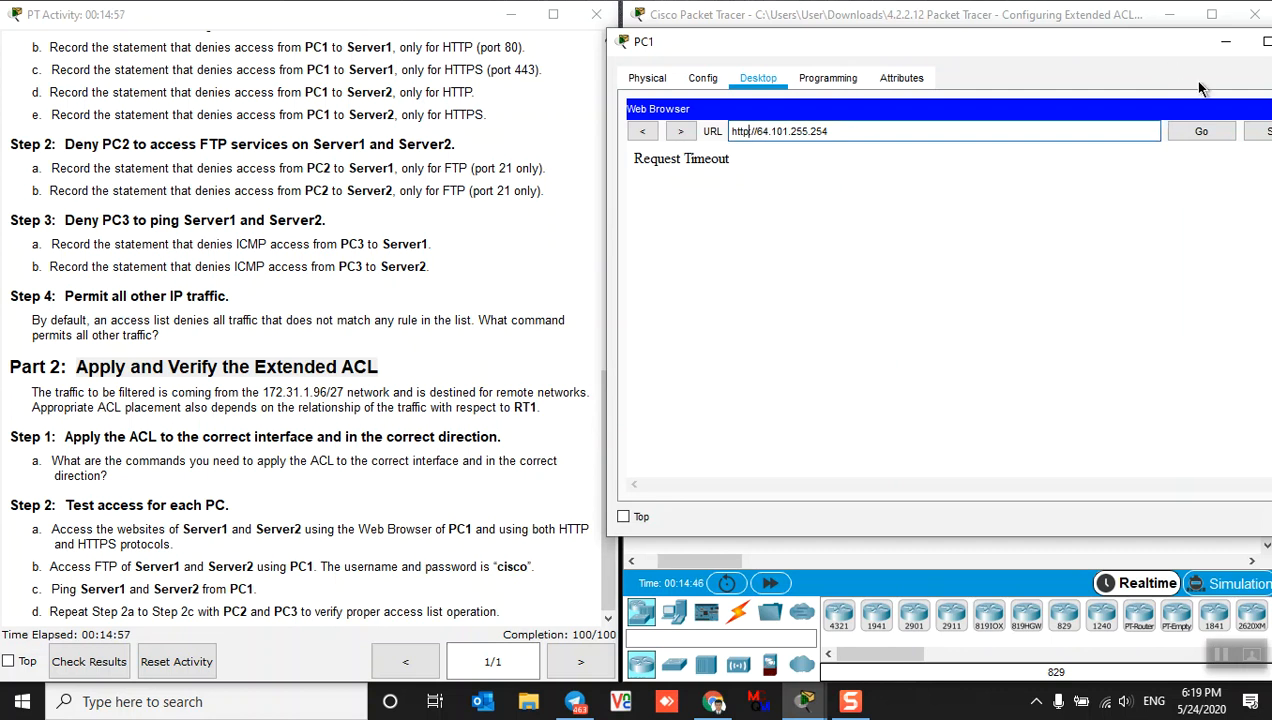
pyautogui.write('s')
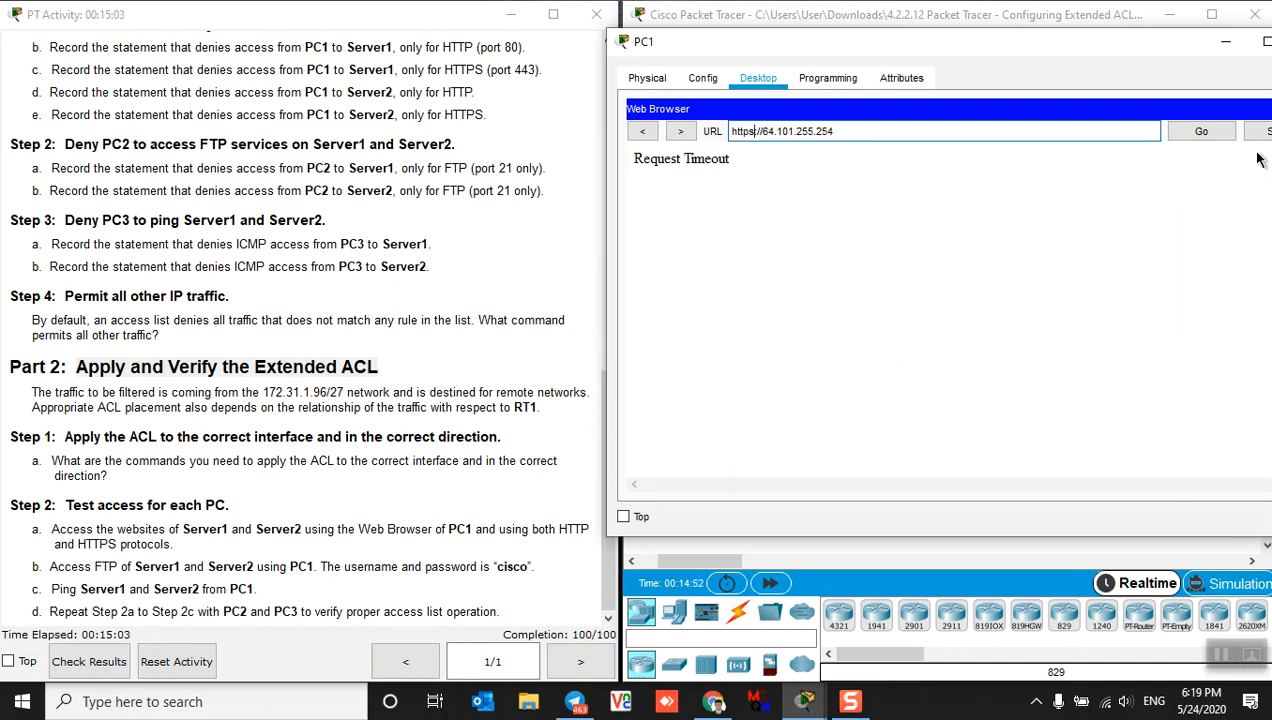
pyautogui.click(1200, 136)
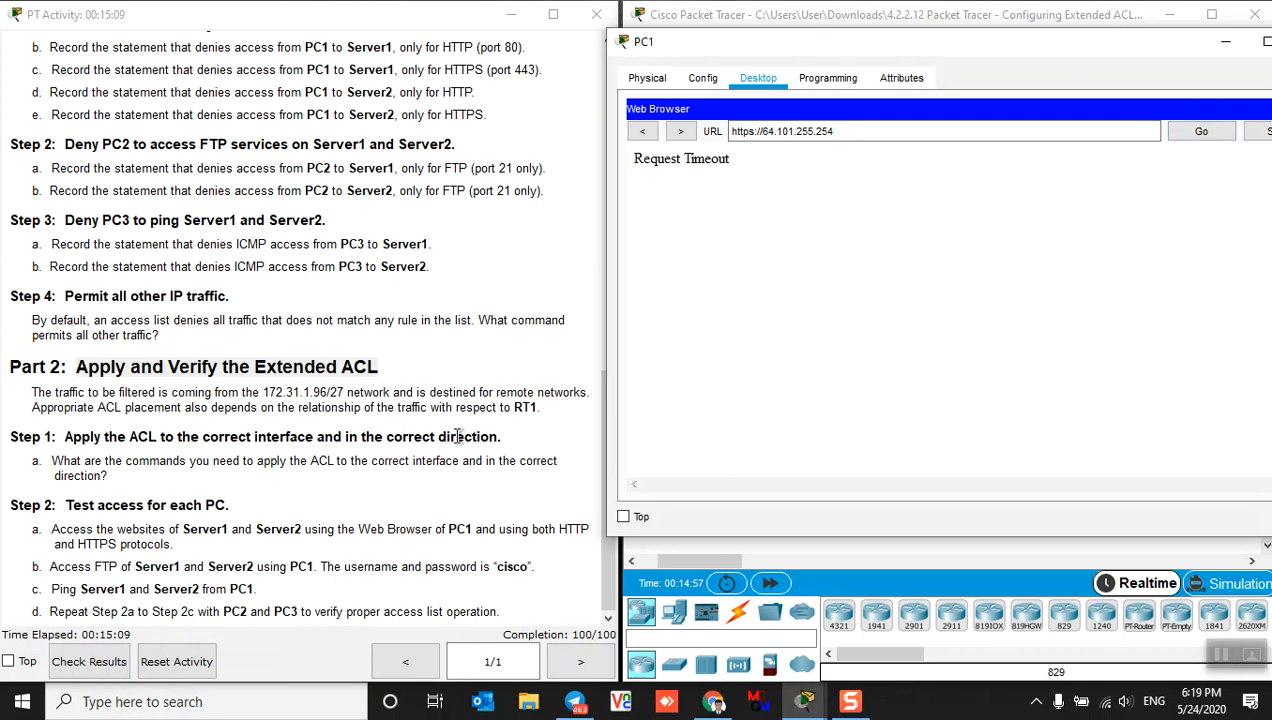
pyautogui.scroll(5, 459, 443)
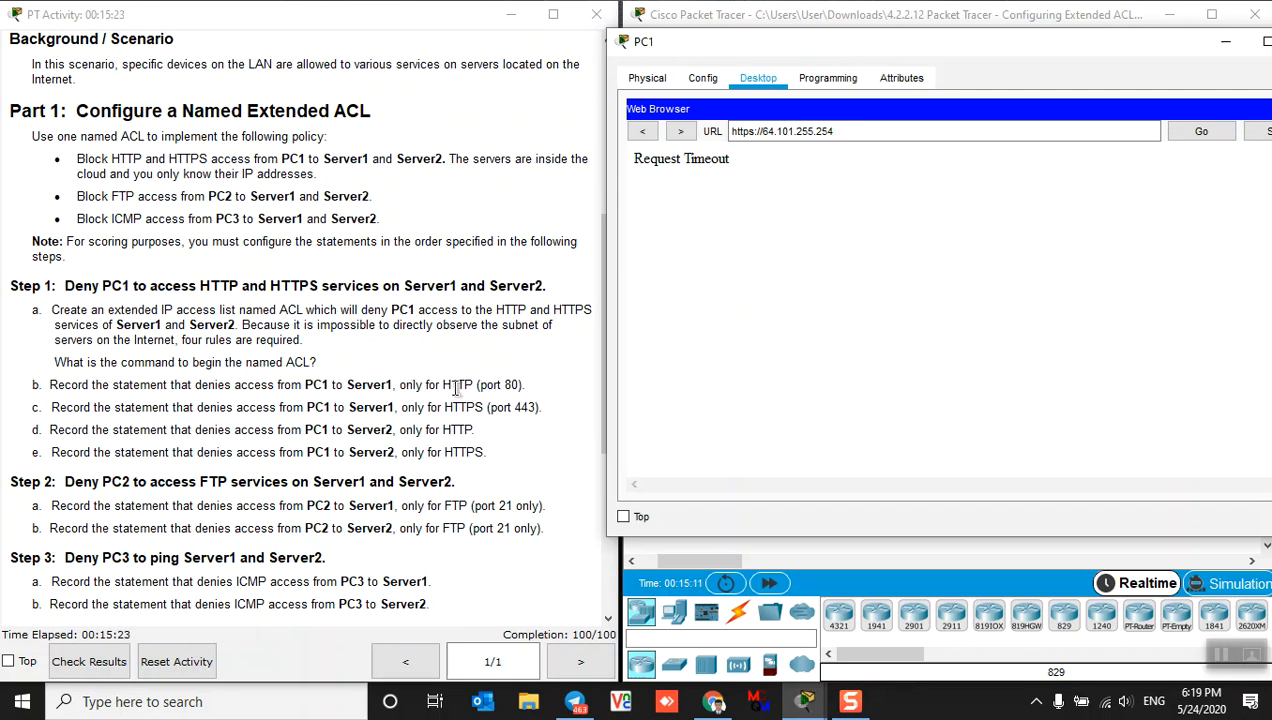
pyautogui.moveTo(441, 407); pyautogui.dragTo(486, 408)
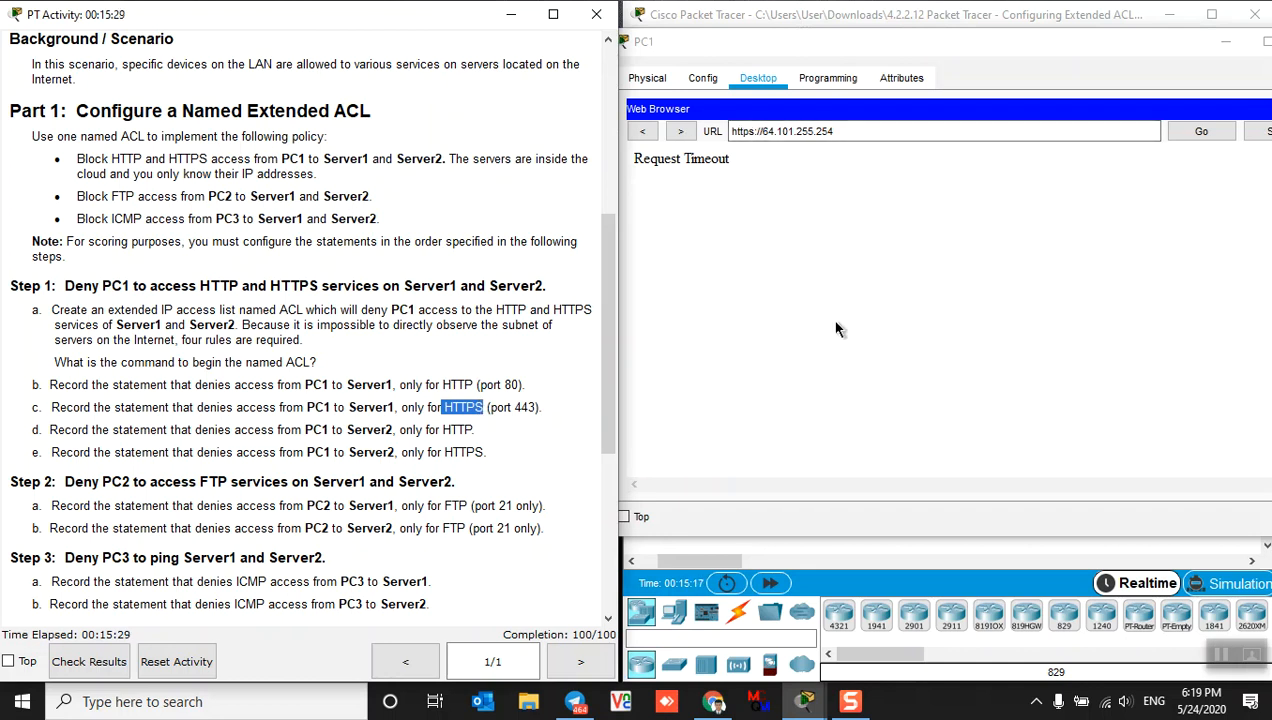
pyautogui.scroll(-6, 400, 408)
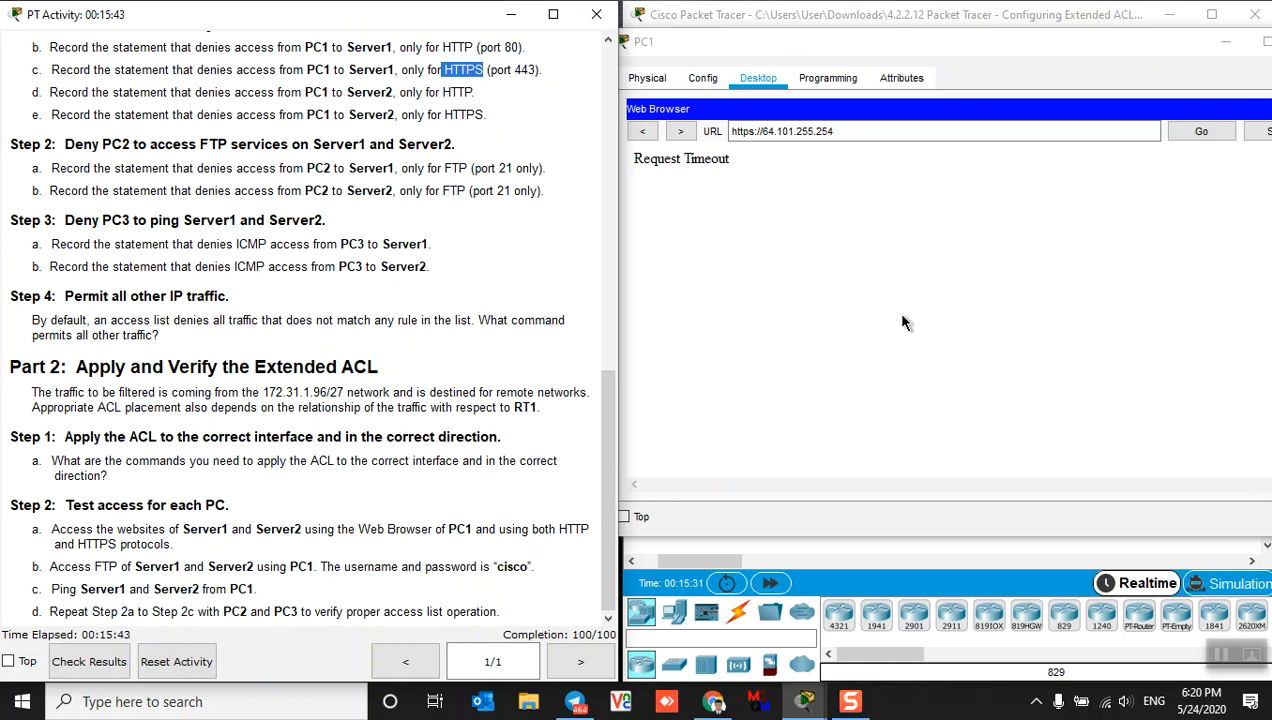
pyautogui.moveTo(1160, 52); pyautogui.dragTo(1092, 59)
pyautogui.click(1238, 118)
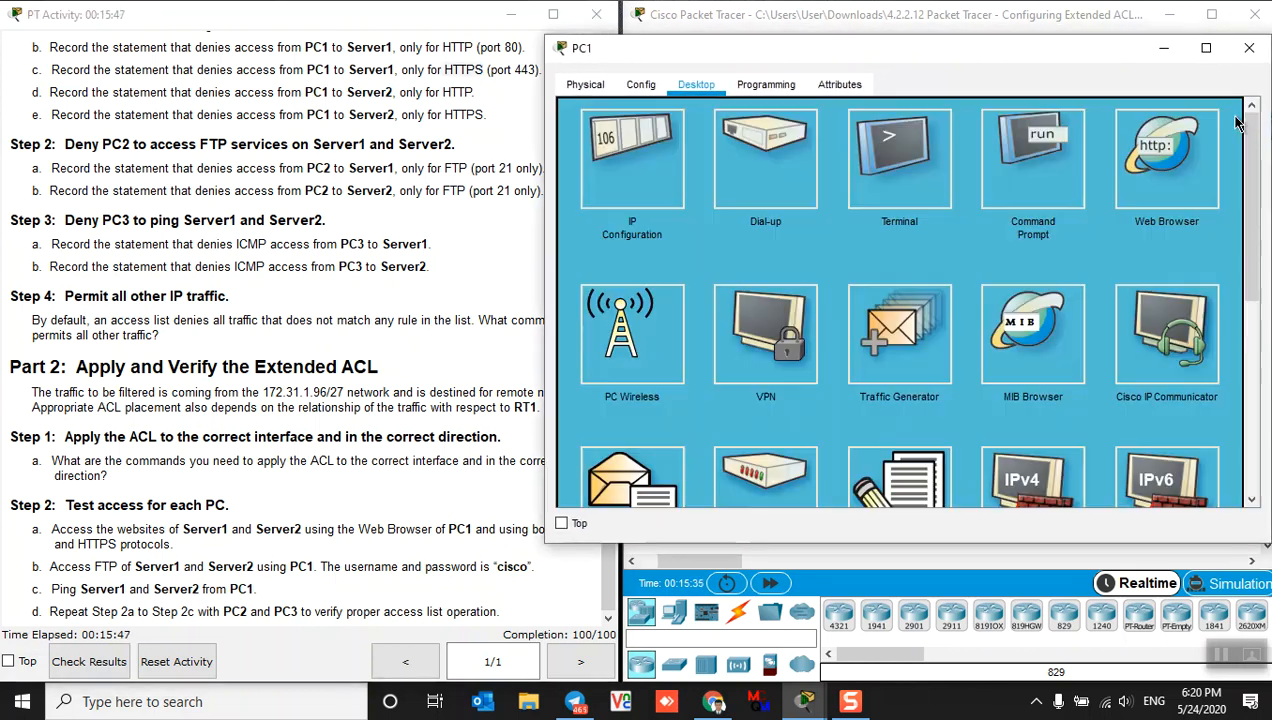
# From PC1's Command Prompt, FTP to 64.101.255.254, log in with the given credentials, then quit
pyautogui.moveTo(948, 50); pyautogui.dragTo(1010, 40)
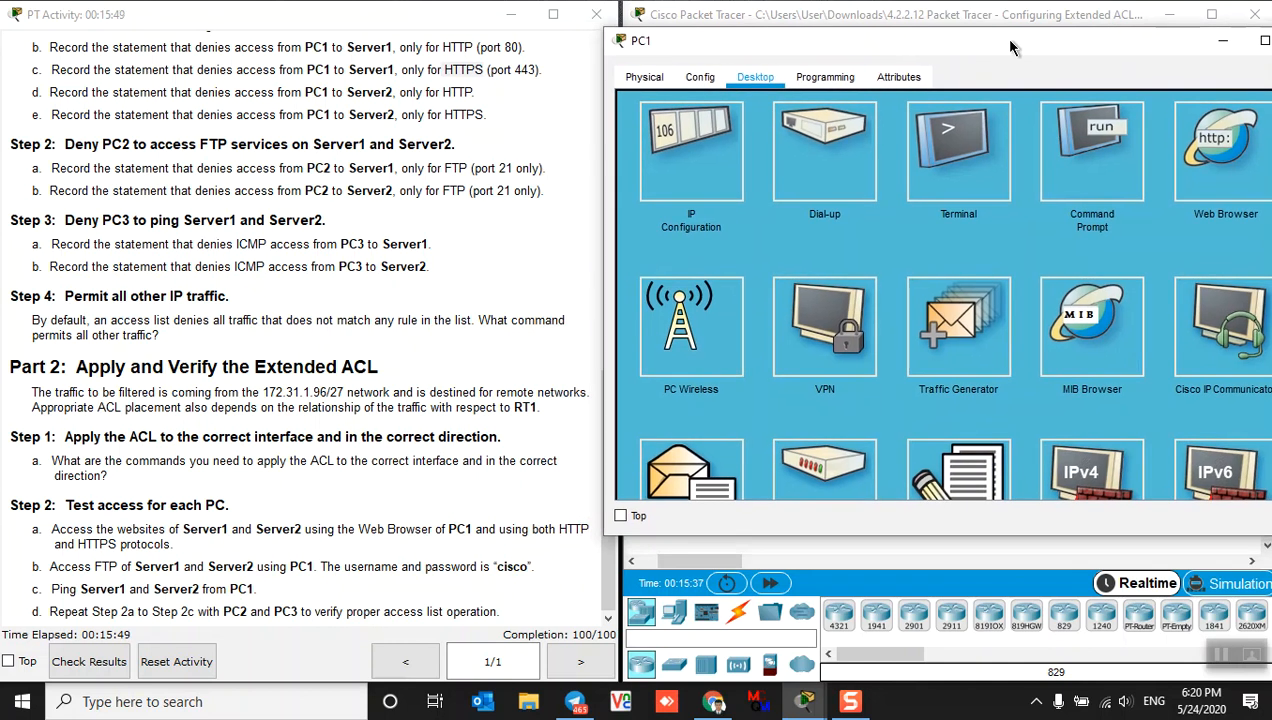
pyautogui.click(1089, 164)
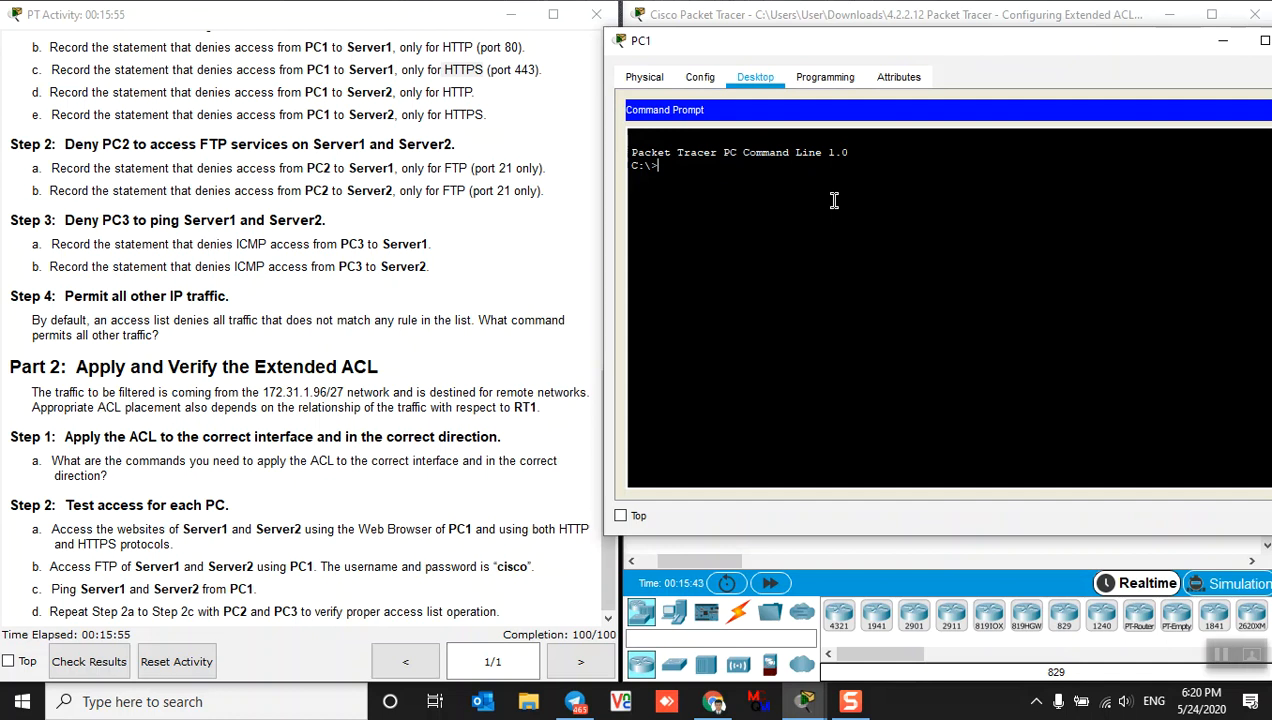
pyautogui.write('ftp')
pyautogui.write('64.101.255.254')
pyautogui.press('Return')
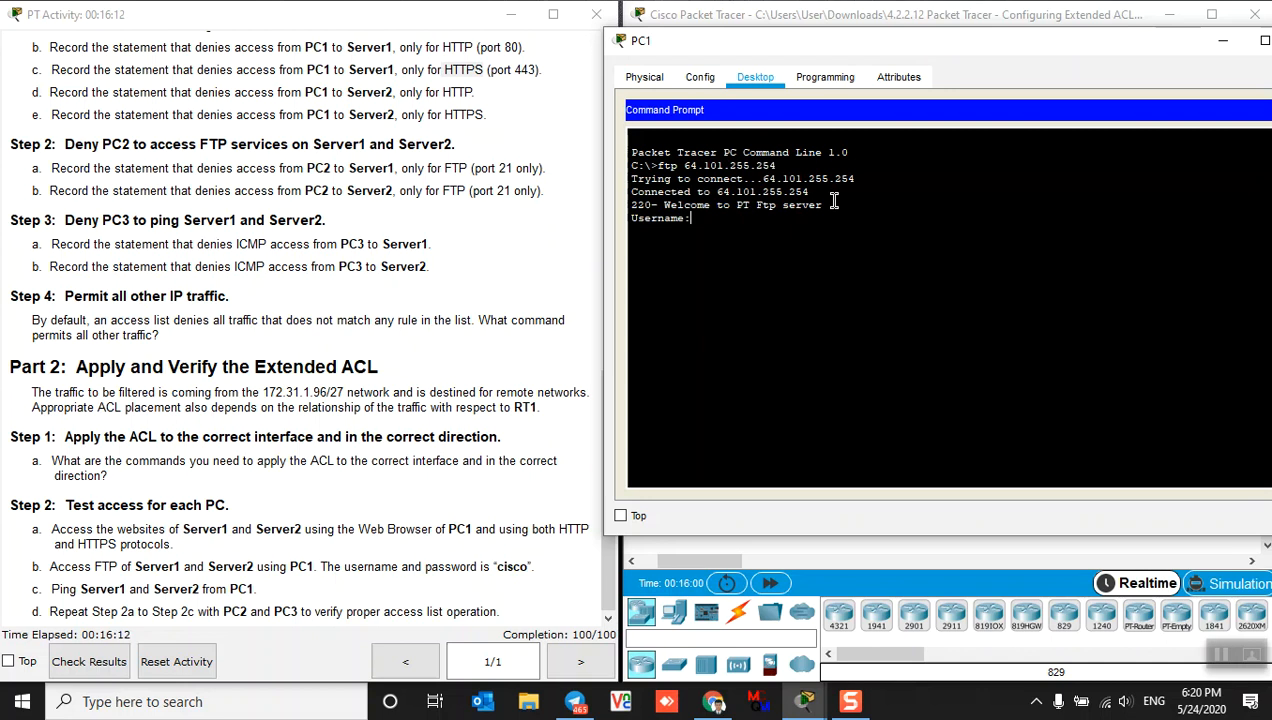
pyautogui.write('cisco')
pyautogui.press('Return')
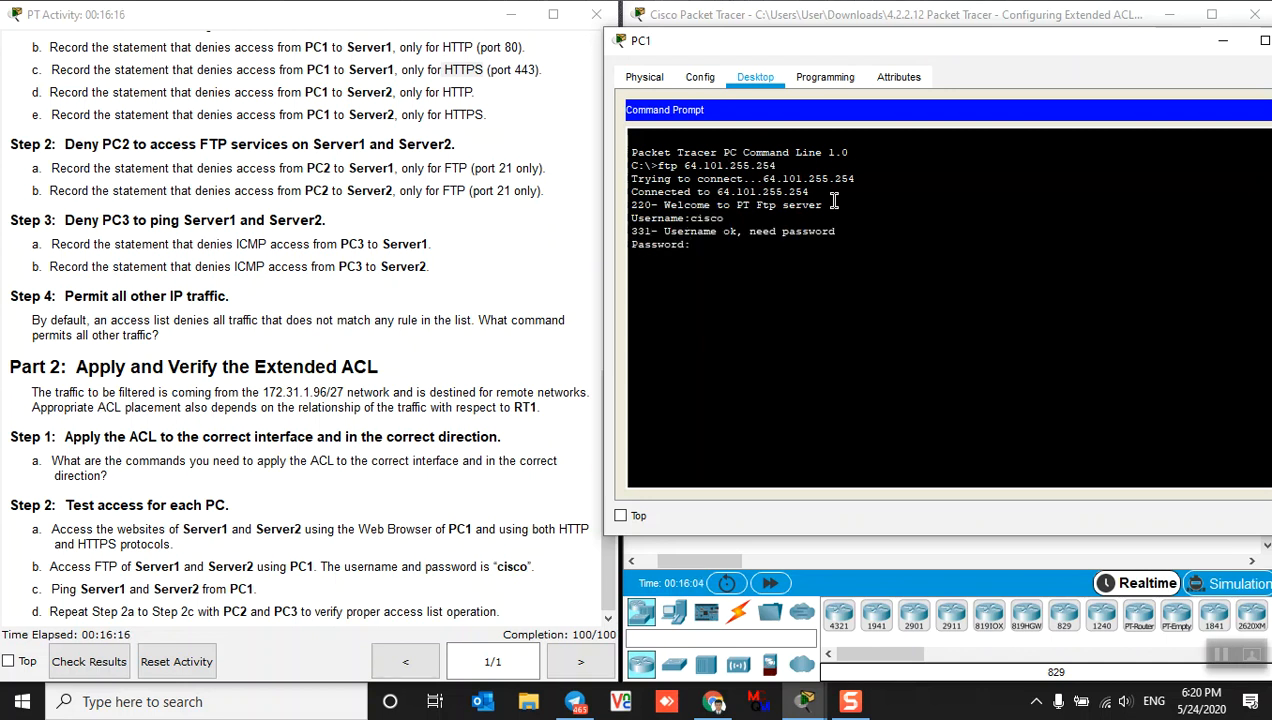
pyautogui.write('cisco')
pyautogui.press('Return')
pyautogui.press('Return')
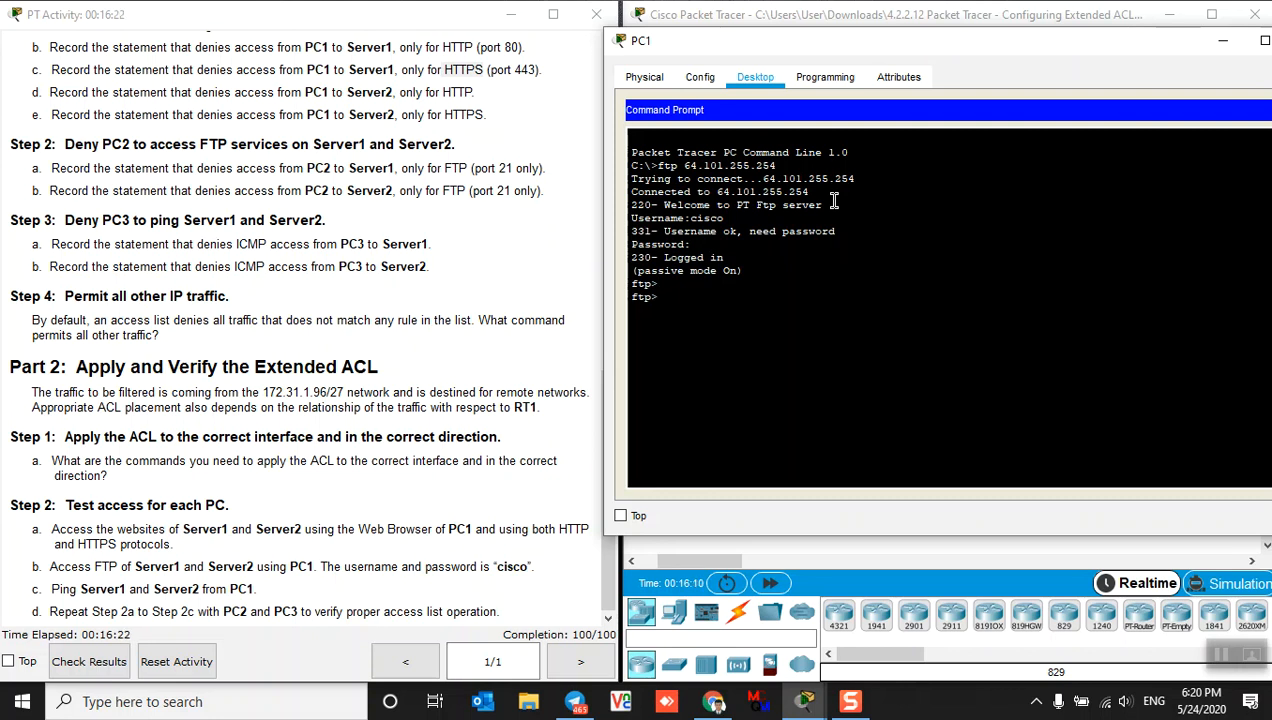
pyautogui.write('quit')
pyautogui.press('Return')
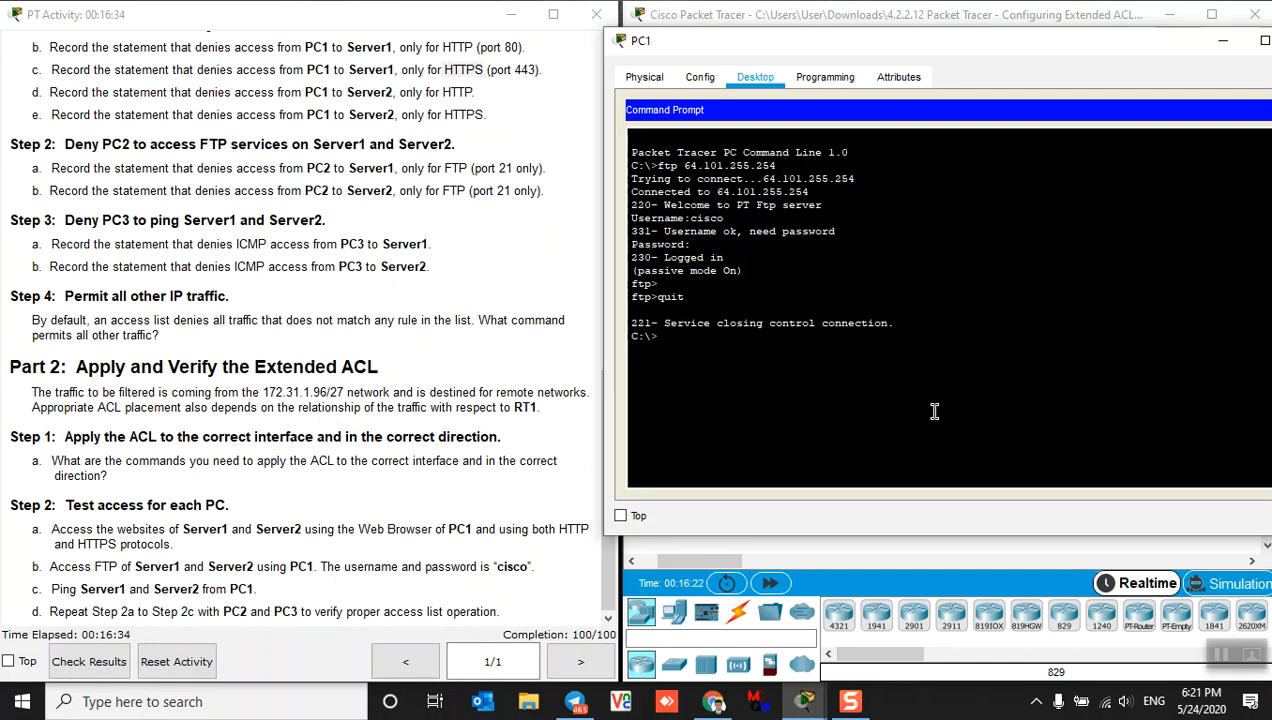
# Edit the recalled command to FTP to 64.103.255.254, log in, then end the session
pyautogui.press('Up')
pyautogui.press('Up')
pyautogui.press('Left')
pyautogui.press('Left')
pyautogui.press('Left')
pyautogui.press('Left')
pyautogui.press('Left')
pyautogui.press('Left')
pyautogui.press('BackSpace')
pyautogui.write('3')
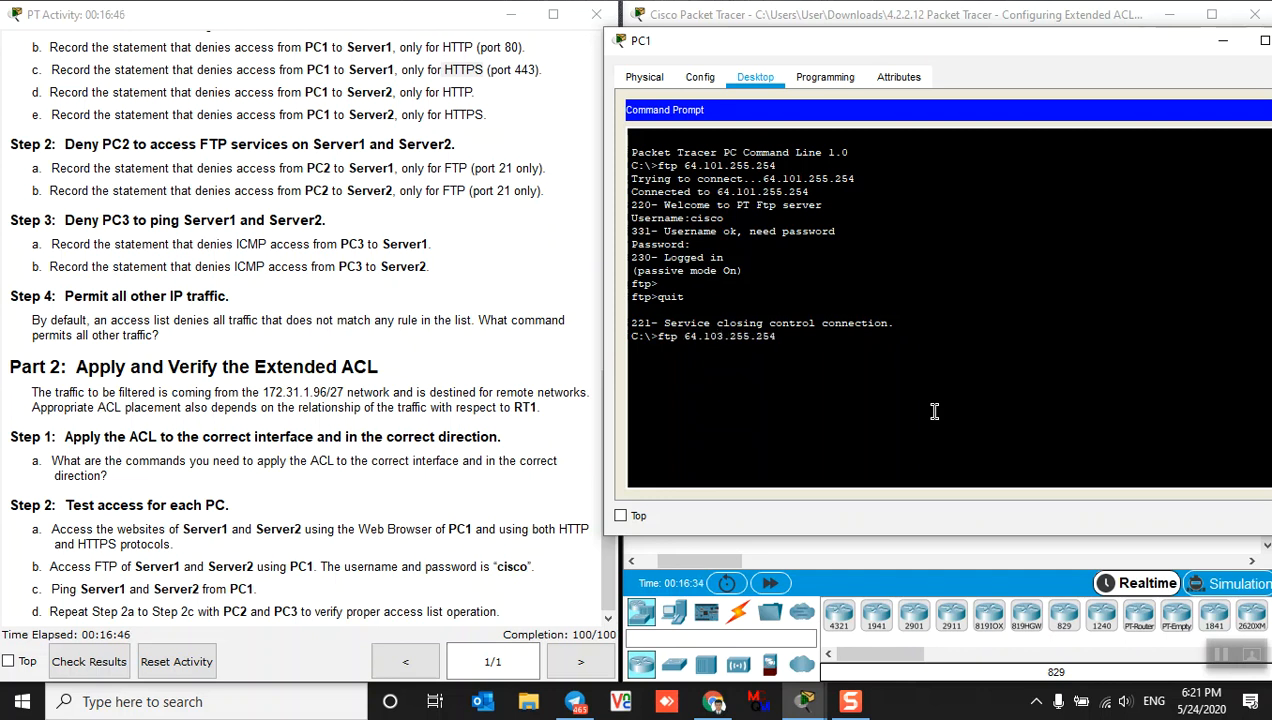
pyautogui.press('Return')
pyautogui.write('cisco')
pyautogui.press('Return')
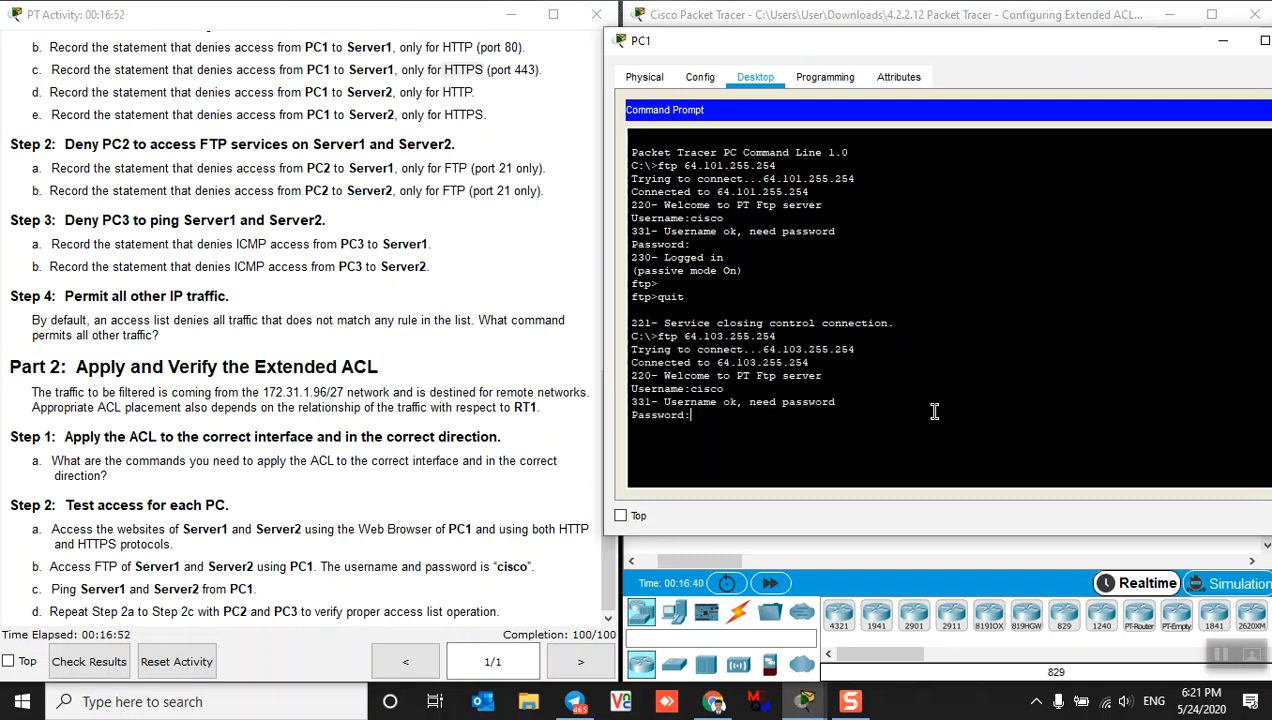
pyautogui.press('Return')
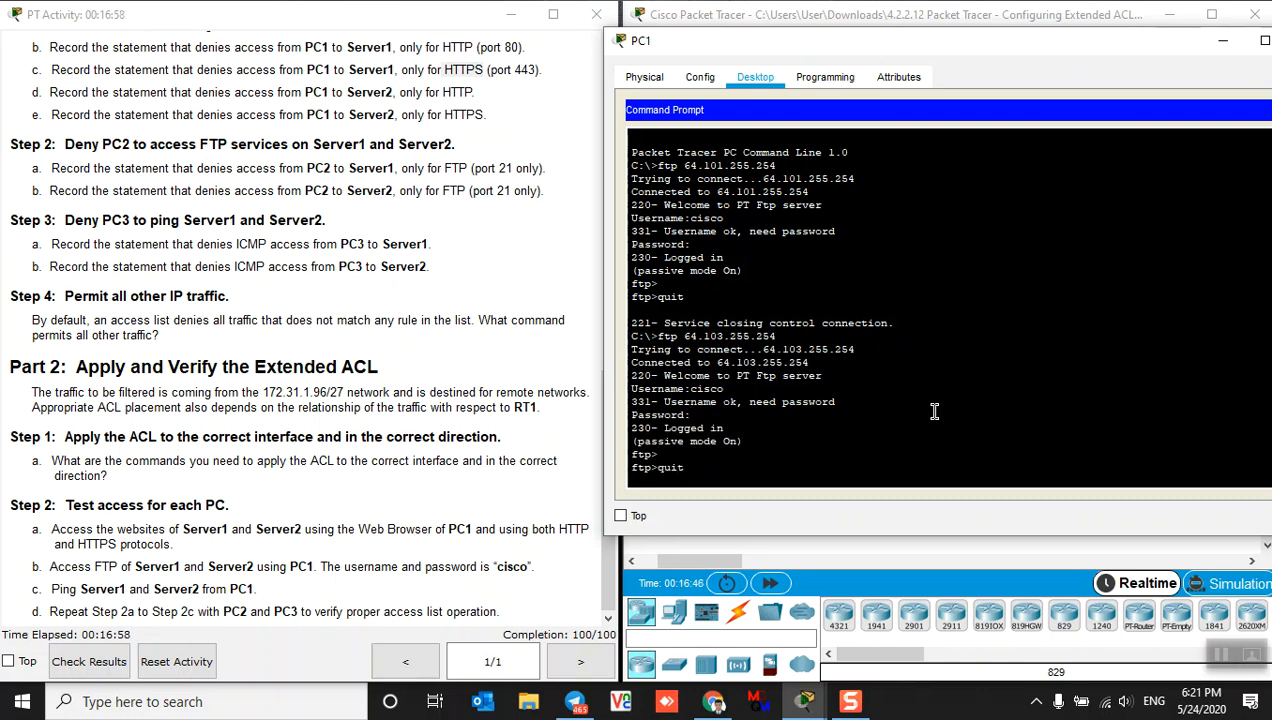
pyautogui.press('Return')
pyautogui.press('Return')
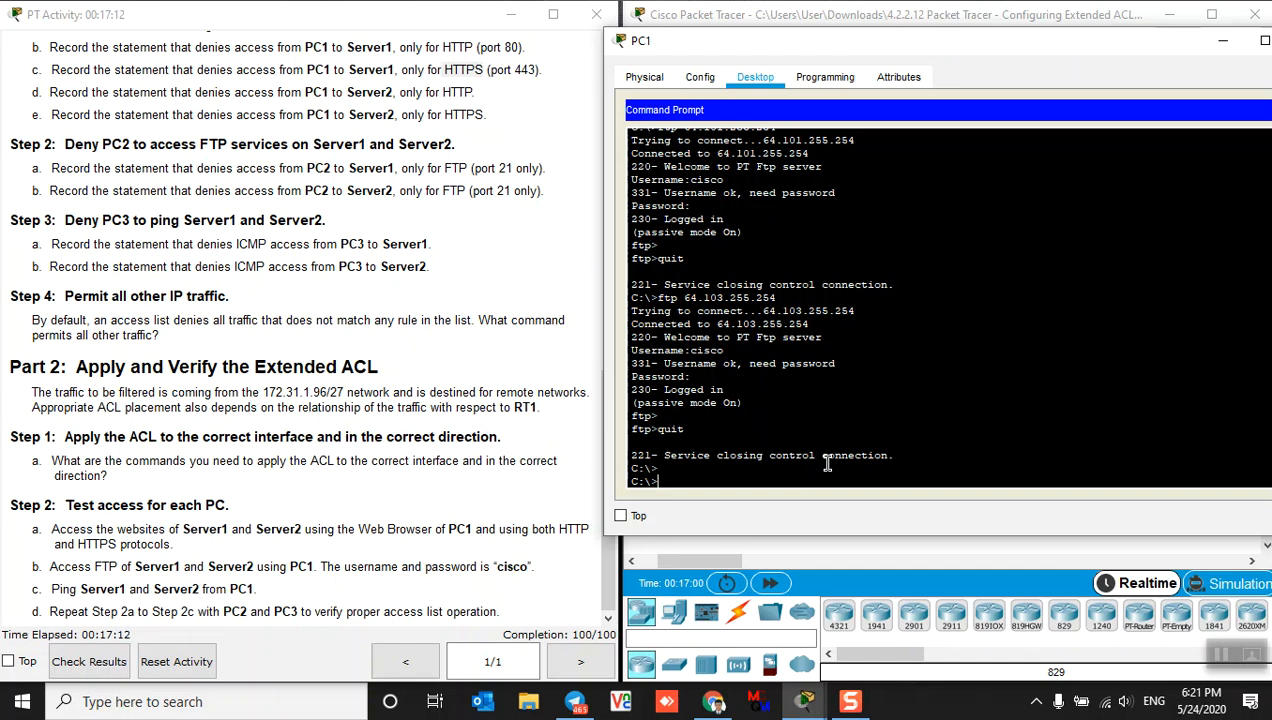
# Ping 64.101.255.254 from PC1's Command Prompt
pyautogui.write('ping')
pyautogui.write('01.255.254')
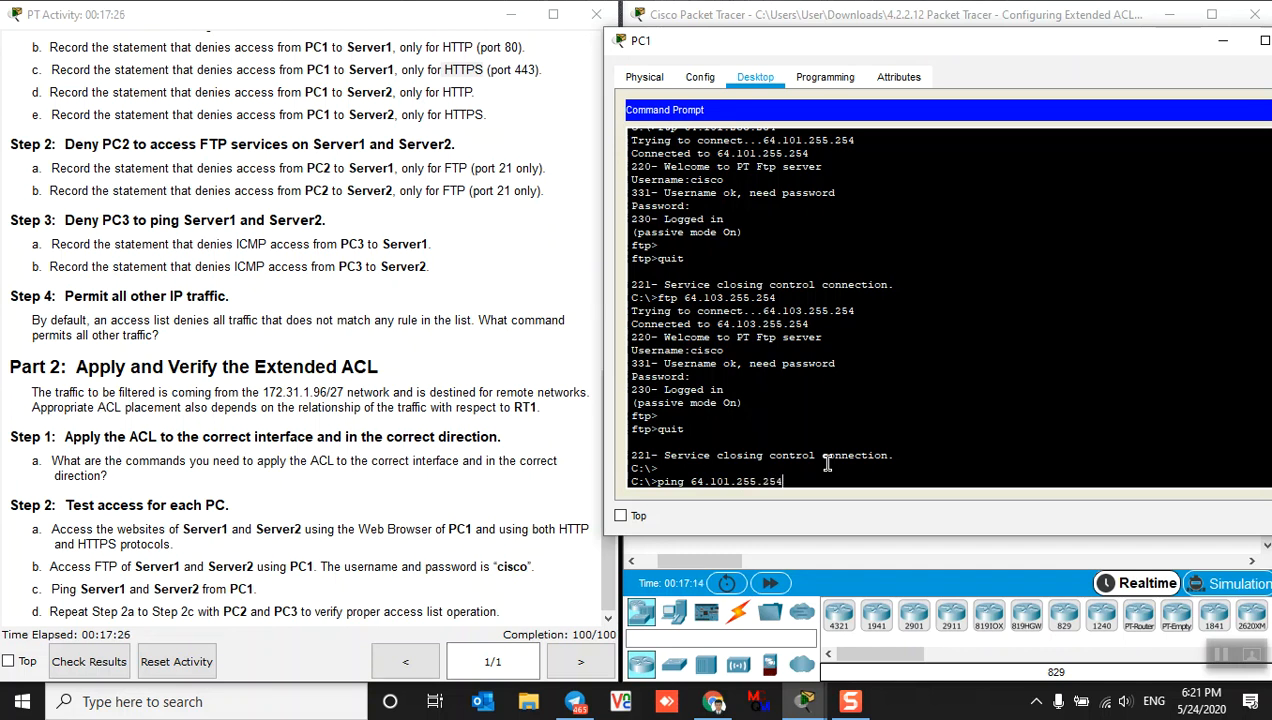
pyautogui.press('Return')
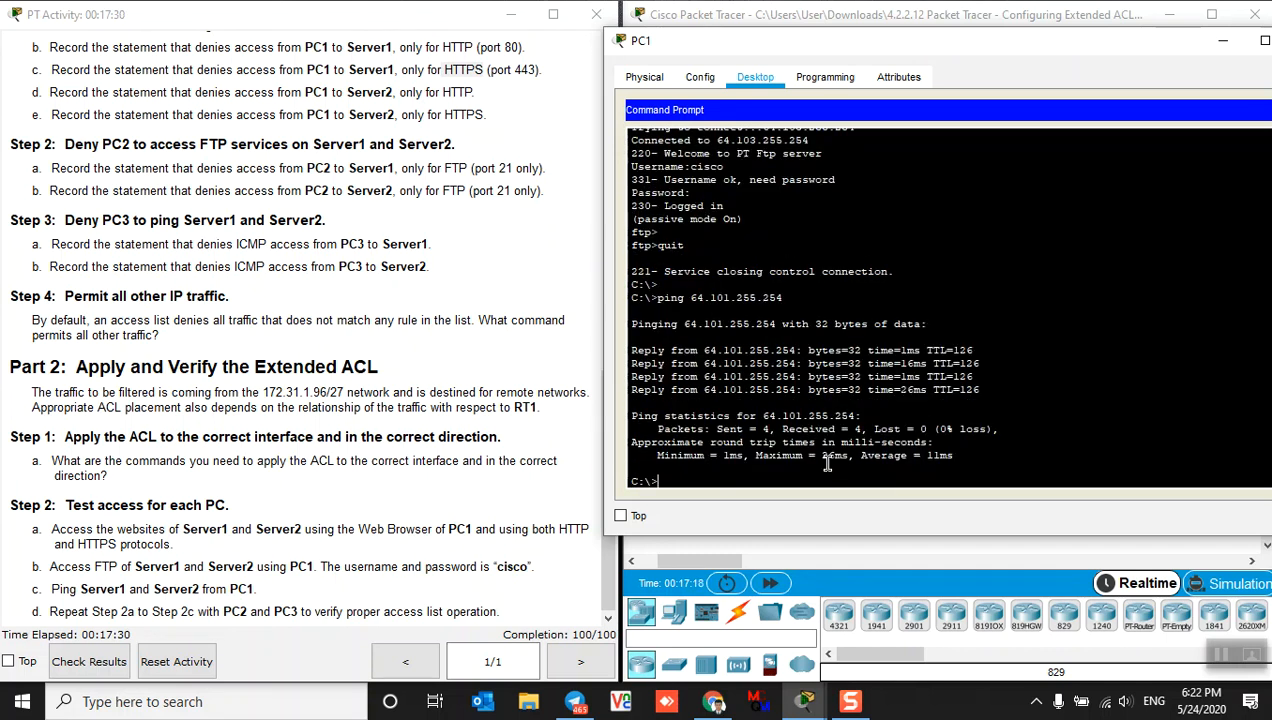
# Edit the recalled ping to 64.103.255.254, run it, and check both show 0% loss
pyautogui.press('Up')
pyautogui.press('Left')
pyautogui.press('Left')
pyautogui.press('Left')
pyautogui.press('Left')
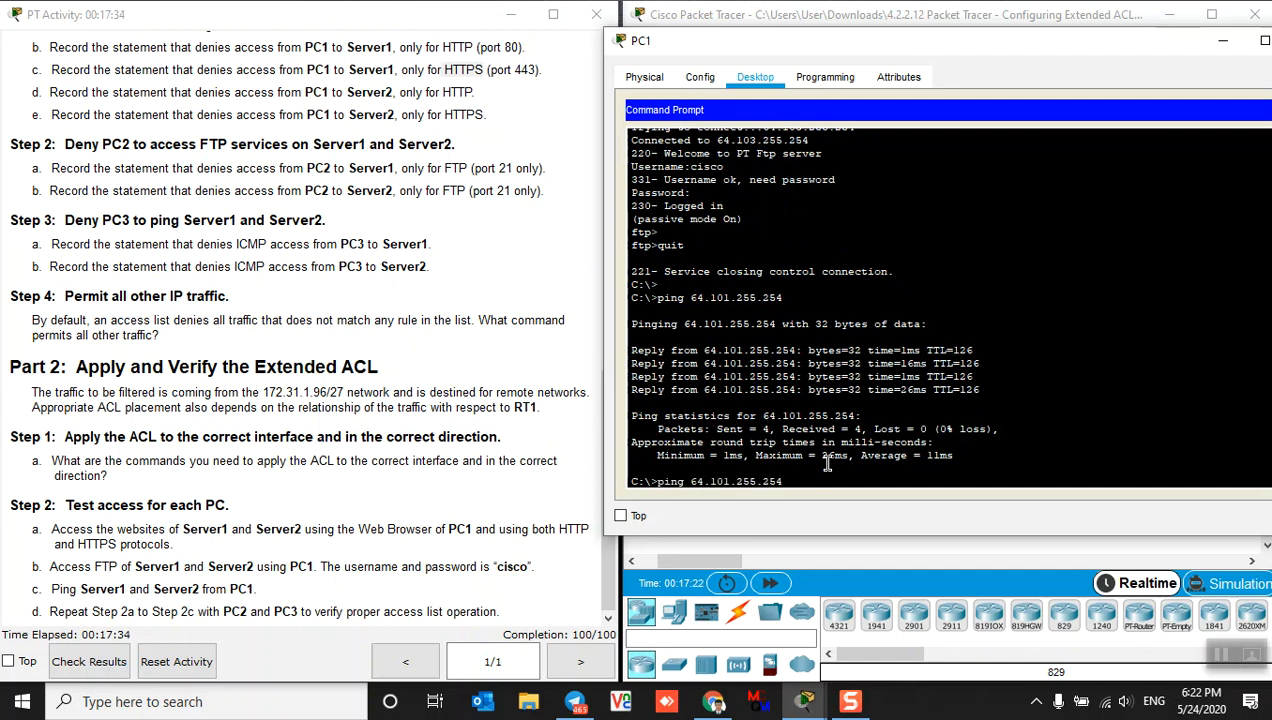
pyautogui.press('Left')
pyautogui.press('Left')
pyautogui.press('BackSpace')
pyautogui.write('3')
pyautogui.press('Return')
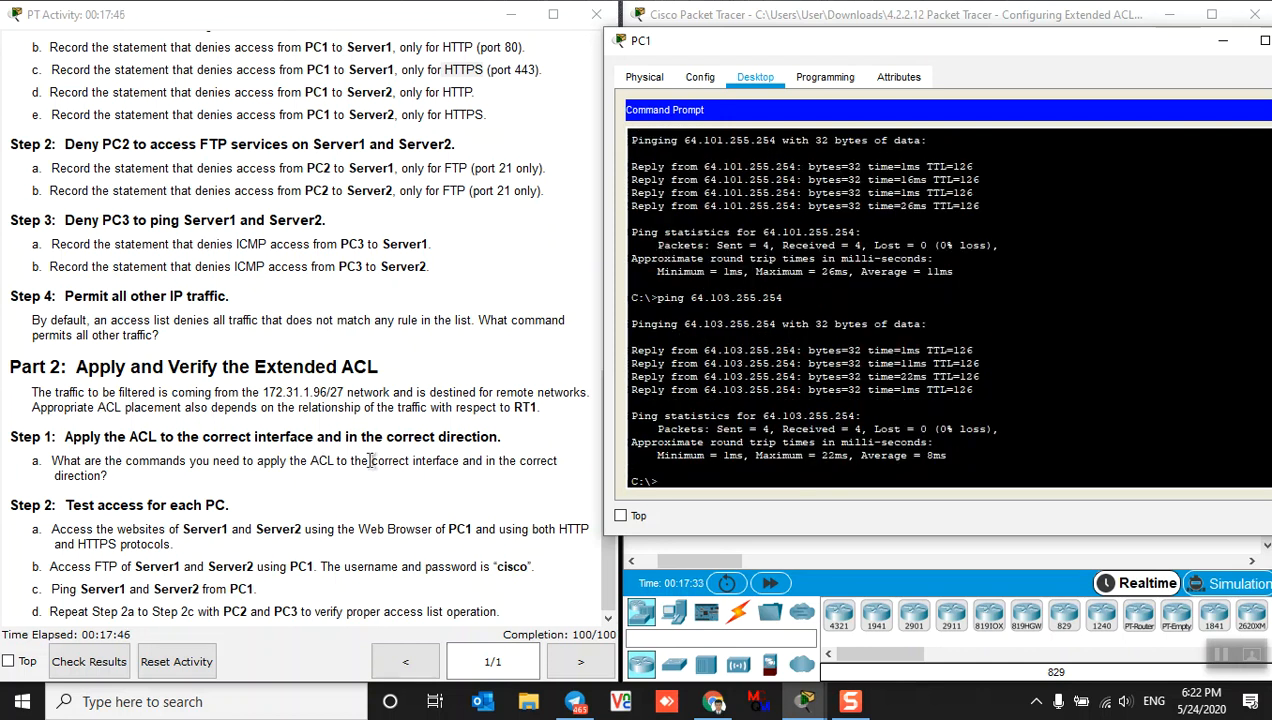
pyautogui.scroll(2, 379, 441)
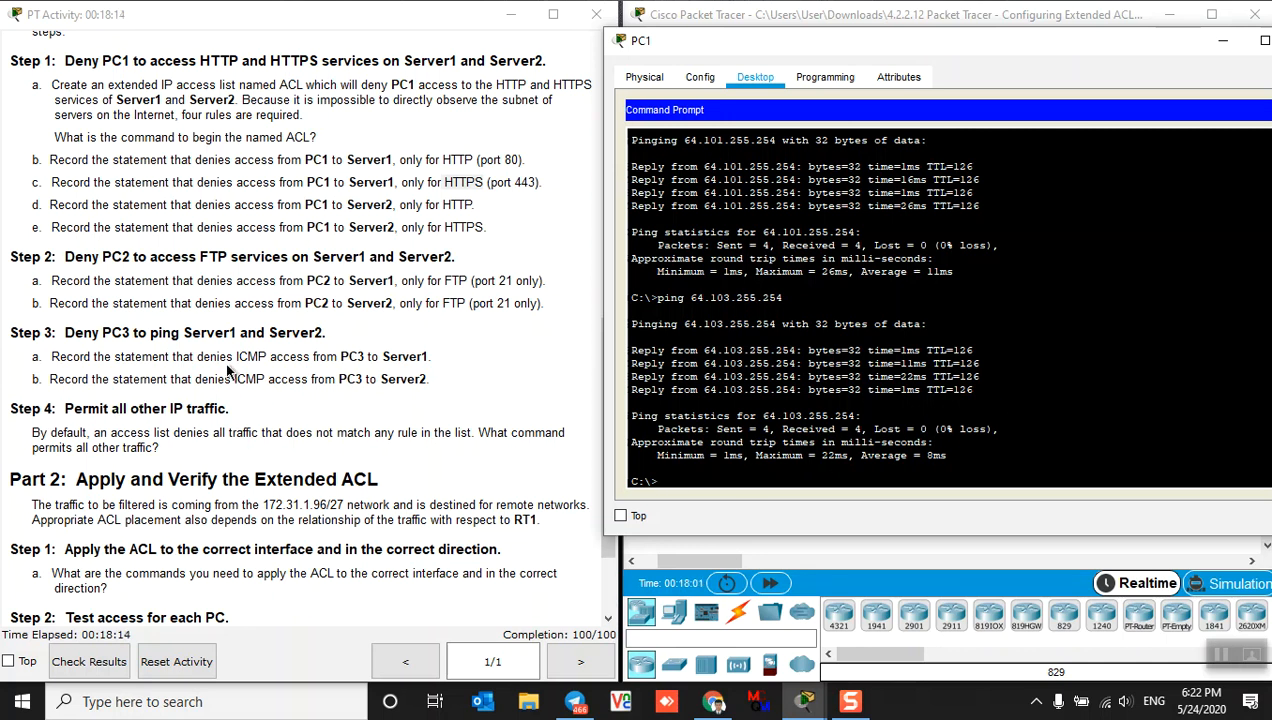
pyautogui.scroll(-3, 268, 472)
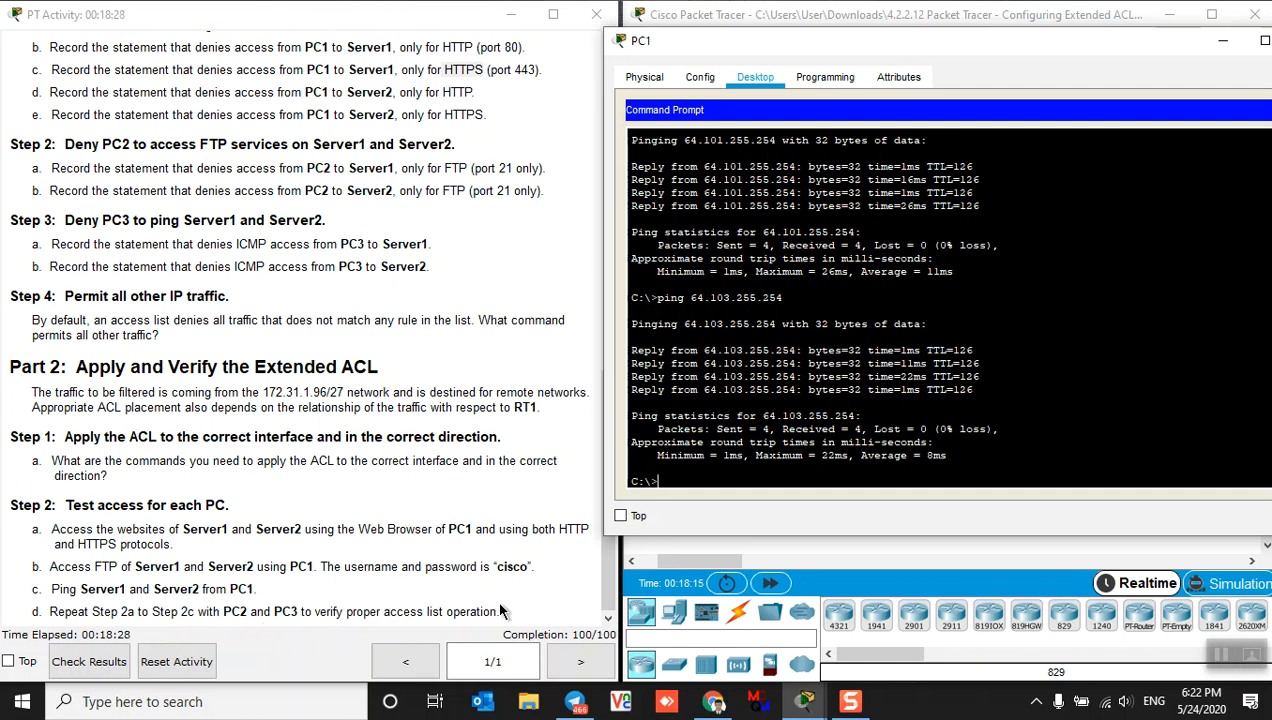
# Close PC1's command prompt and window, then open PC2's device window
pyautogui.moveTo(1140, 44); pyautogui.dragTo(1033, 44)
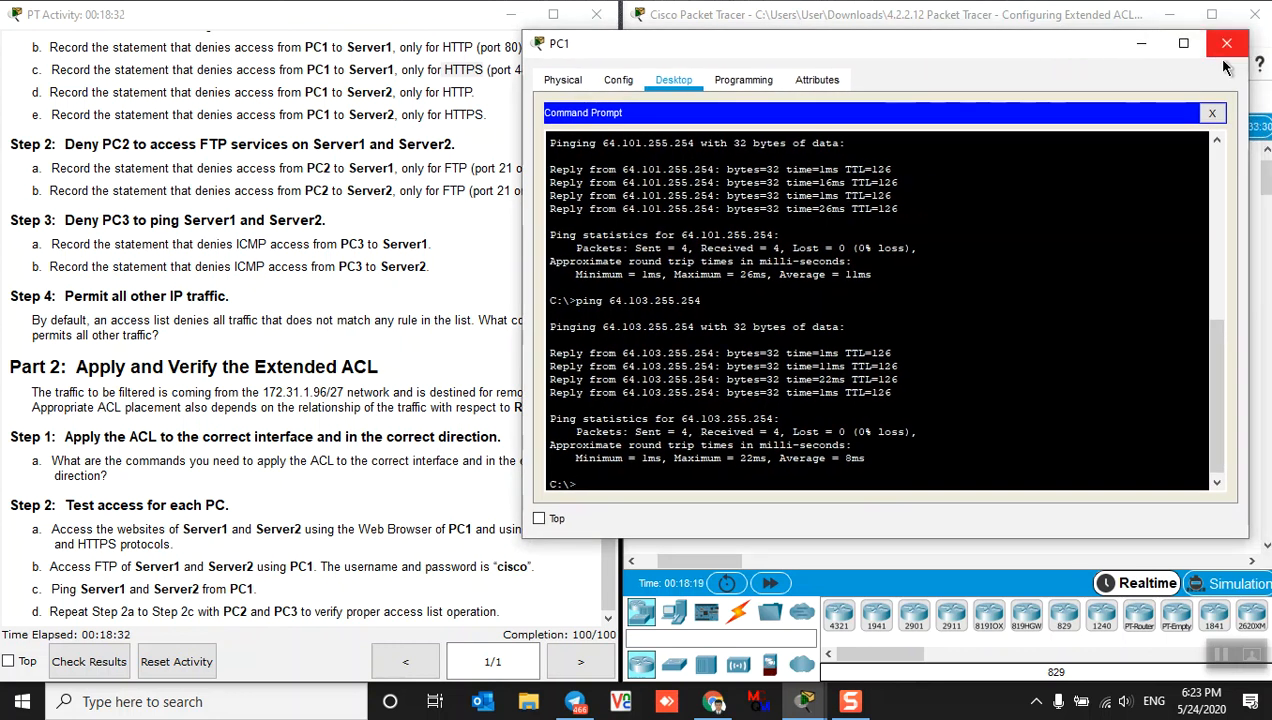
pyautogui.click(1211, 113)
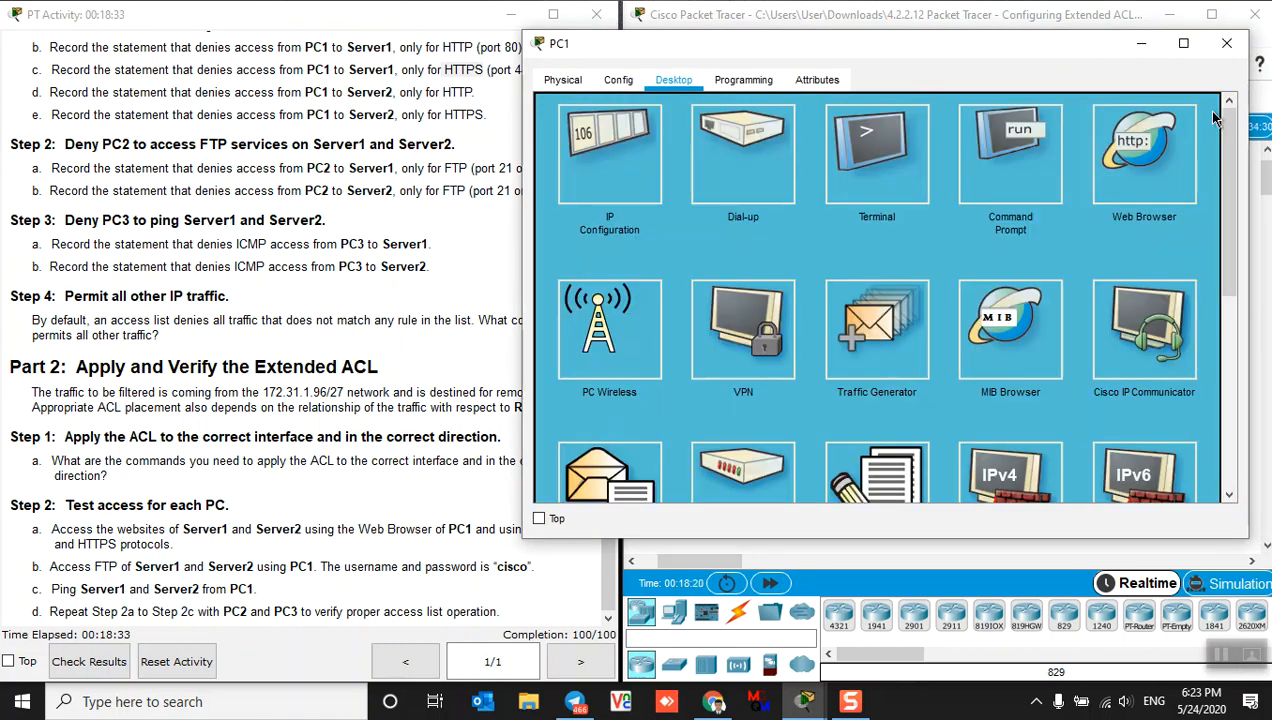
pyautogui.click(1226, 43)
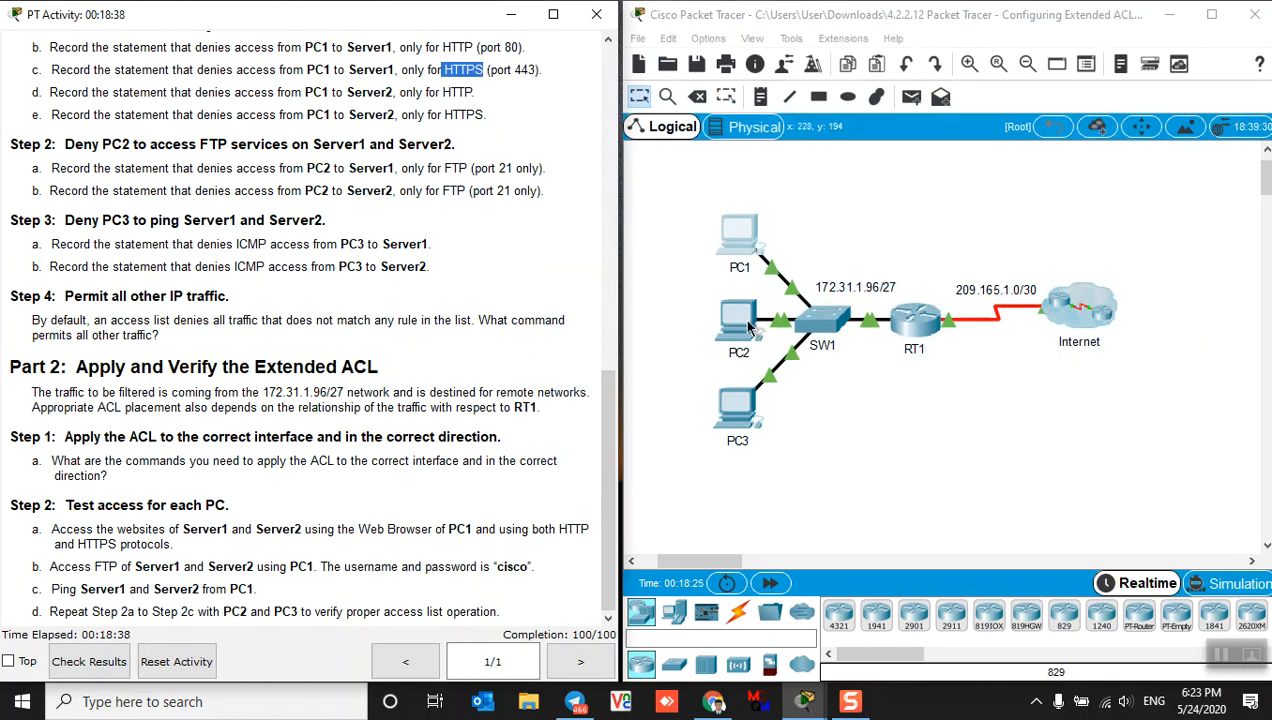
pyautogui.click(743, 326)
pyautogui.click(743, 326)
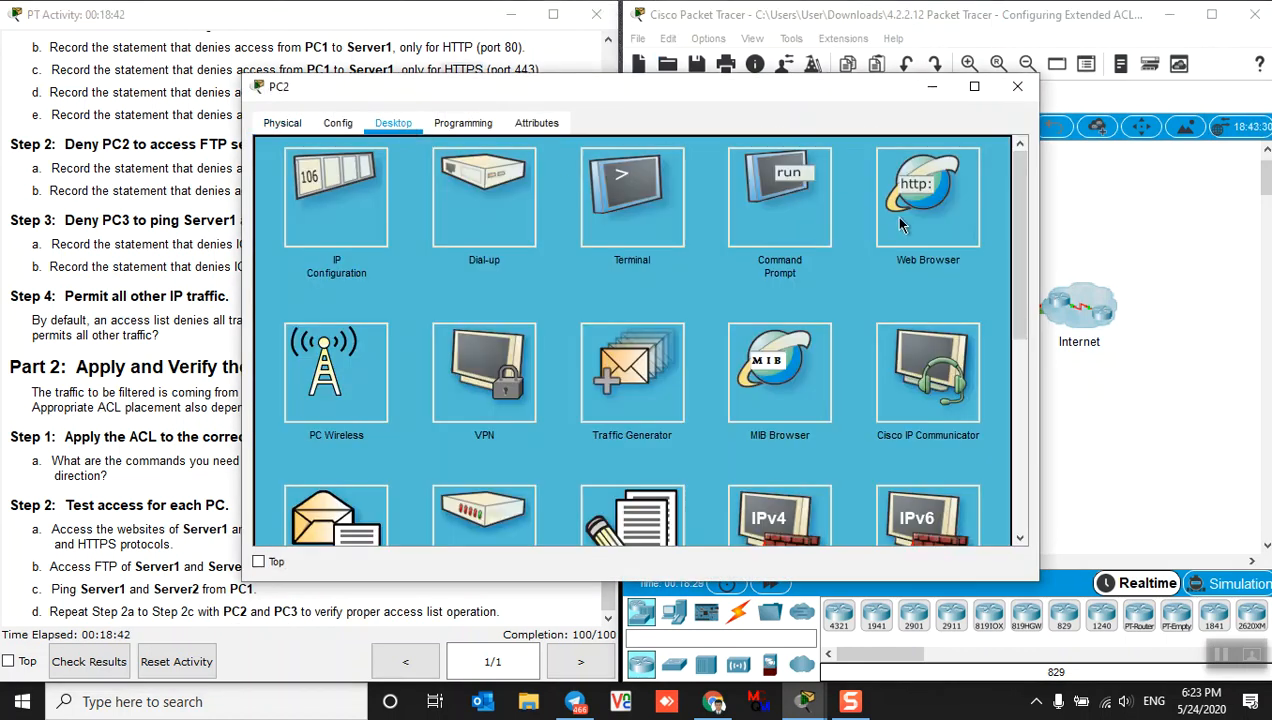
pyautogui.moveTo(753, 88); pyautogui.dragTo(963, 85)
pyautogui.moveTo(453, 353); pyautogui.dragTo(620, 307)
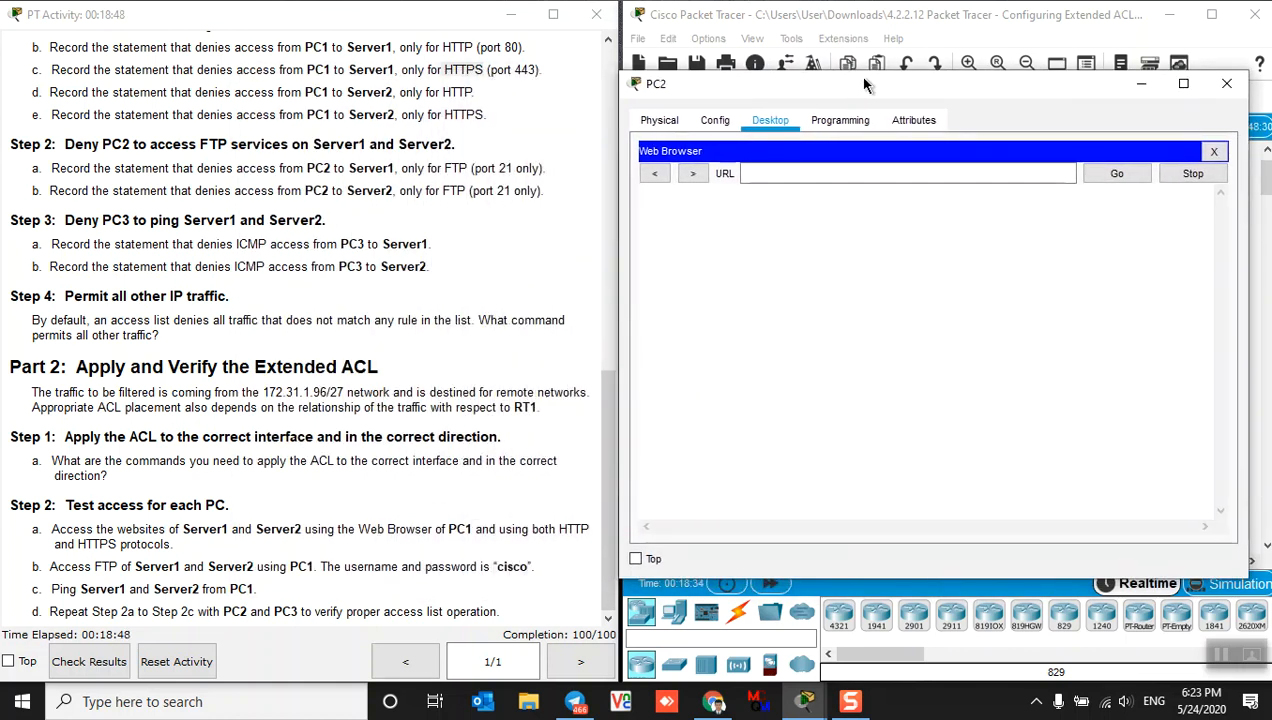
pyautogui.moveTo(846, 96); pyautogui.dragTo(860, 85)
# Load 64.101.255.254 in PC2's browser, change it to https, and confirm the welcome page
pyautogui.click(797, 163)
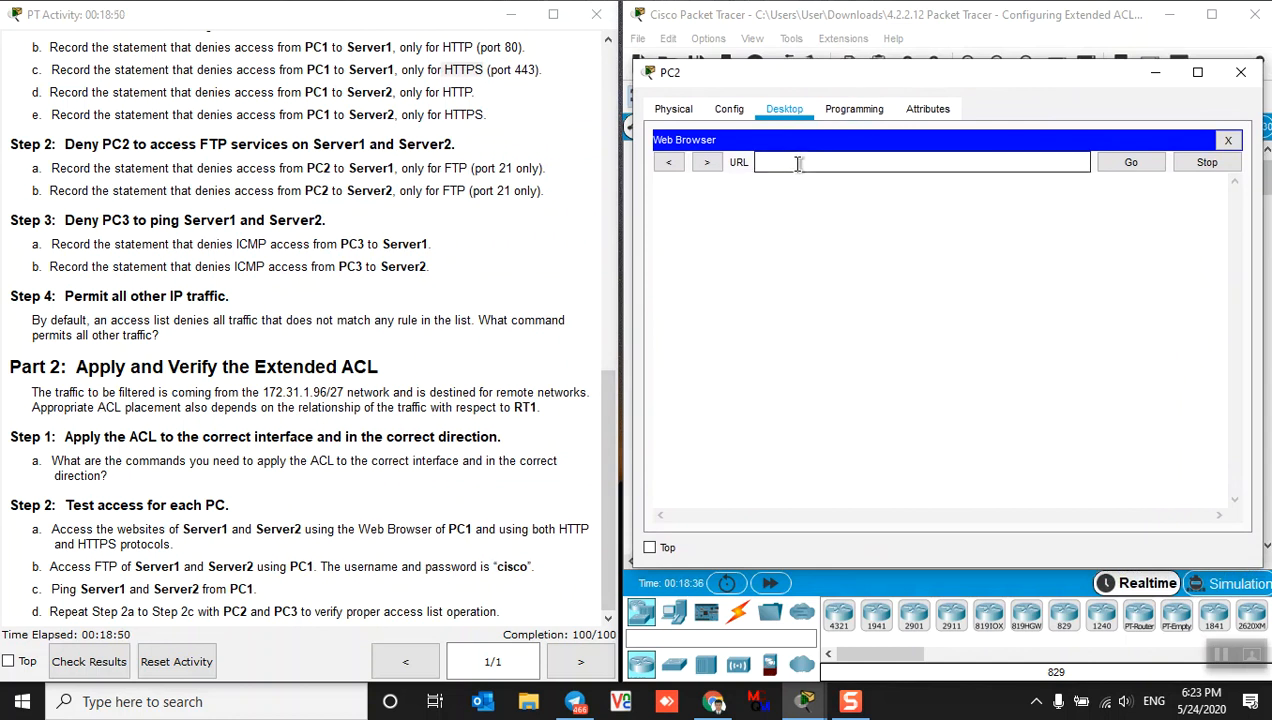
pyautogui.write('http://64.101.255.254')
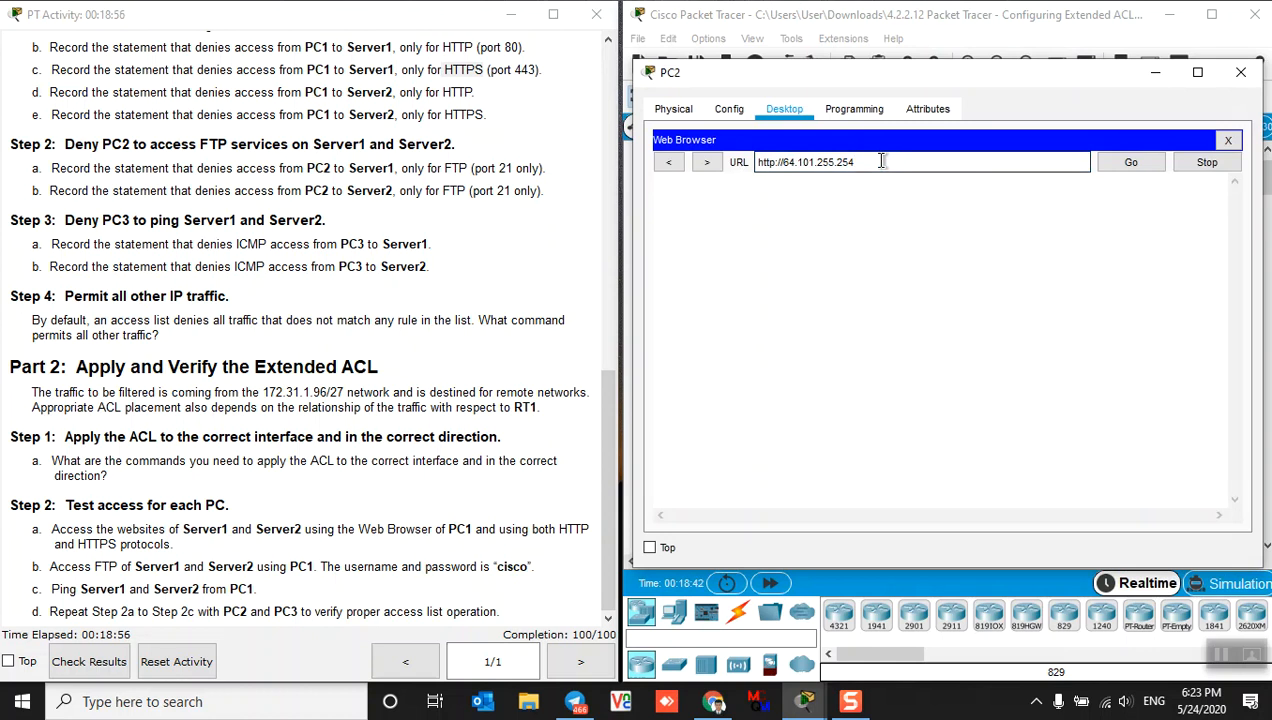
pyautogui.press('Return')
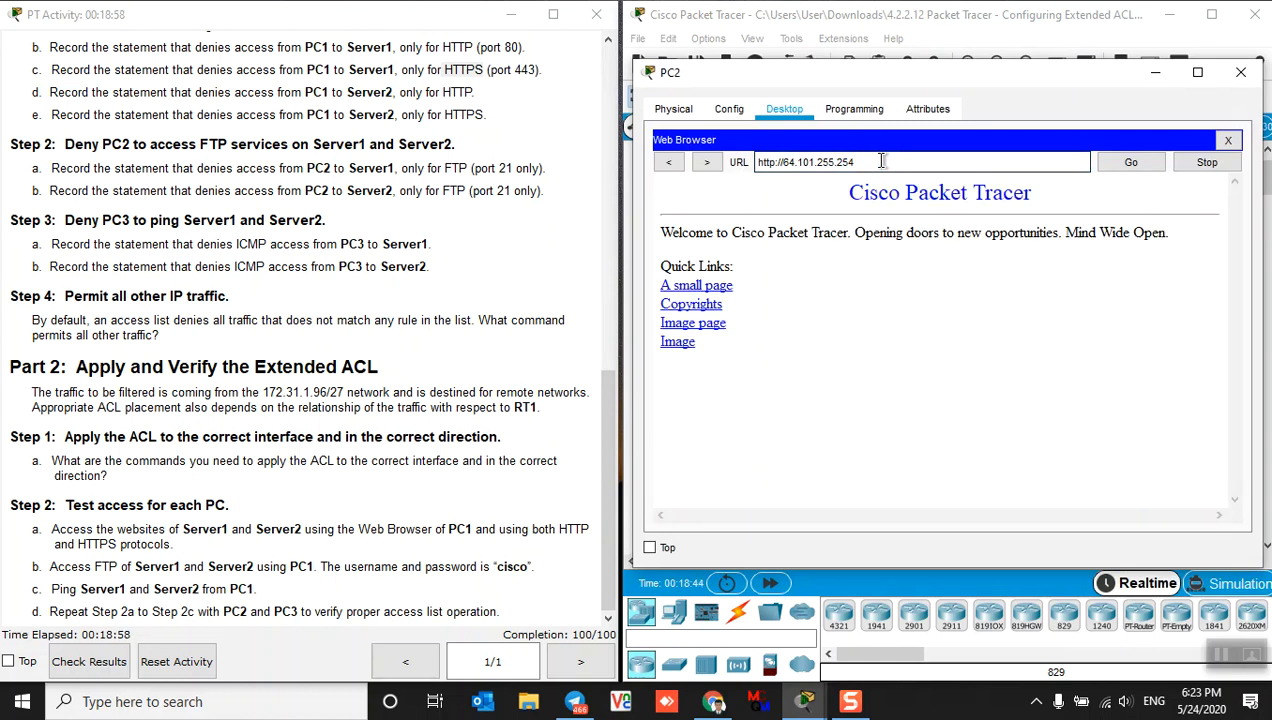
pyautogui.moveTo(881, 161); pyautogui.dragTo(752, 162)
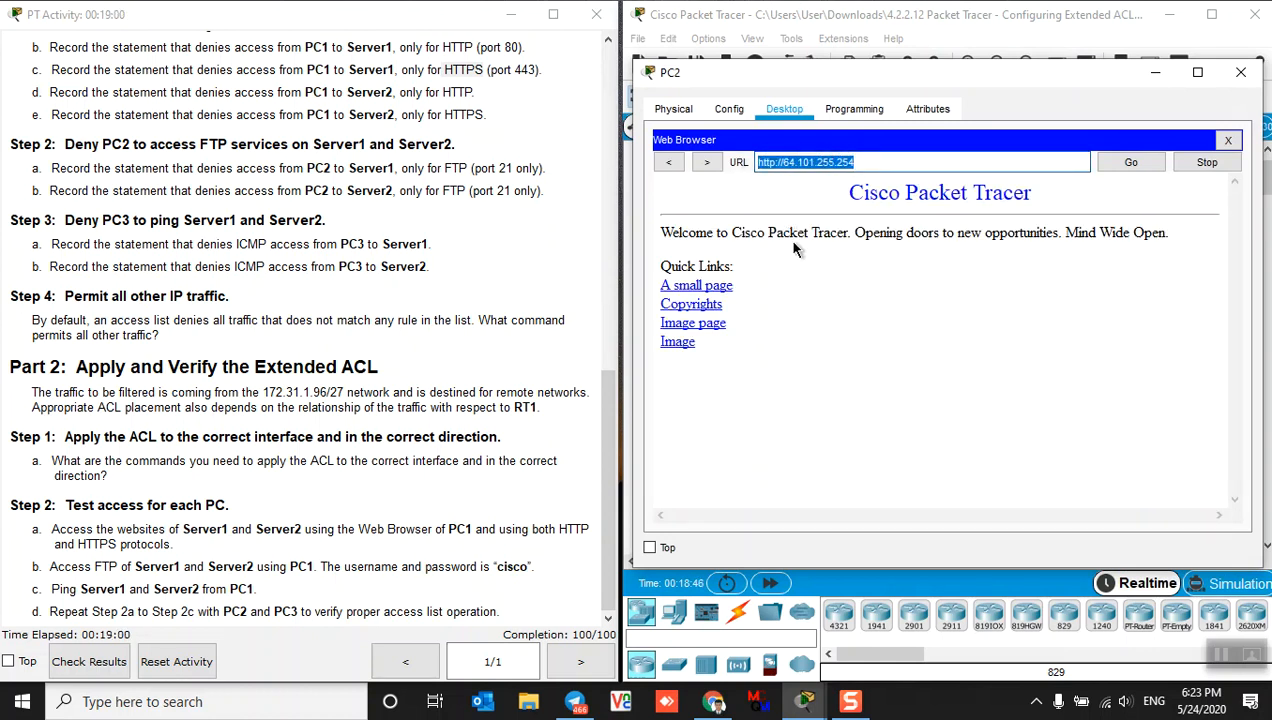
pyautogui.click(772, 163)
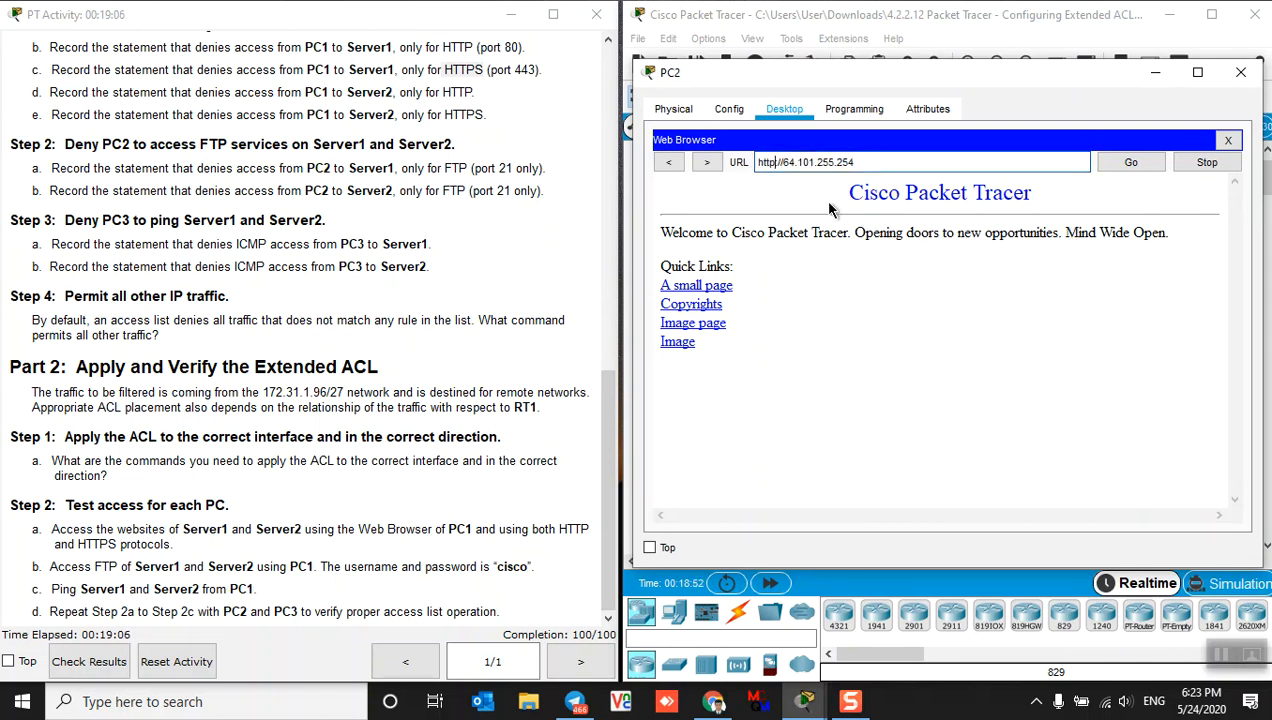
pyautogui.write('s')
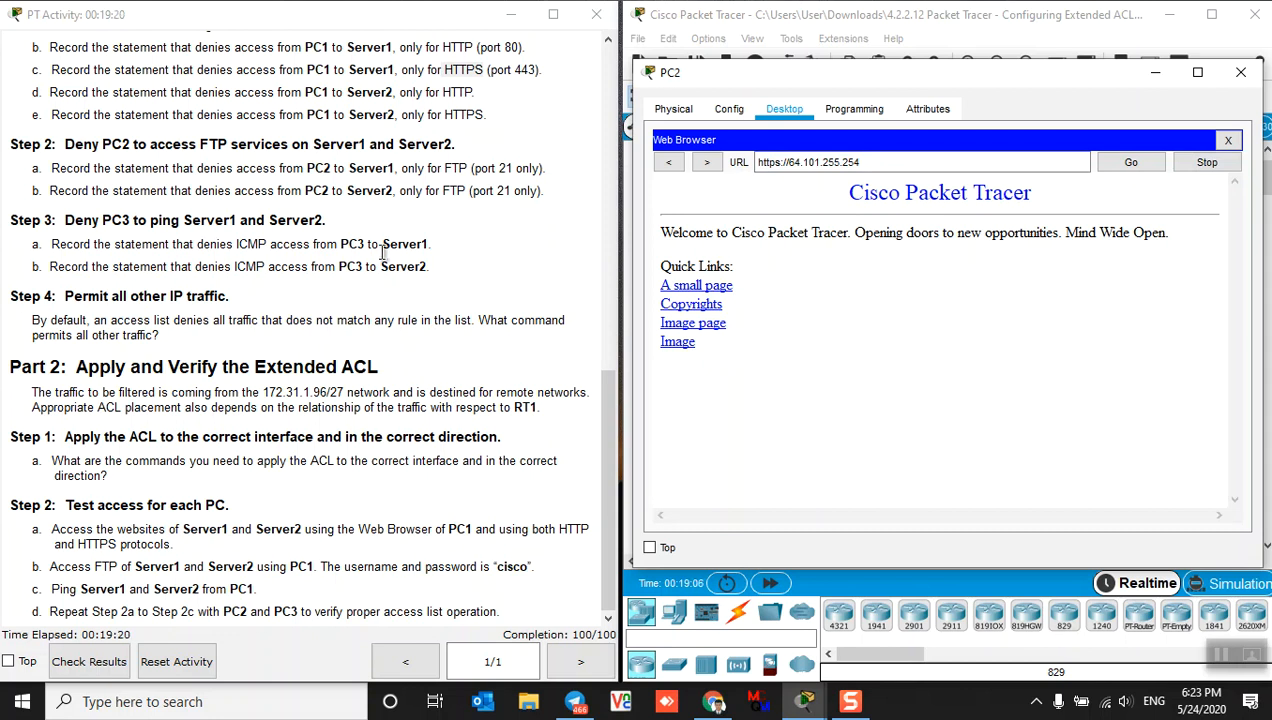
pyautogui.scroll(1, 366, 267)
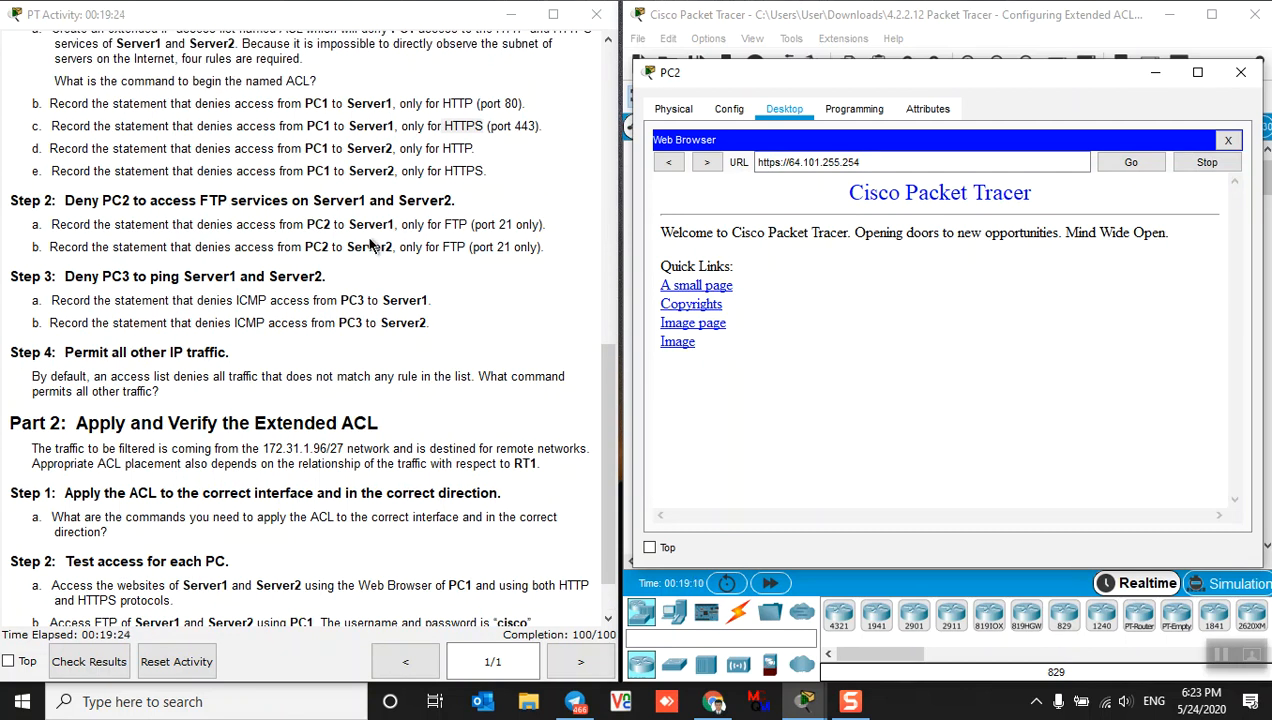
pyautogui.scroll(-1, 465, 350)
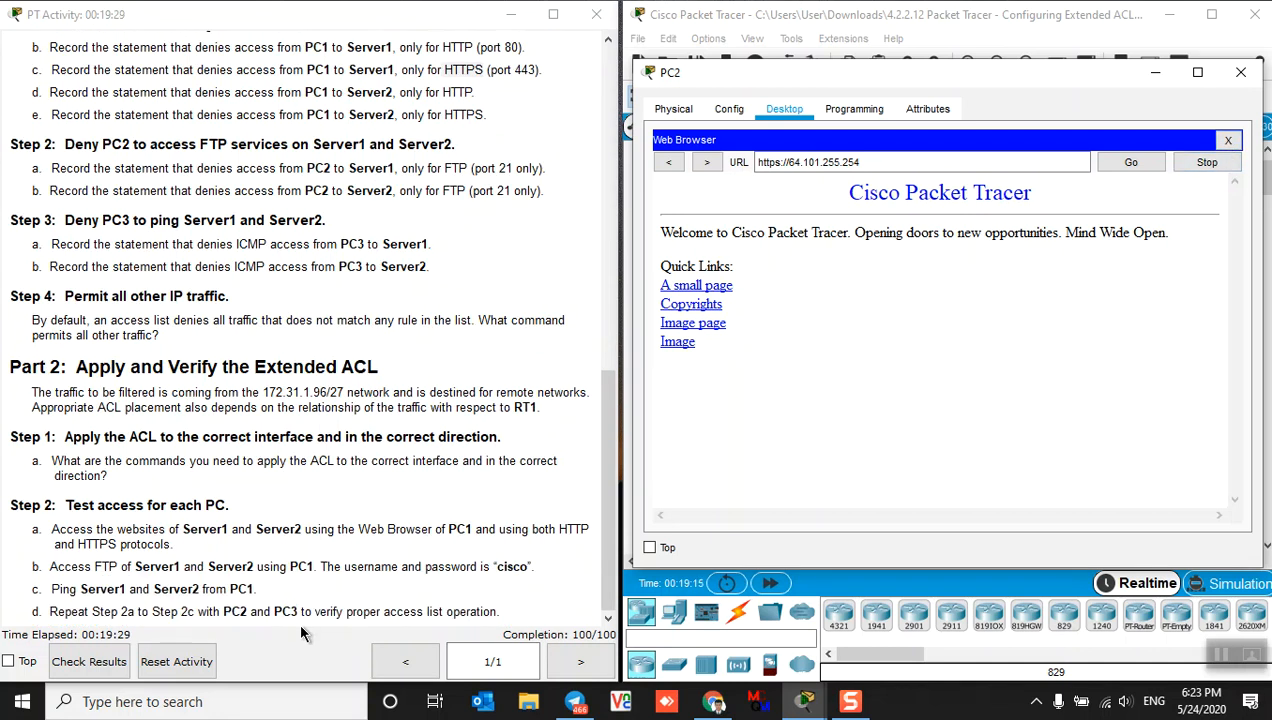
# On PC2's Command Prompt, run ftp 64.101.255.254 and let it time out
pyautogui.click(1228, 140)
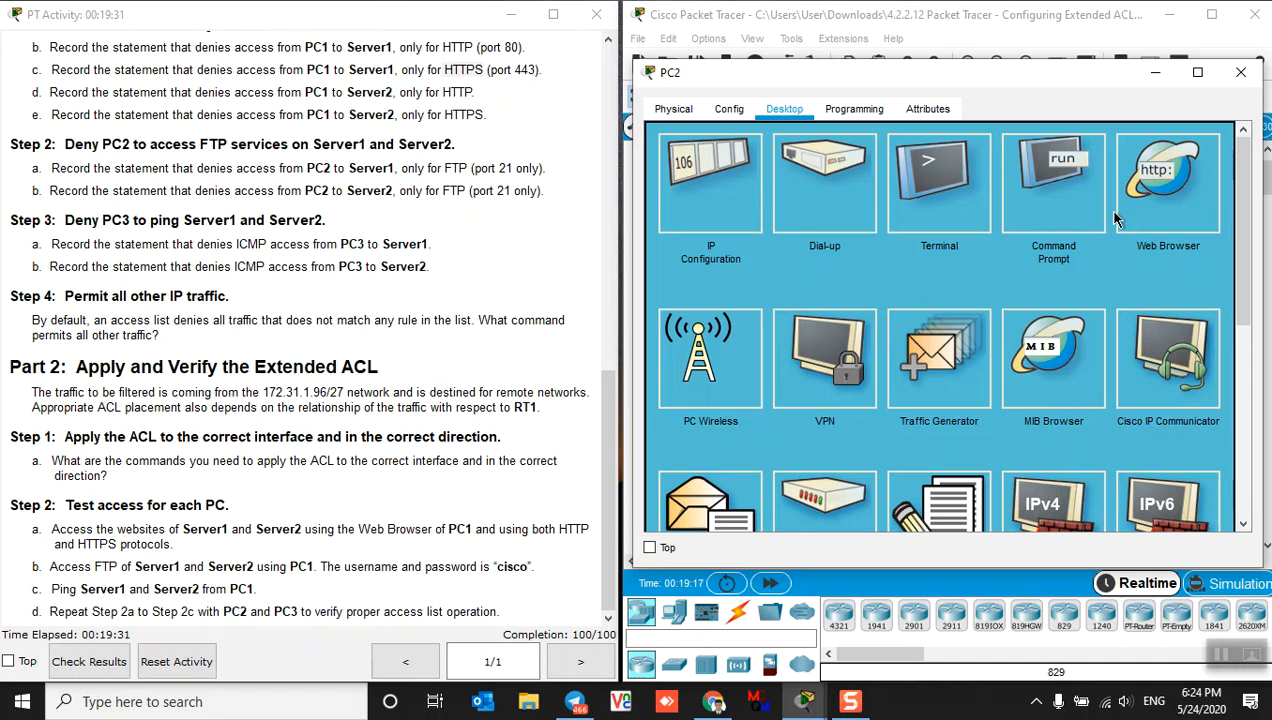
pyautogui.click(1068, 185)
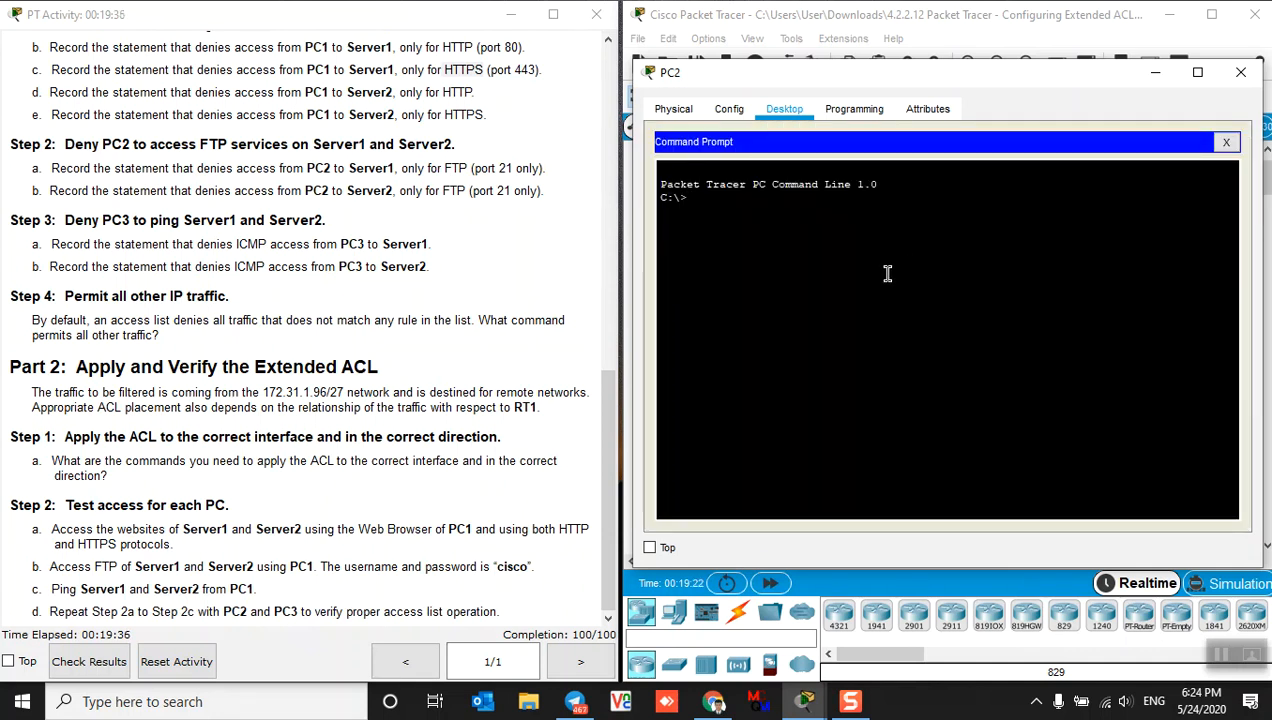
pyautogui.write('ftp 64.101.255.254')
pyautogui.press('Return')
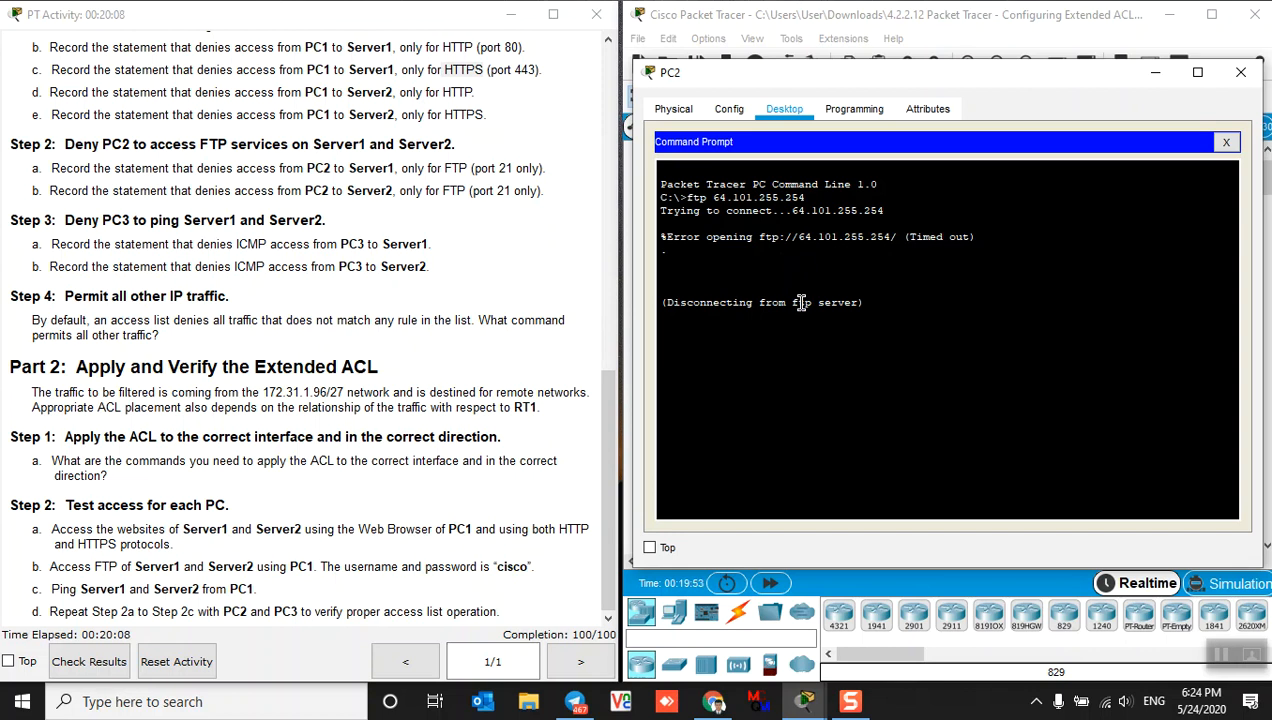
pyautogui.press('Return')
pyautogui.press('Return')
# Edit the recalled command to ftp 64.103.255.254 and confirm it also times out
pyautogui.press('Up')
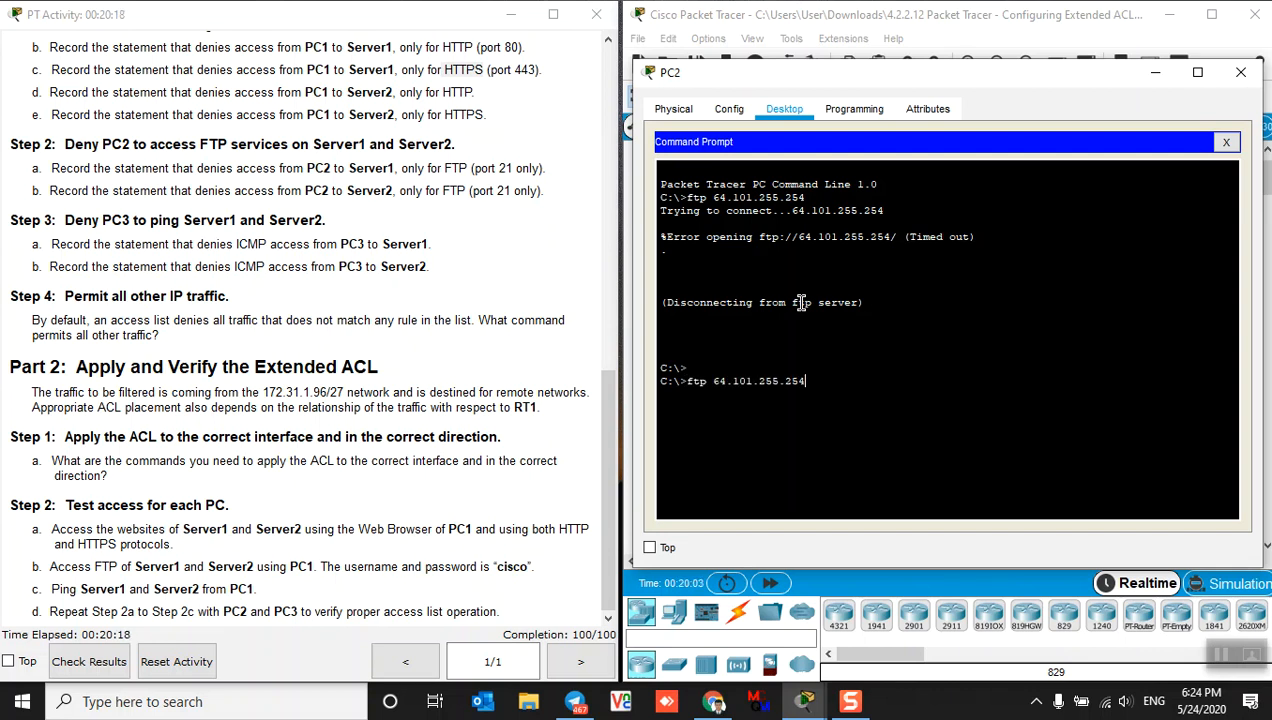
pyautogui.press('Left')
pyautogui.press('Left')
pyautogui.press('Left')
pyautogui.press('Left')
pyautogui.press('BackSpace')
pyautogui.write('2')
pyautogui.press('BackSpace')
pyautogui.write('3')
pyautogui.press('Return')
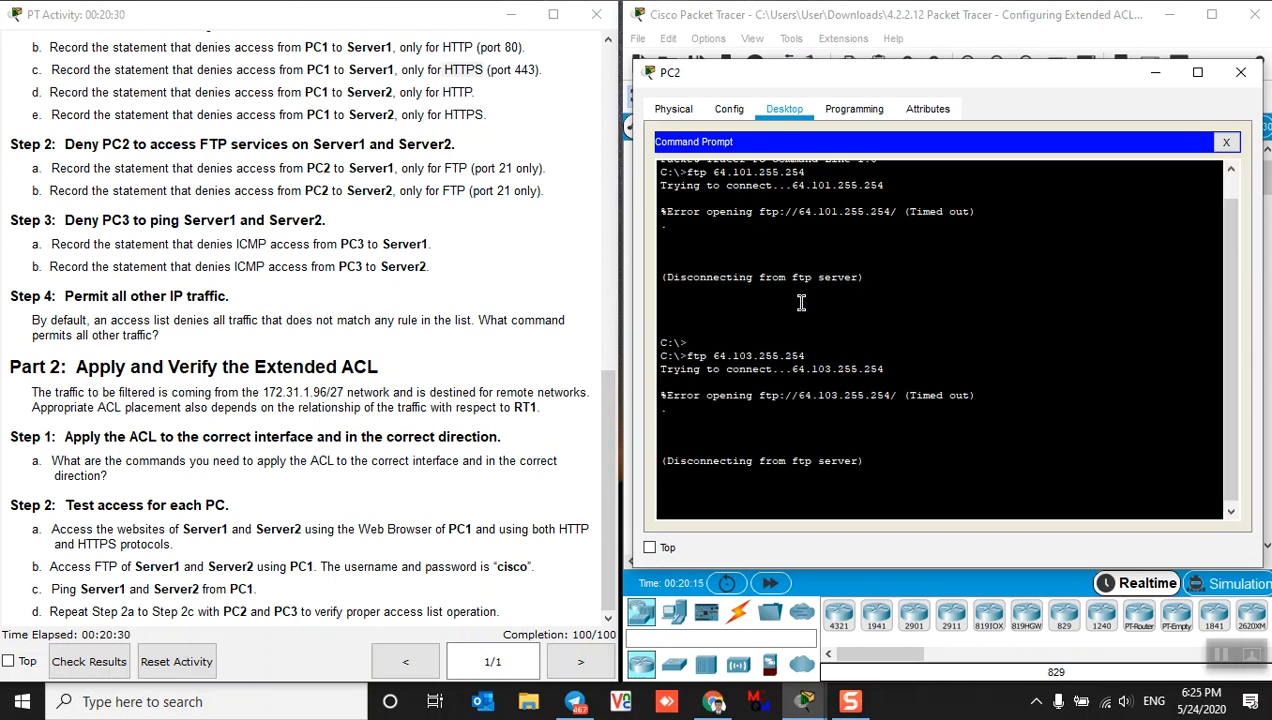
pyautogui.press('Return')
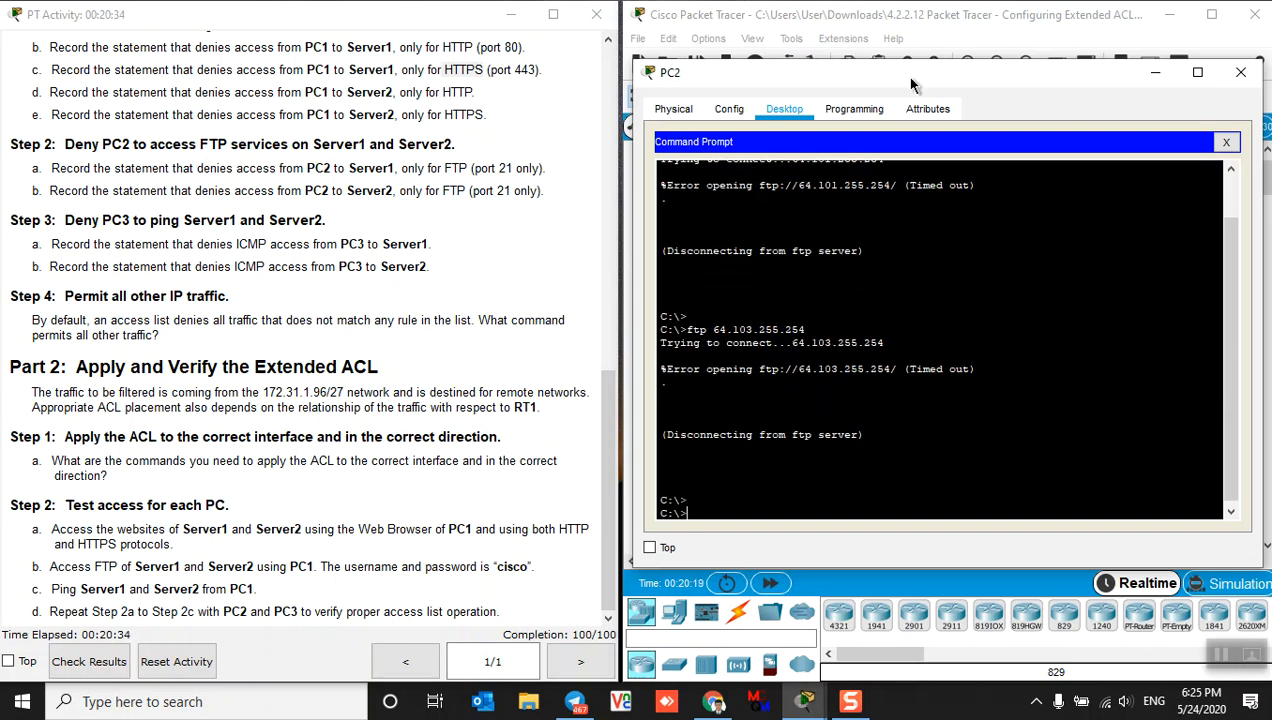
pyautogui.moveTo(911, 83); pyautogui.dragTo(901, 50)
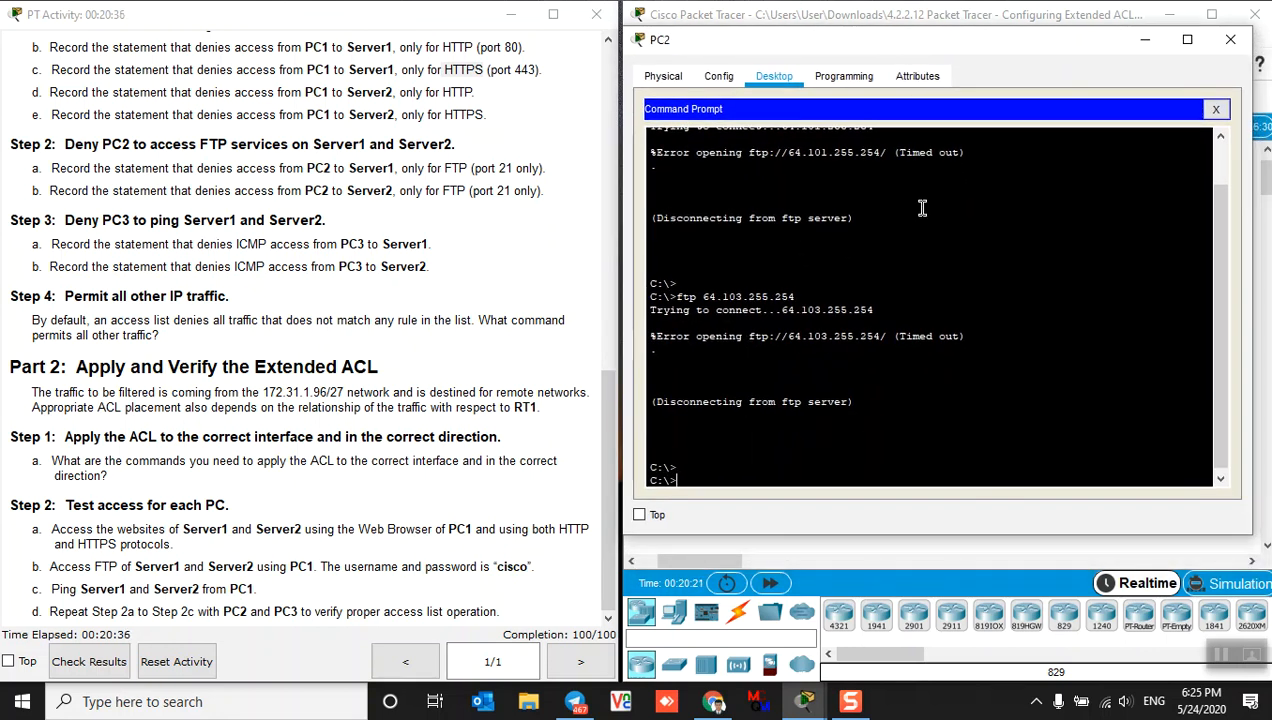
pyautogui.write('ping !')
pyautogui.press('BackSpace')
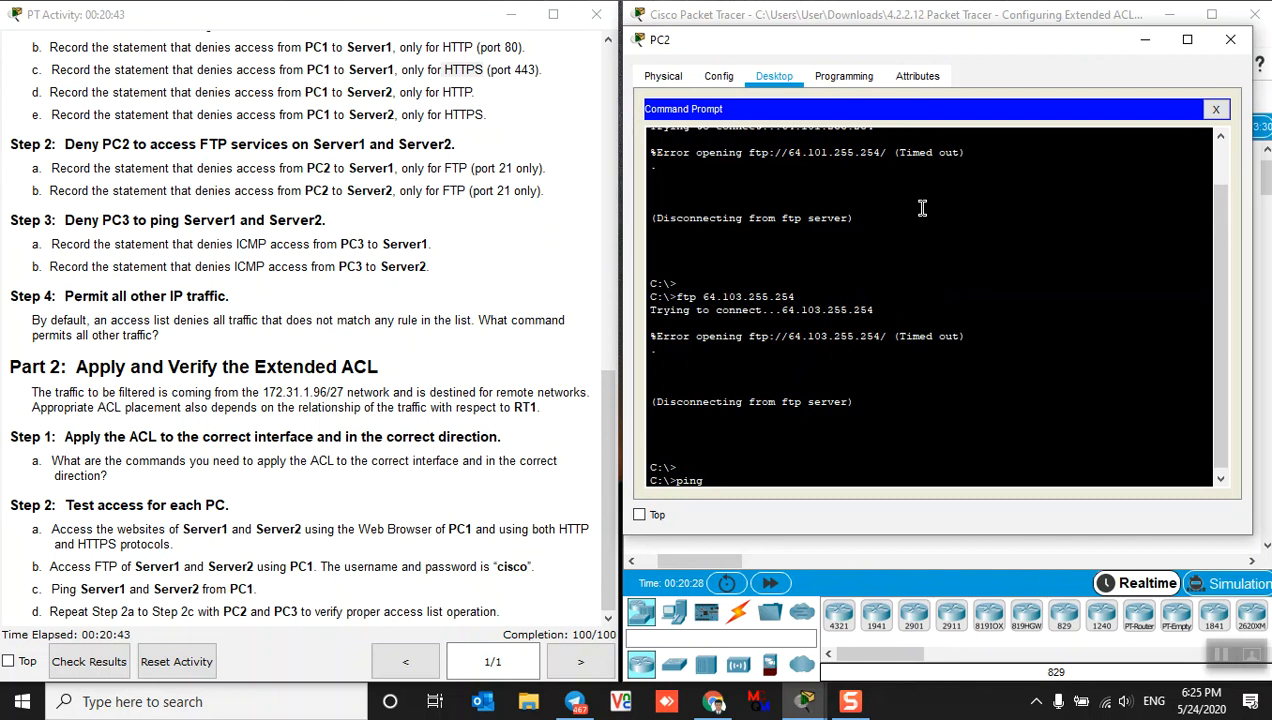
pyautogui.rightClick(735, 479)
pyautogui.click(770, 507)
pyautogui.press('Left')
pyautogui.press('Left')
pyautogui.press('Left')
pyautogui.press('Left')
pyautogui.press('Left')
pyautogui.press('Left')
pyautogui.press('Left')
pyautogui.press('Left')
pyautogui.press('Left')
pyautogui.press('Left')
pyautogui.press('Left')
pyautogui.press('Left')
pyautogui.press('BackSpace')
pyautogui.press('BackSpace')
pyautogui.press('BackSpace')
pyautogui.press('BackSpace')
pyautogui.press('BackSpace')
pyautogui.press('BackSpace')
pyautogui.press('BackSpace')
pyautogui.press('Return')
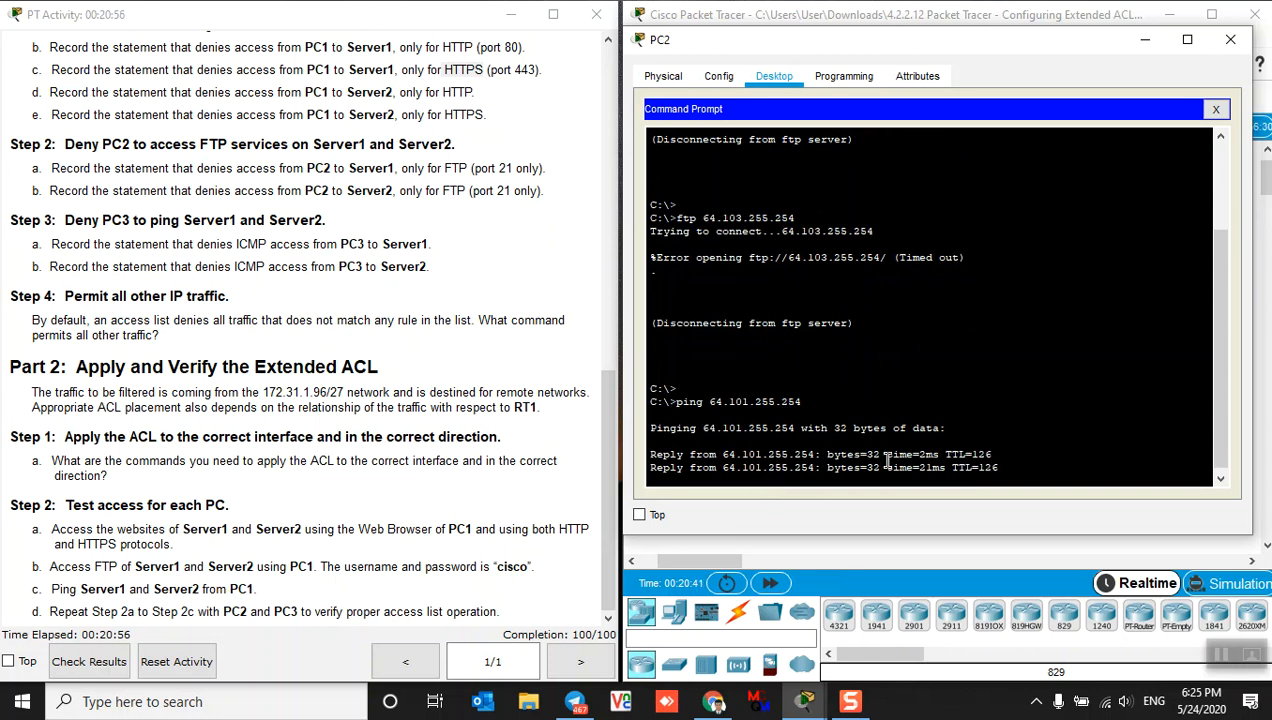
# Edit the recalled ping to 64.103.255.254 and run it, receiving all replies
pyautogui.press('Up')
pyautogui.press('Left')
pyautogui.press('Left')
pyautogui.press('Left')
pyautogui.press('Left')
pyautogui.press('Left')
pyautogui.press('Left')
pyautogui.press('Left')
pyautogui.press('Left')
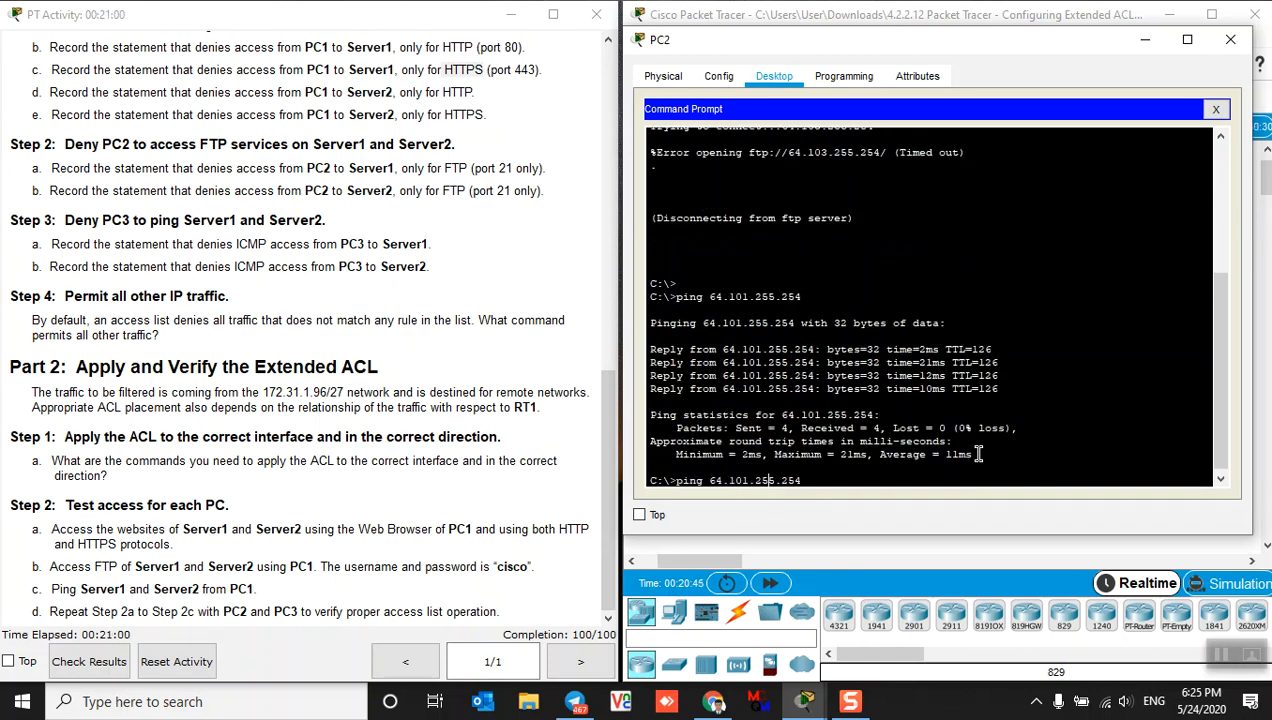
pyautogui.press('BackSpace')
pyautogui.write('3')
pyautogui.press('Return')
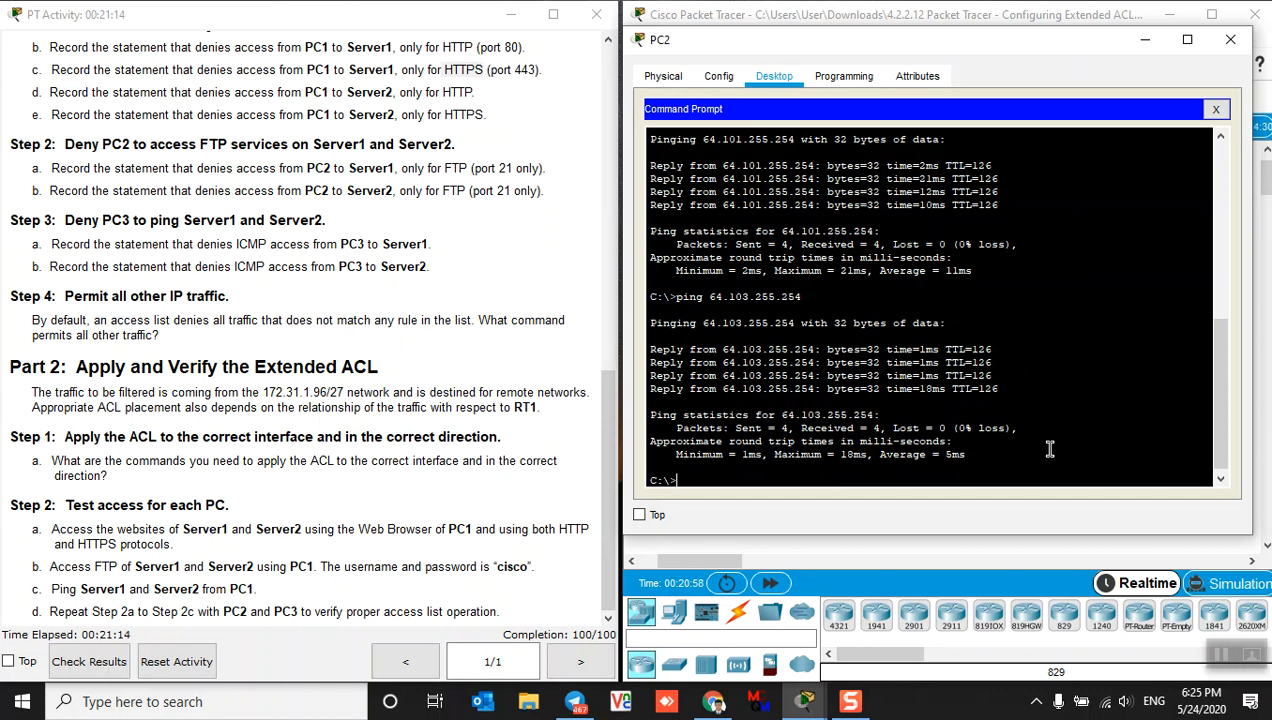
pyautogui.write('ftp')
pyautogui.rightClick(725, 471)
# Re-run ftp 64.101.255.254 from PC2 using the pasted address, confirming it times out
pyautogui.click(777, 501)
pyautogui.press('BackSpace')
pyautogui.press('BackSpace')
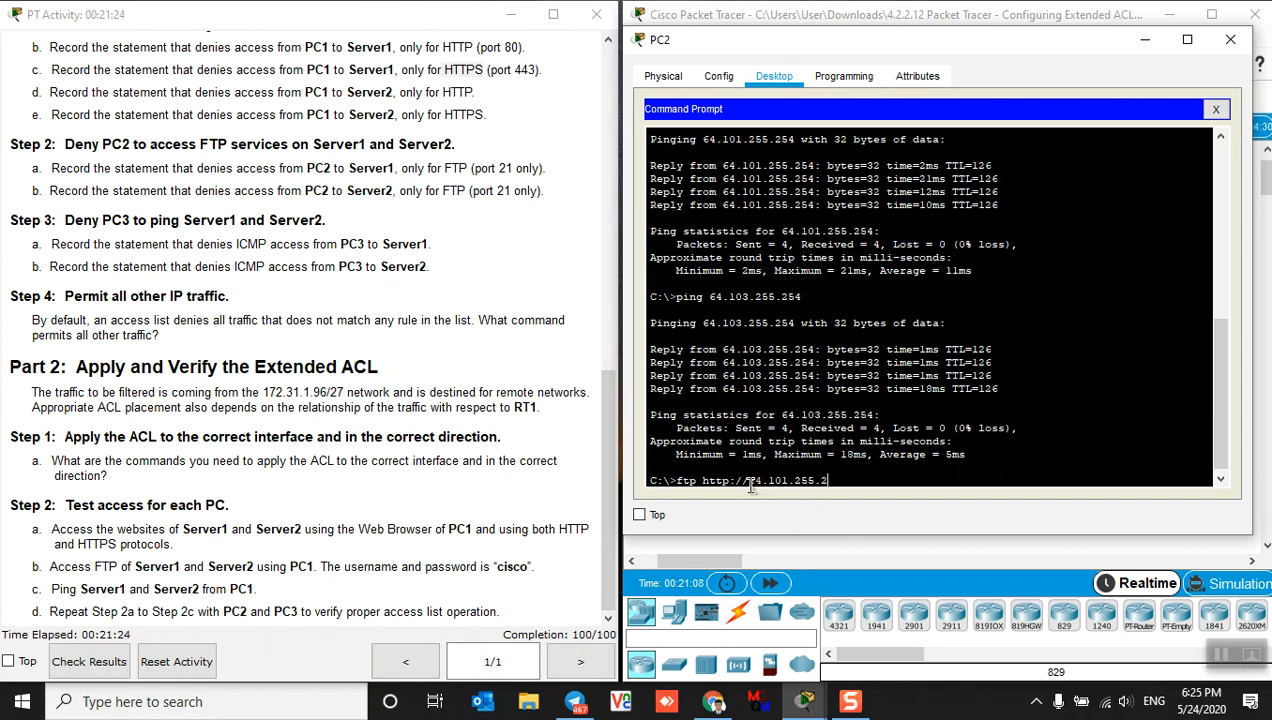
pyautogui.write('54')
pyautogui.press('Left')
pyautogui.press('Left')
pyautogui.press('Left')
pyautogui.press('Left')
pyautogui.press('Left')
pyautogui.press('Left')
pyautogui.press('Left')
pyautogui.press('Left')
pyautogui.press('Left')
pyautogui.press('Left')
pyautogui.press('Left')
pyautogui.press('Left')
pyautogui.press('Left')
pyautogui.press('Left')
pyautogui.press('BackSpace')
pyautogui.press('BackSpace')
pyautogui.press('BackSpace')
pyautogui.press('BackSpace')
pyautogui.press('BackSpace')
pyautogui.press('BackSpace')
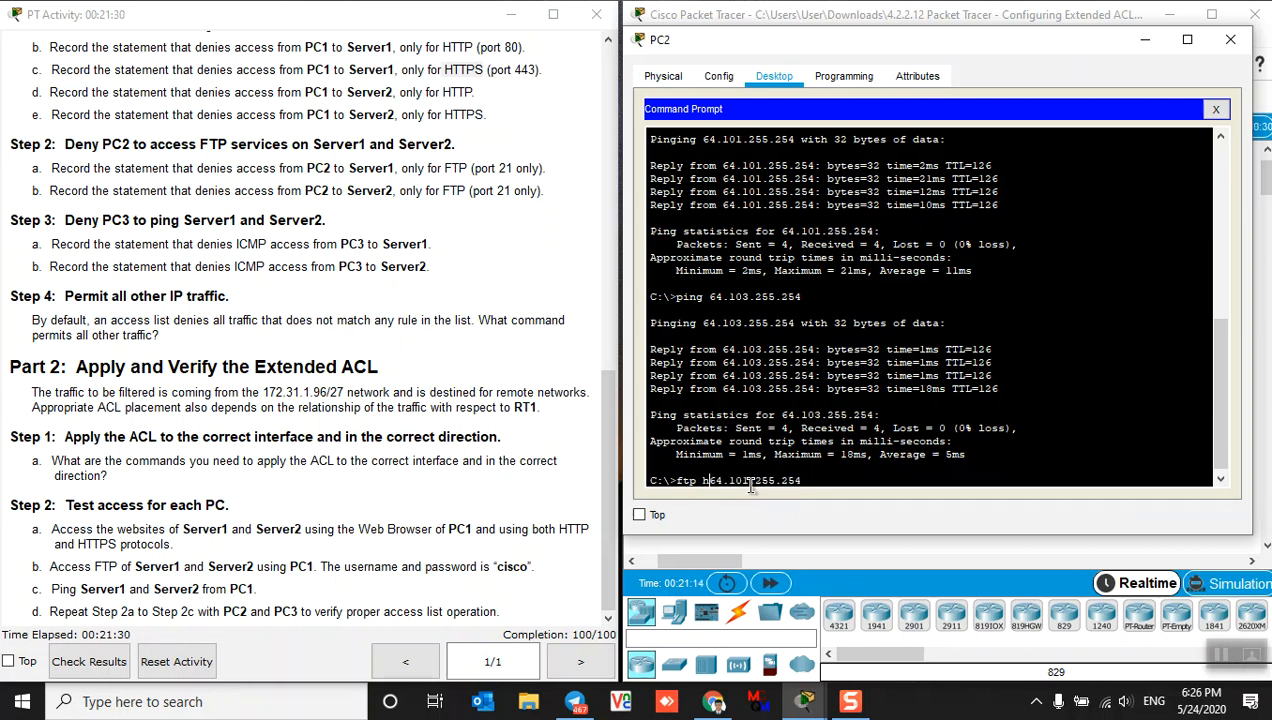
pyautogui.press('BackSpace')
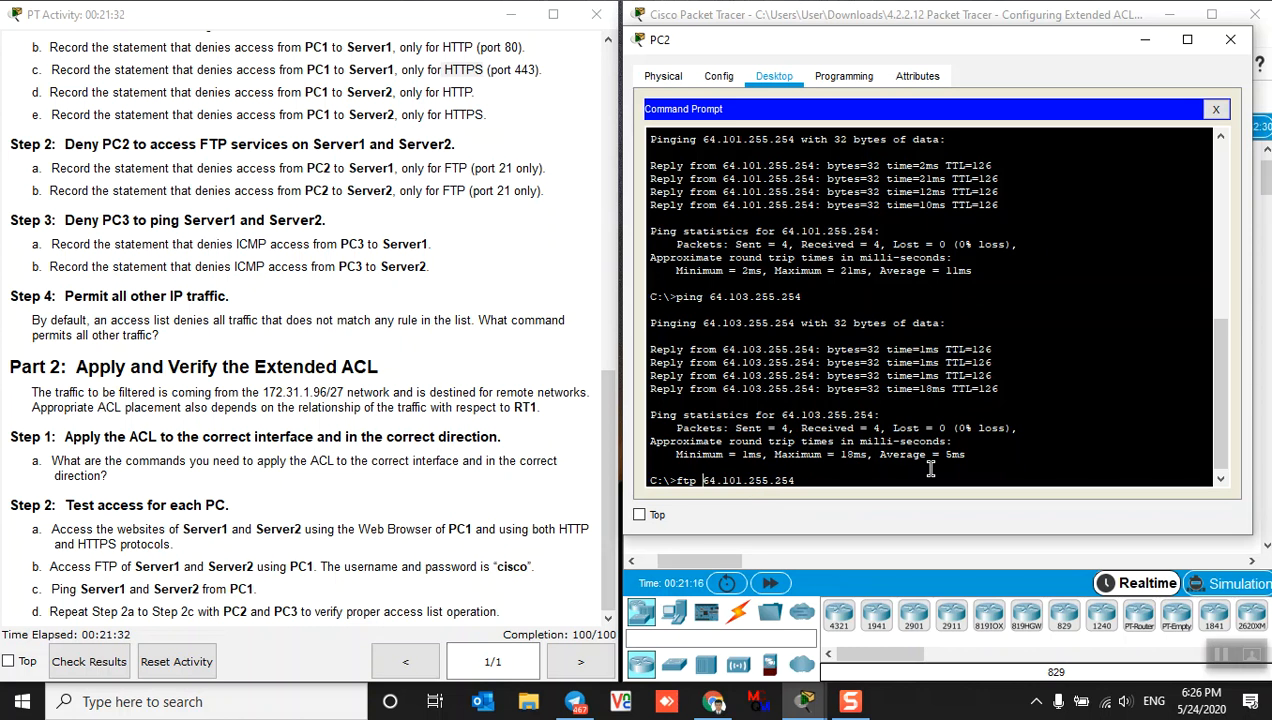
pyautogui.press('Return')
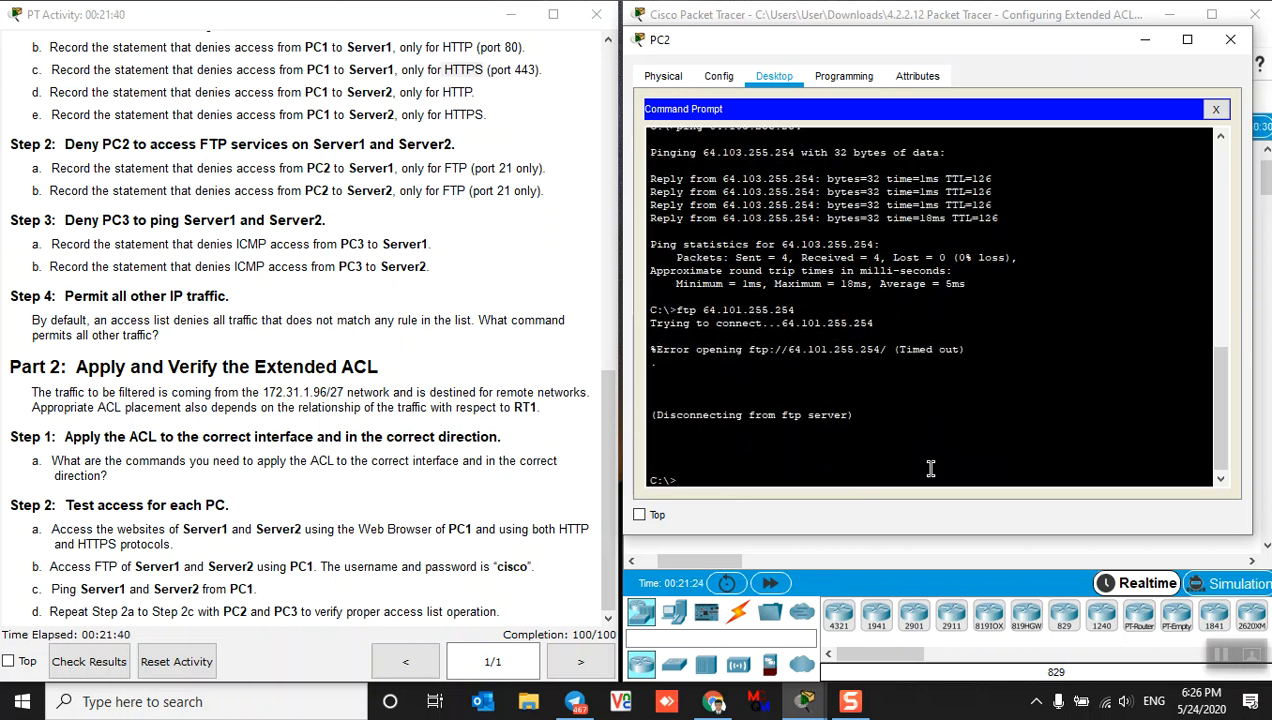
pyautogui.press('Return')
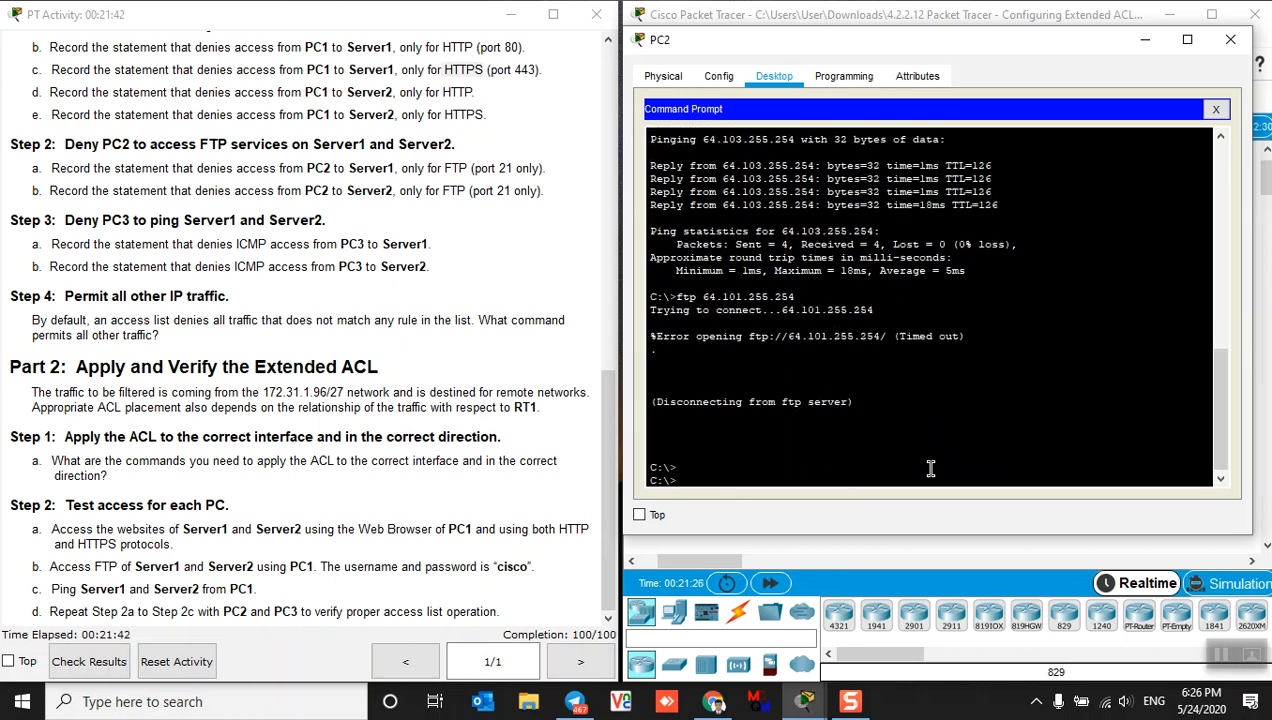
# Run ftp 64.103.255.254 to confirm the timeout, then close PC2's Command Prompt
pyautogui.press('Up')
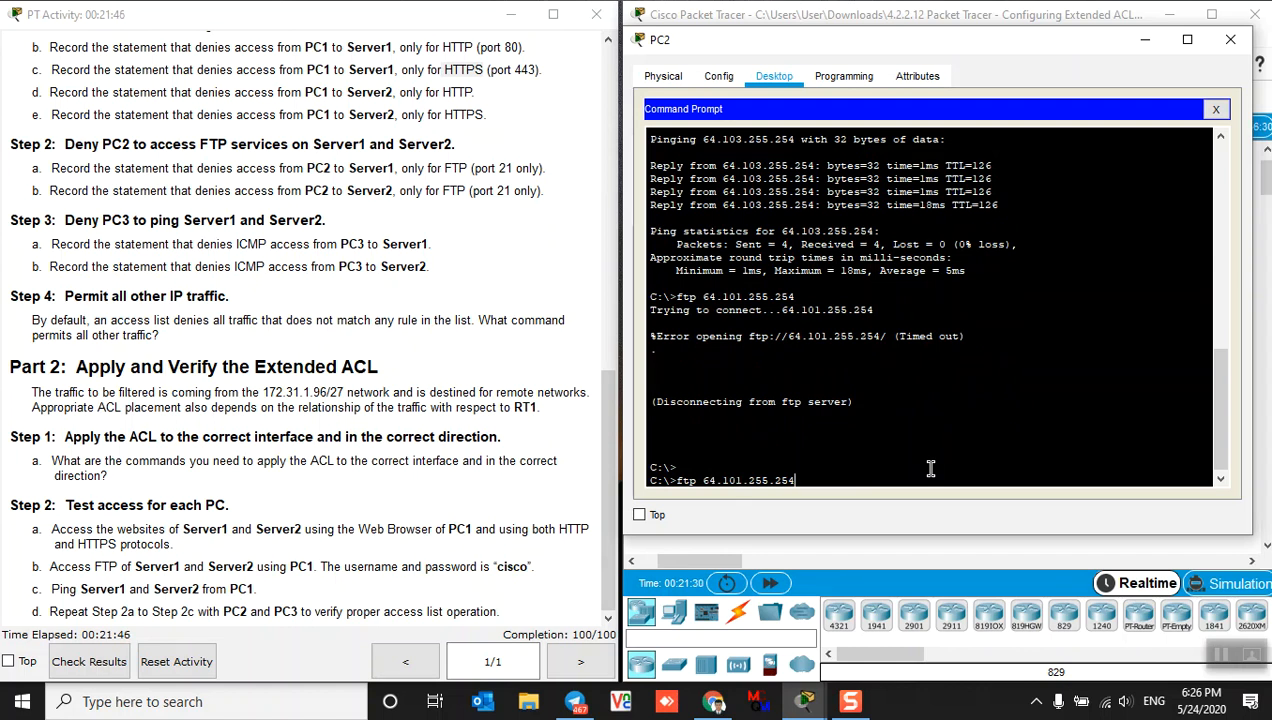
pyautogui.press('Left')
pyautogui.press('Left')
pyautogui.press('Left')
pyautogui.press('Left')
pyautogui.press('Left')
pyautogui.press('Left')
pyautogui.press('BackSpace')
pyautogui.write('3')
pyautogui.press('Return')
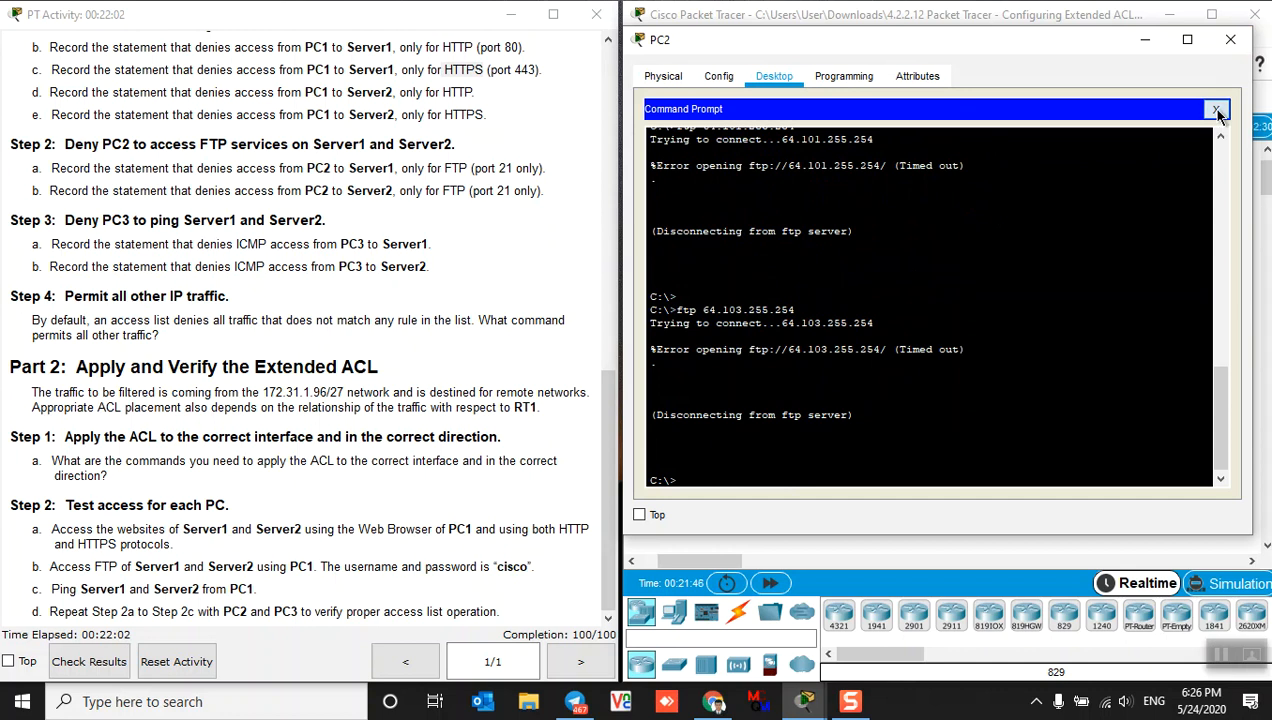
pyautogui.click(1215, 110)
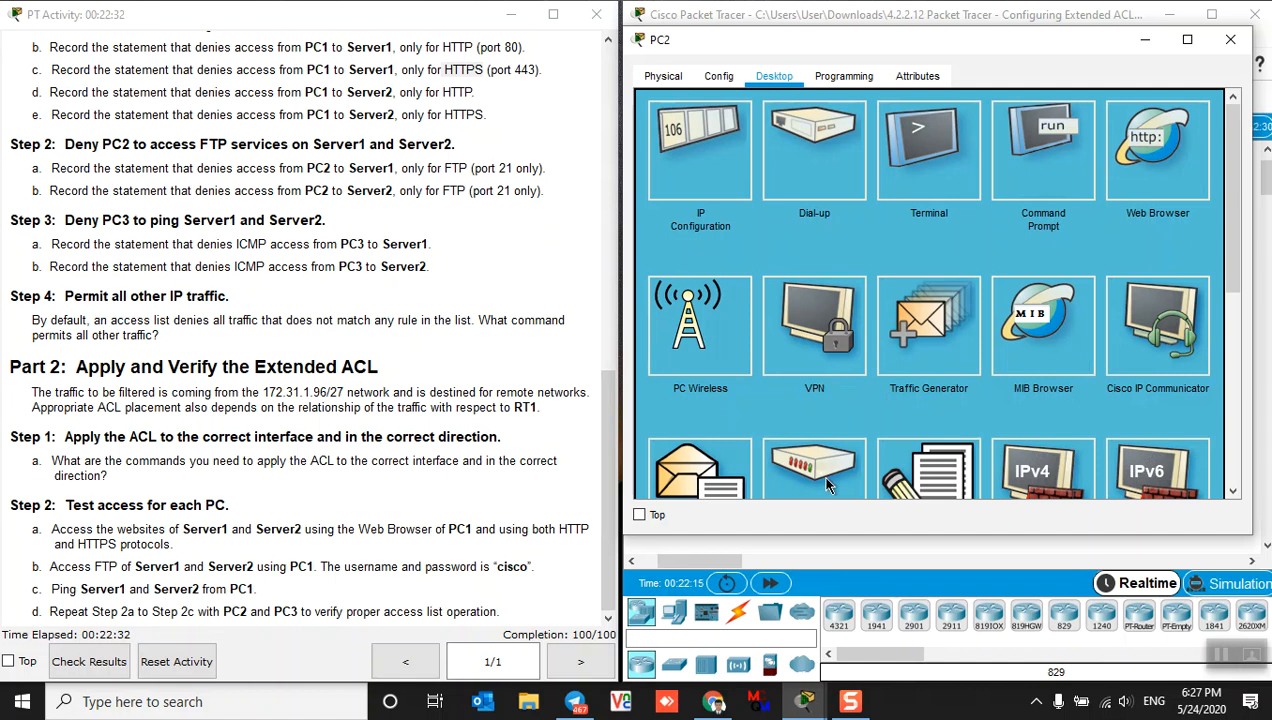
# In Chrome, go from the ccna-learner.com home page to the Support our work page's PayPal and Bitcoin options
pyautogui.click(713, 701)
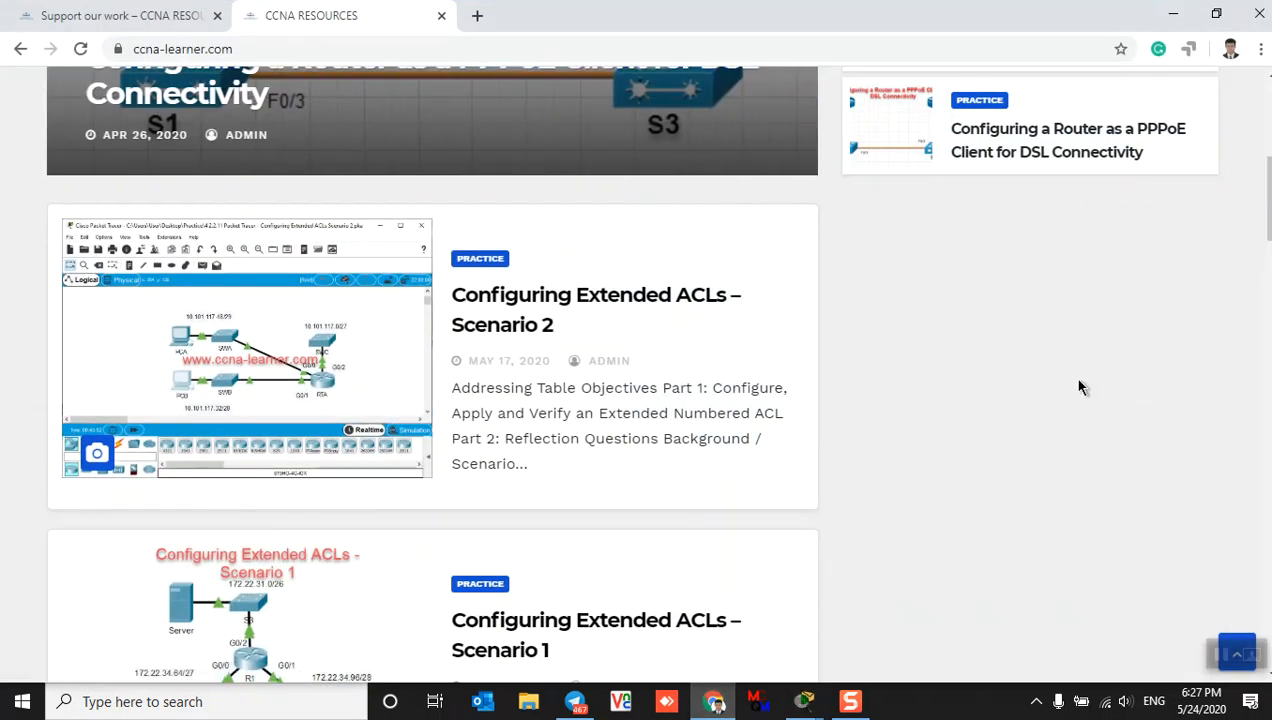
pyautogui.scroll(3, 790, 482)
pyautogui.scroll(2, 945, 457)
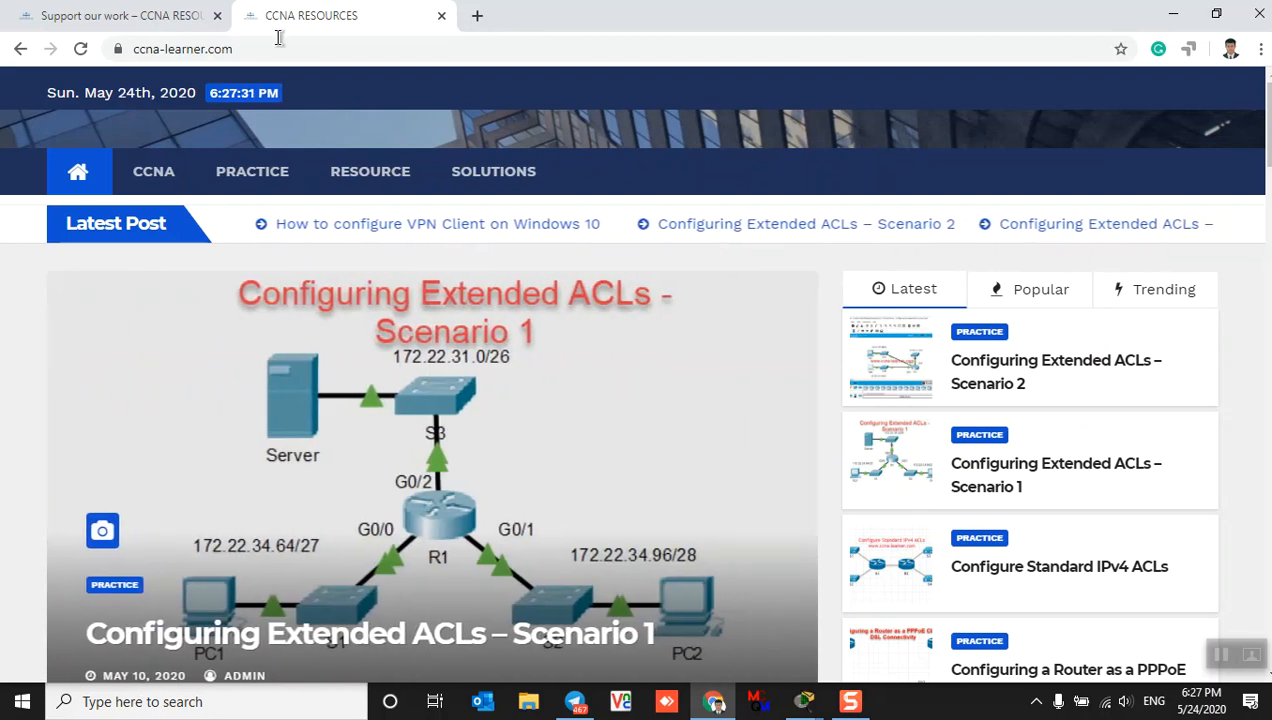
pyautogui.click(140, 15)
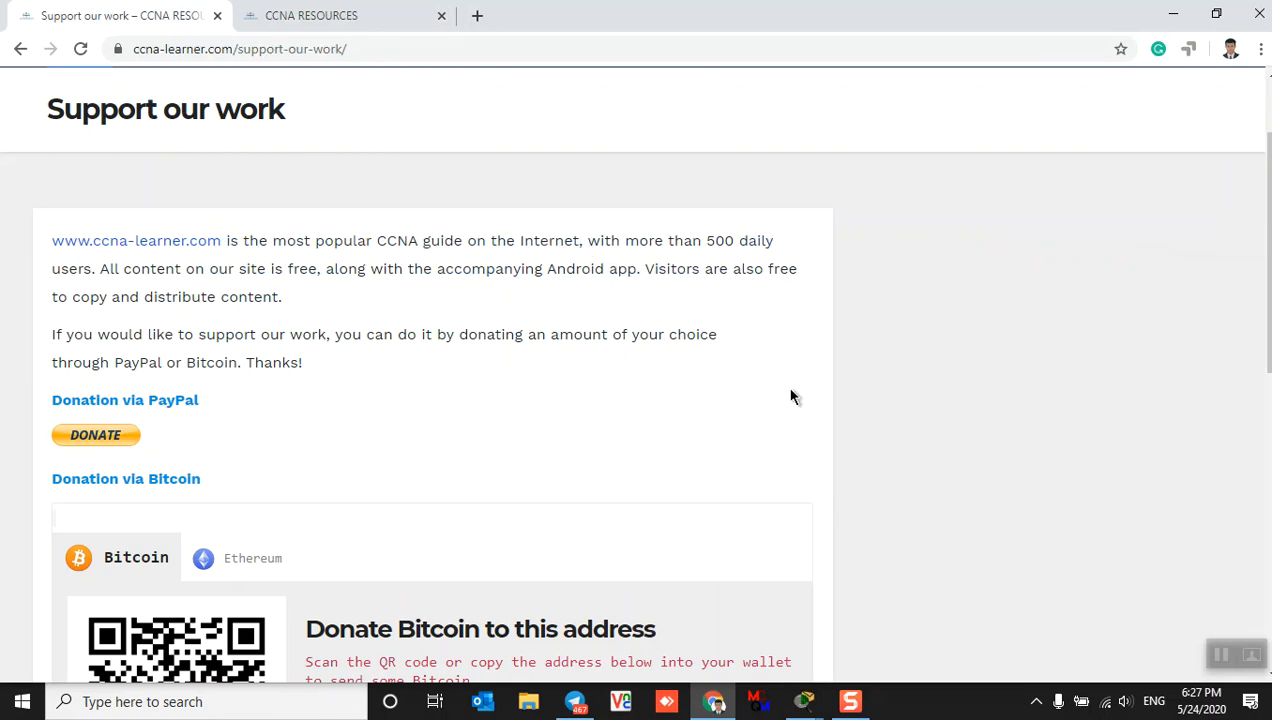
pyautogui.scroll(-2, 785, 395)
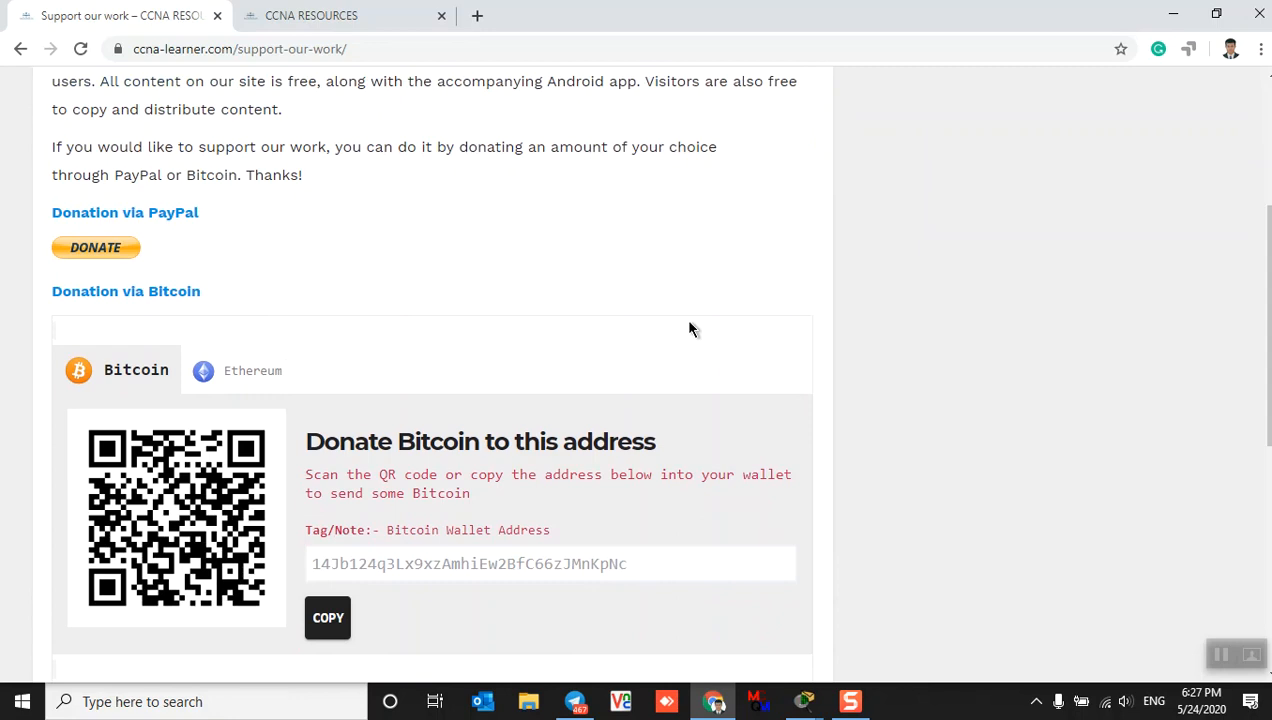
pyautogui.scroll(3, 689, 326)
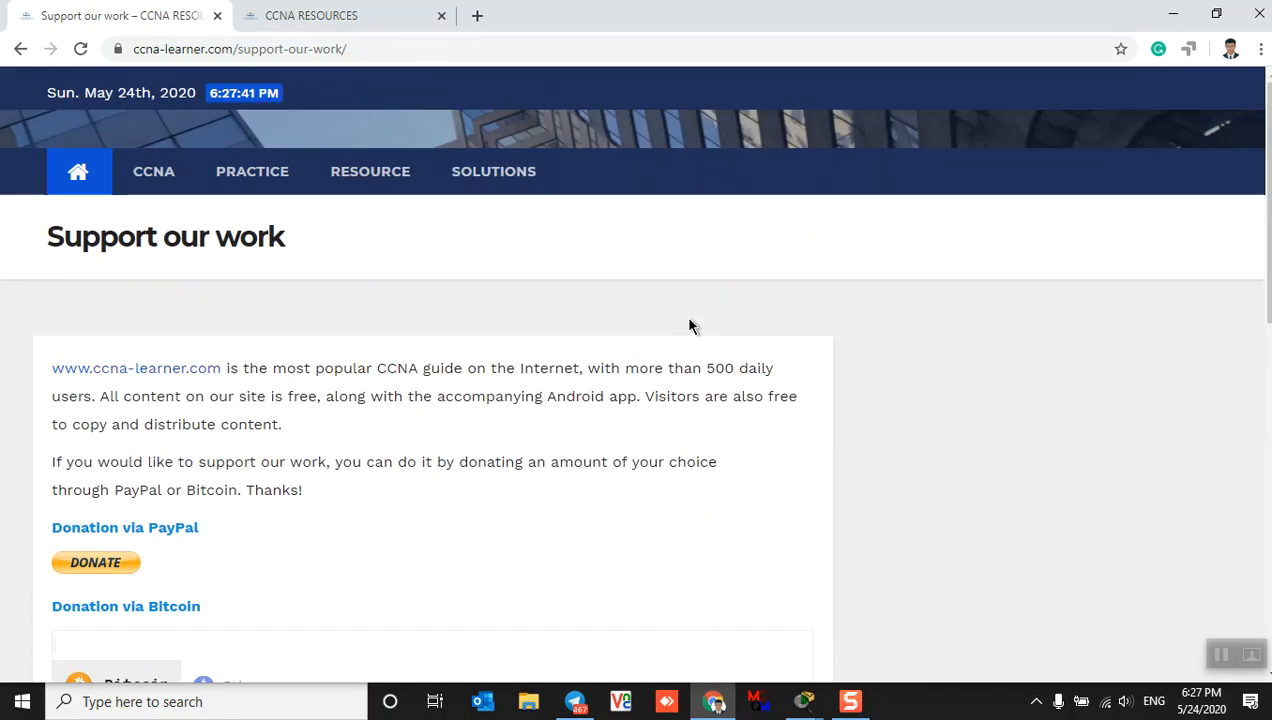